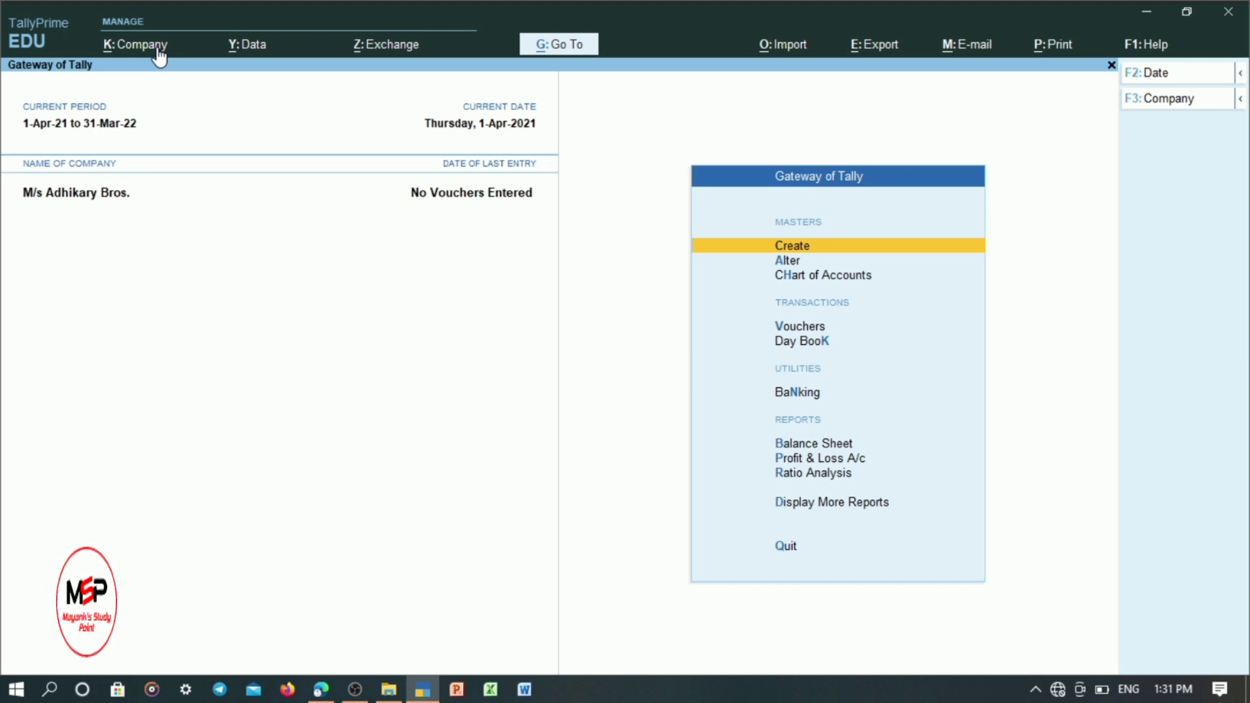
# - Review the current company's alteration form and its configuration options, and accept the company details as they are
pyautogui.click(158, 52)
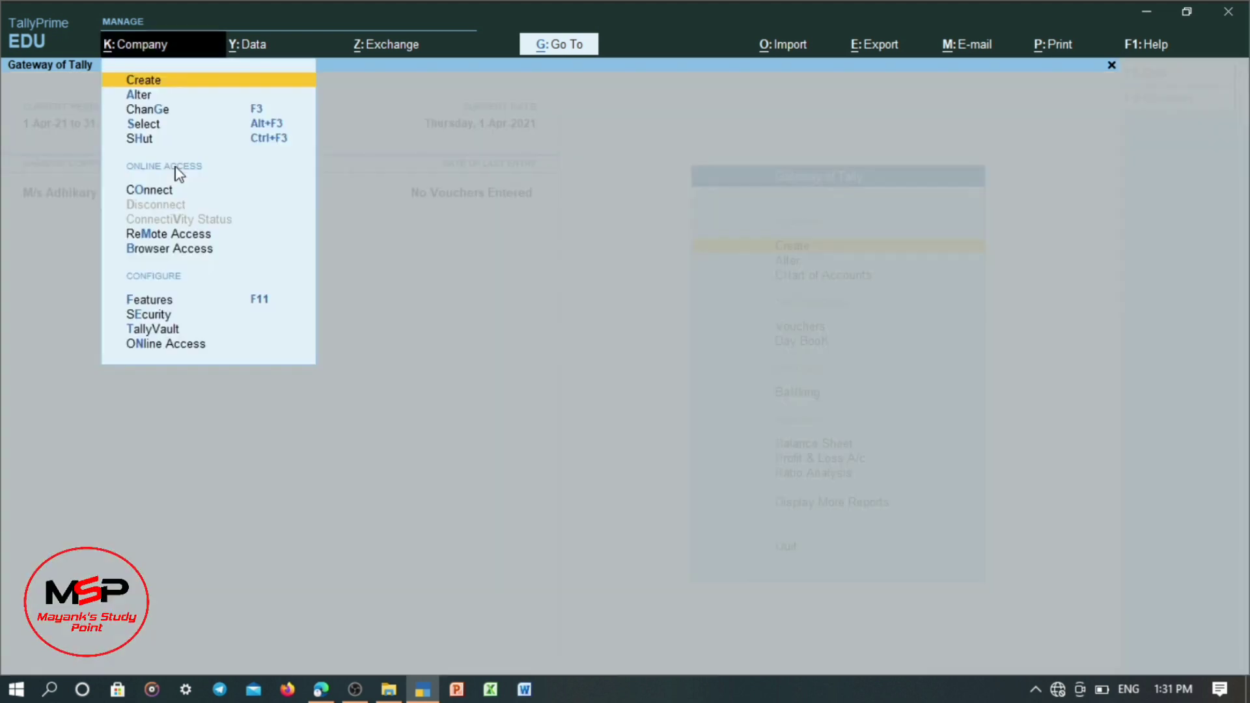
pyautogui.press('Down')
pyautogui.press('Return')
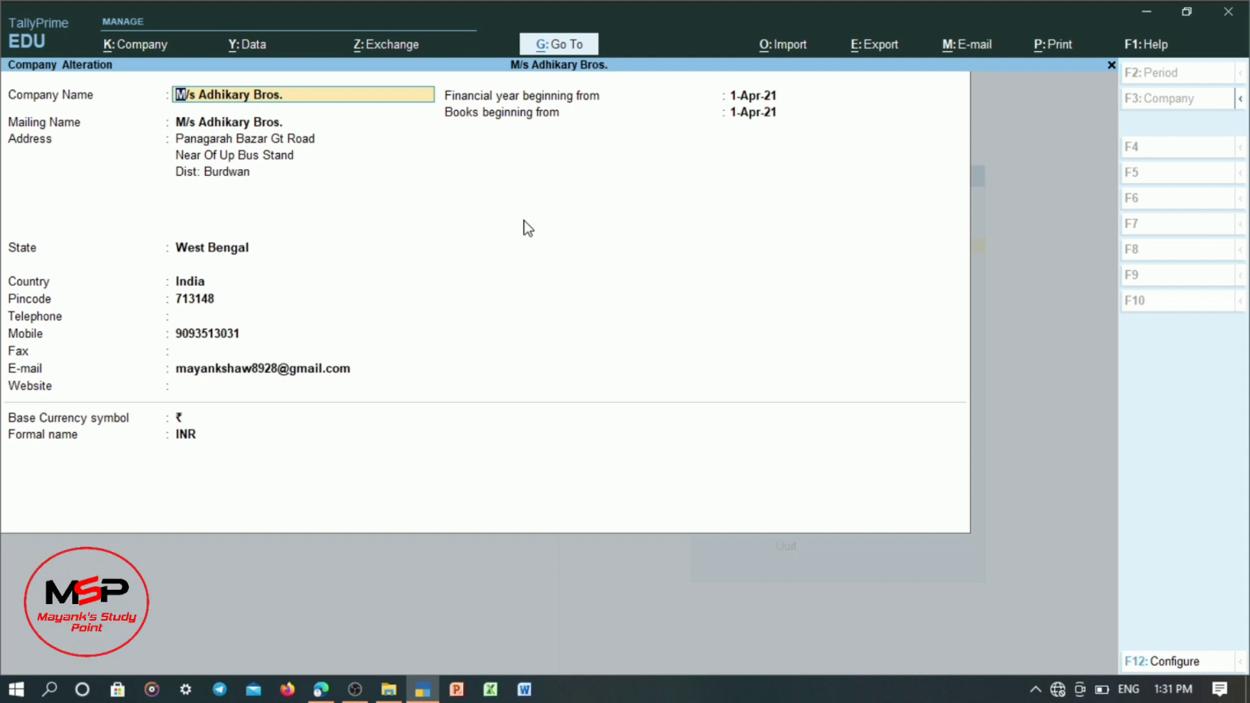
pyautogui.press('F12')
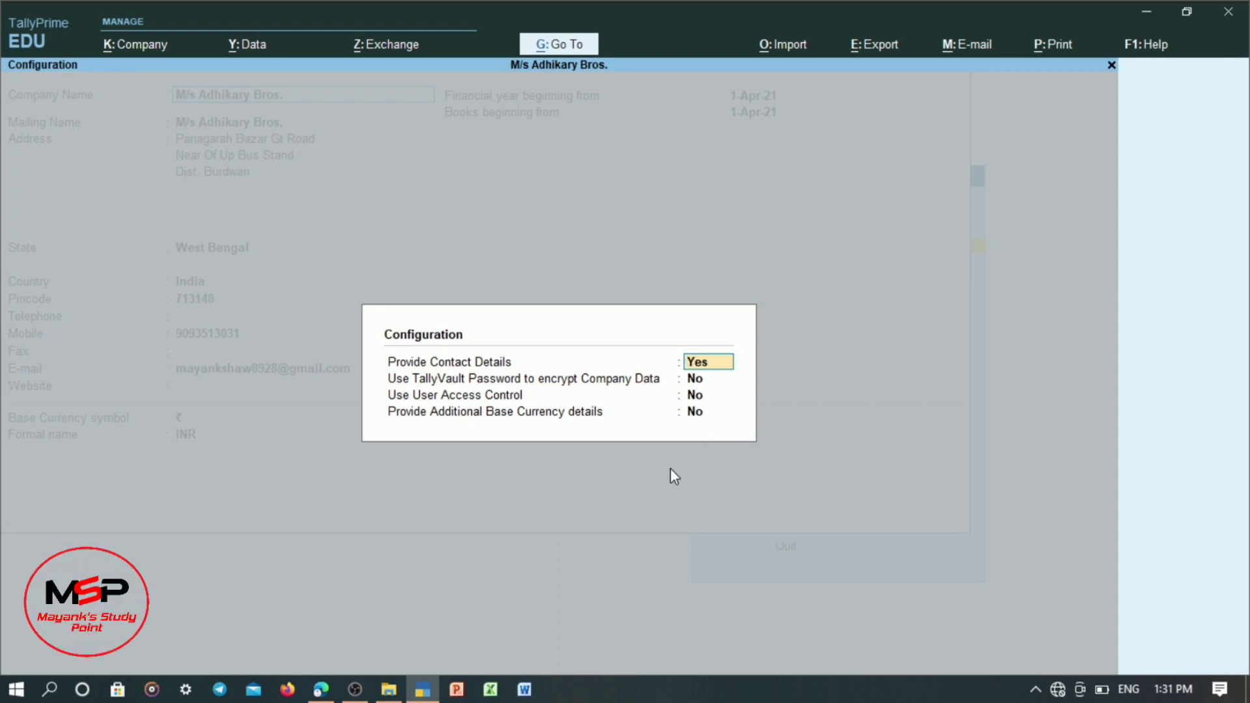
pyautogui.press('Escape')
pyautogui.press('Escape')
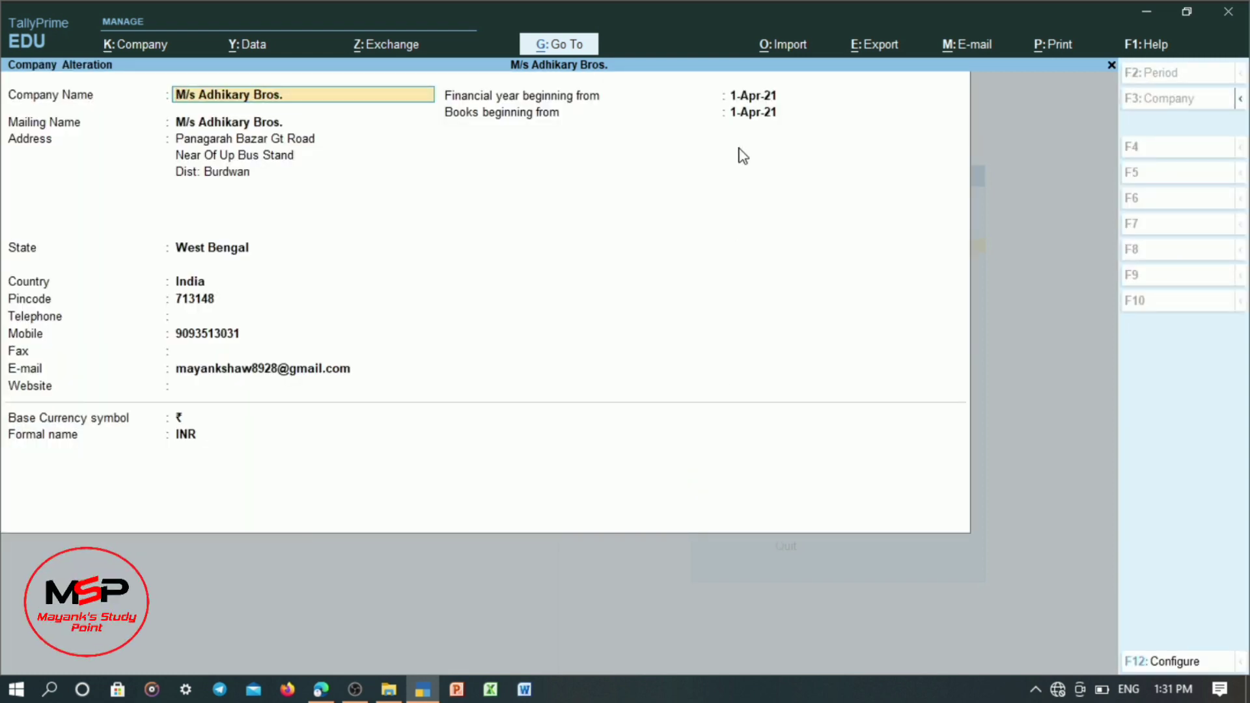
pyautogui.hotkey('ctrl', 'a')
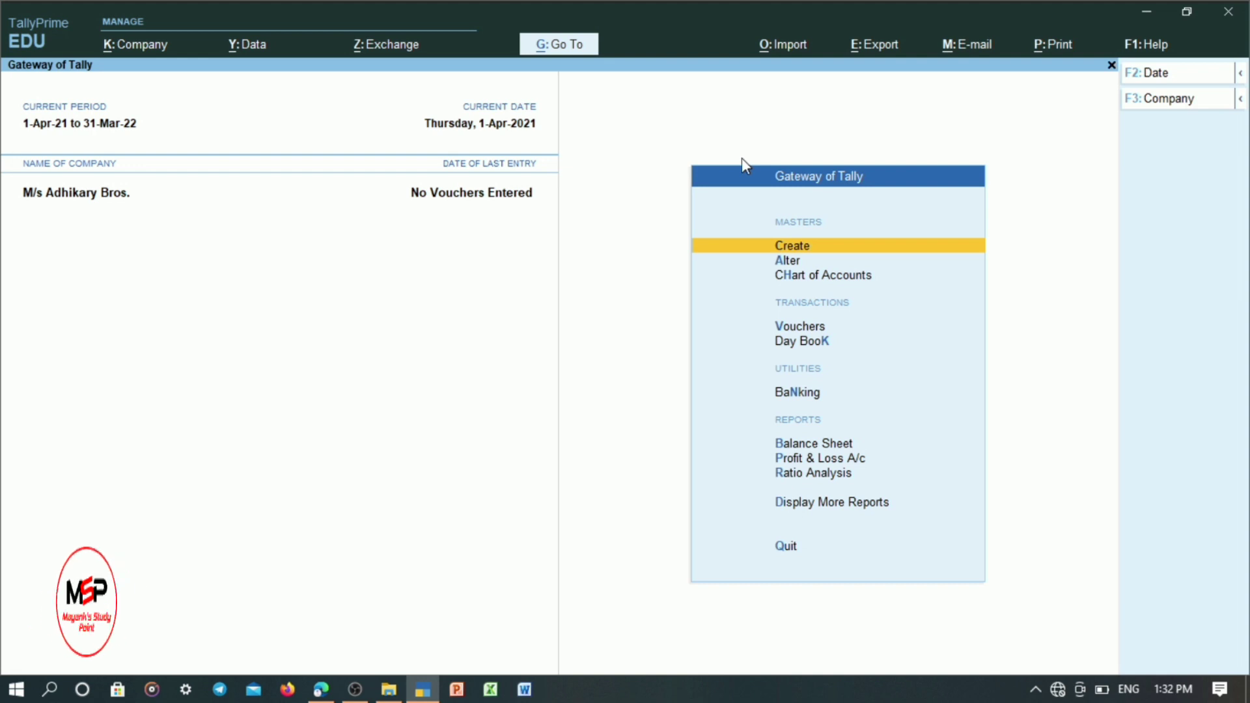
# - Open the creation form for a new ledger from the accounting masters
pyautogui.press('Return')
pyautogui.press('Down')
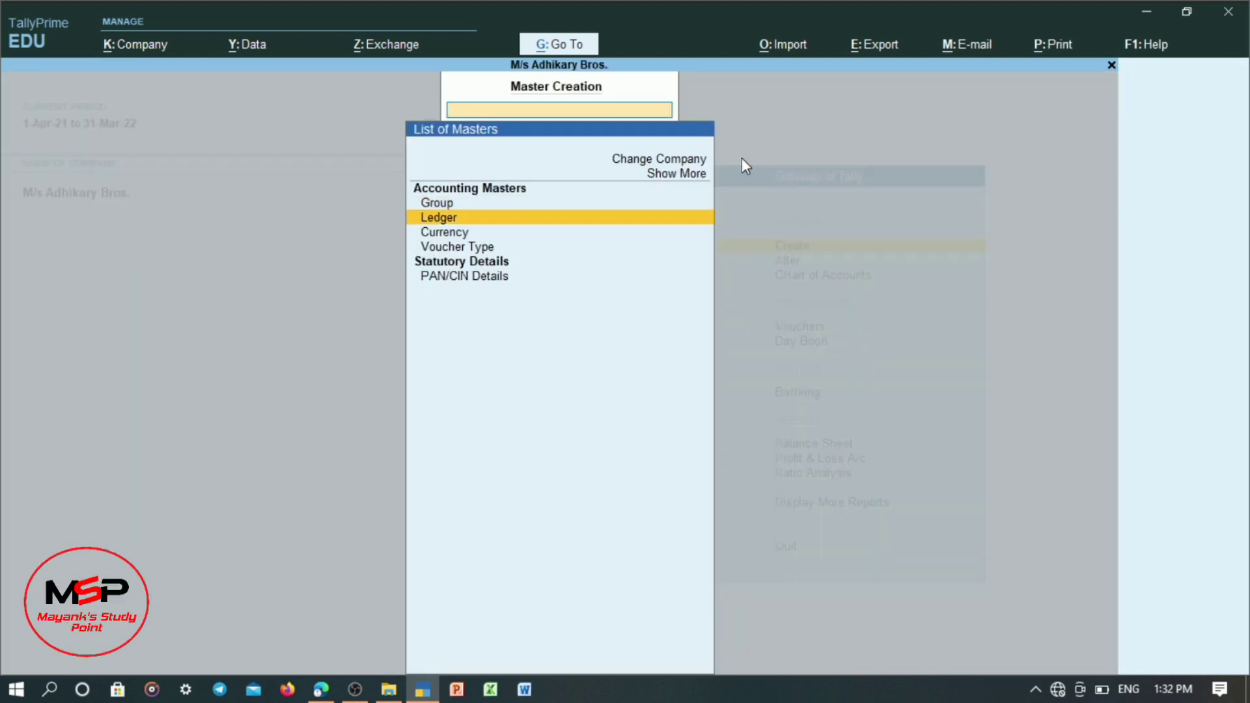
pyautogui.press('Return')
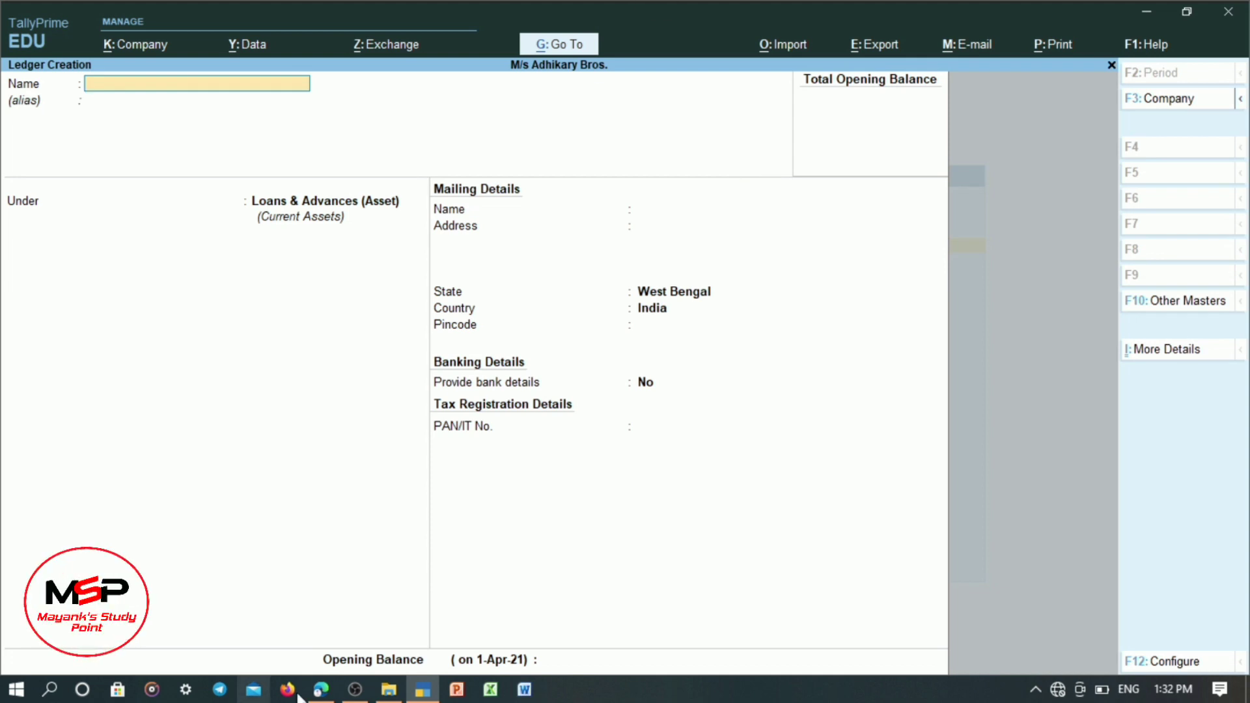
# - Switch to the browser, check the Capital A/c entry in Trial Balance.pdf and look up its group in List of Ledgers.pdf
pyautogui.click(321, 690)
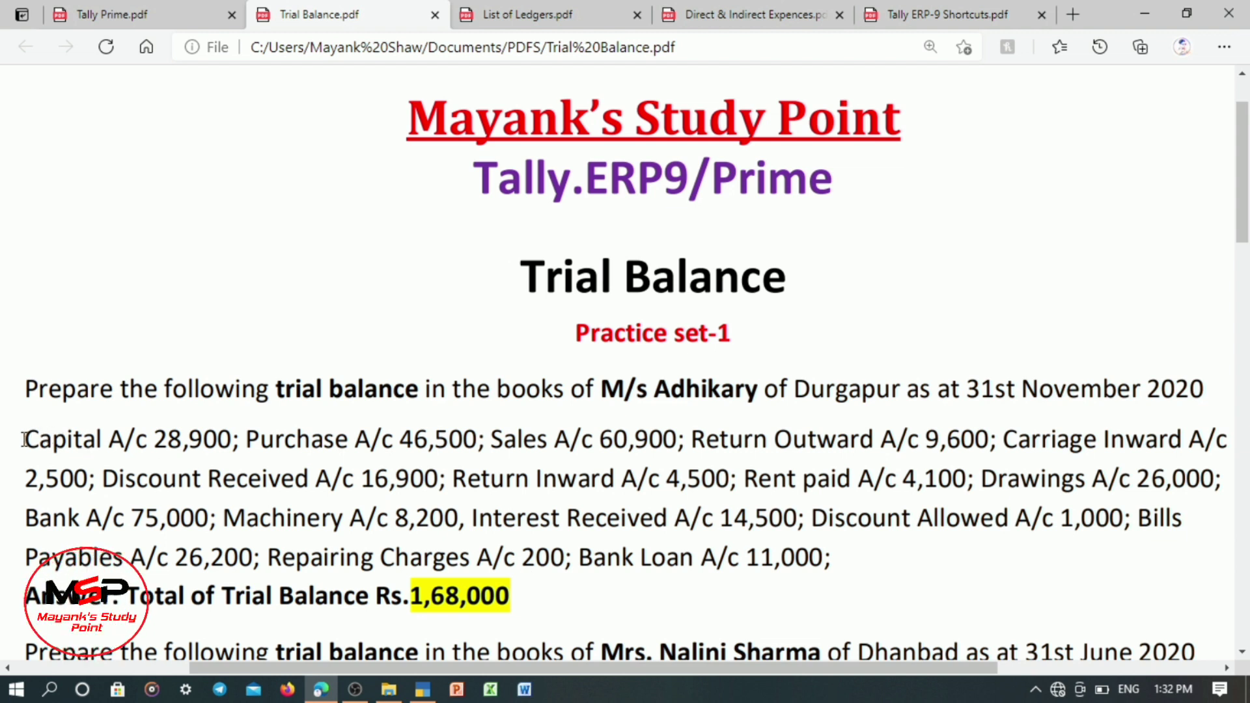
pyautogui.moveTo(25, 438); pyautogui.dragTo(236, 433)
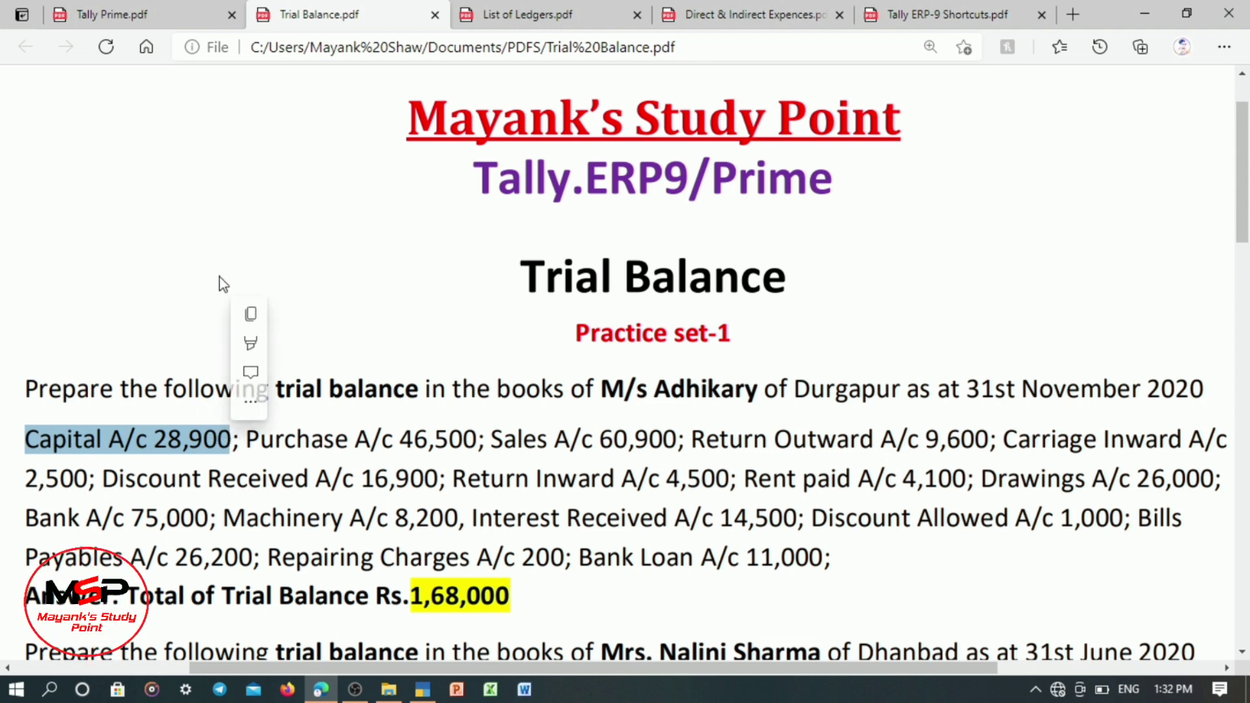
pyautogui.click(529, 14)
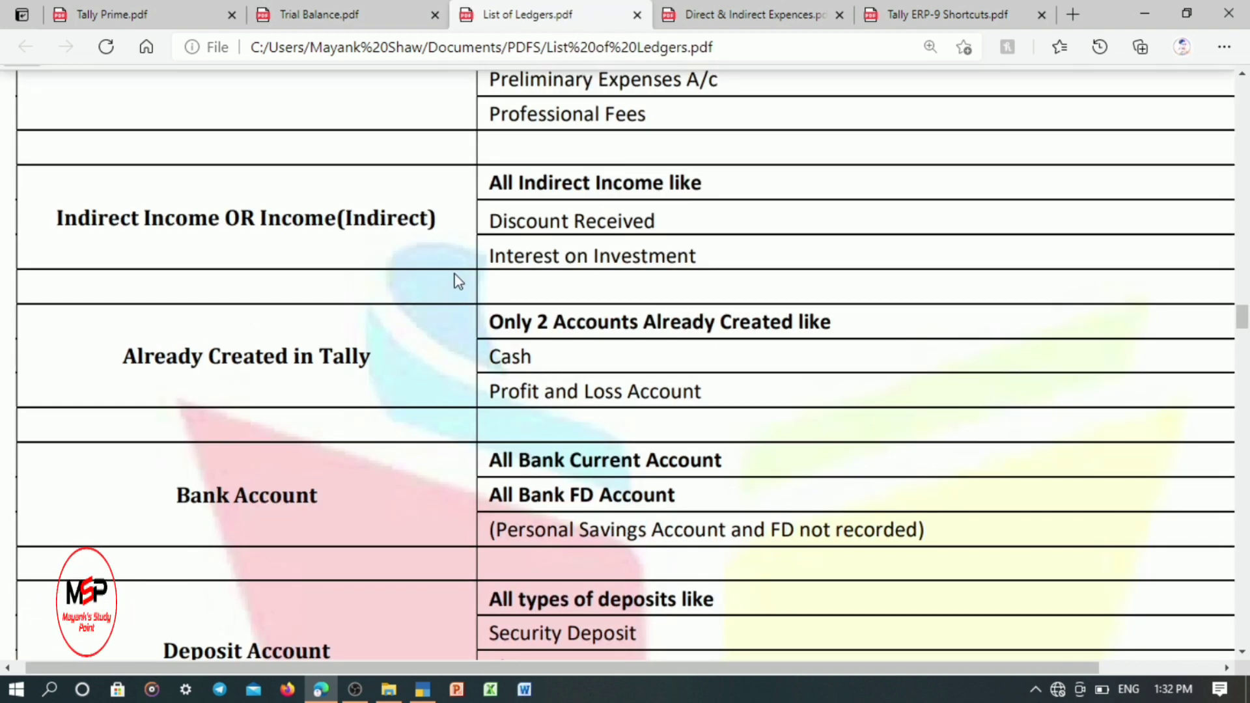
pyautogui.scroll(-7, 455, 278)
pyautogui.scroll(-4, 417, 317)
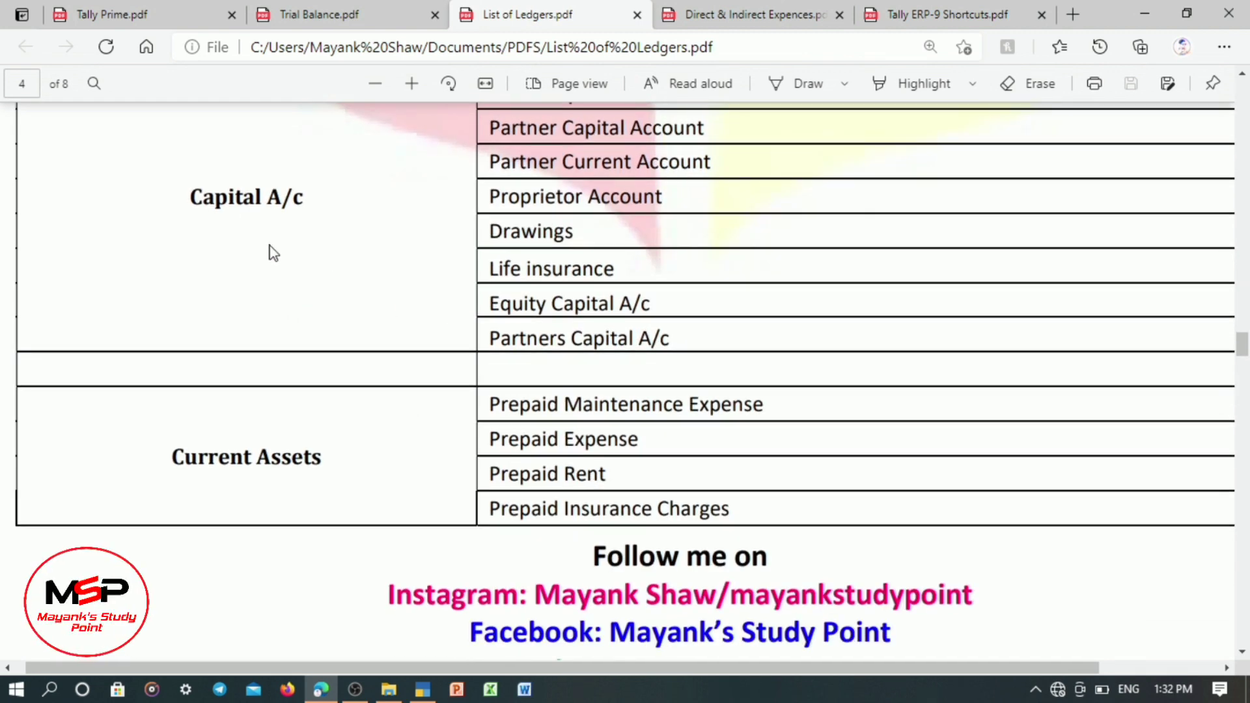
pyautogui.scroll(1, 270, 245)
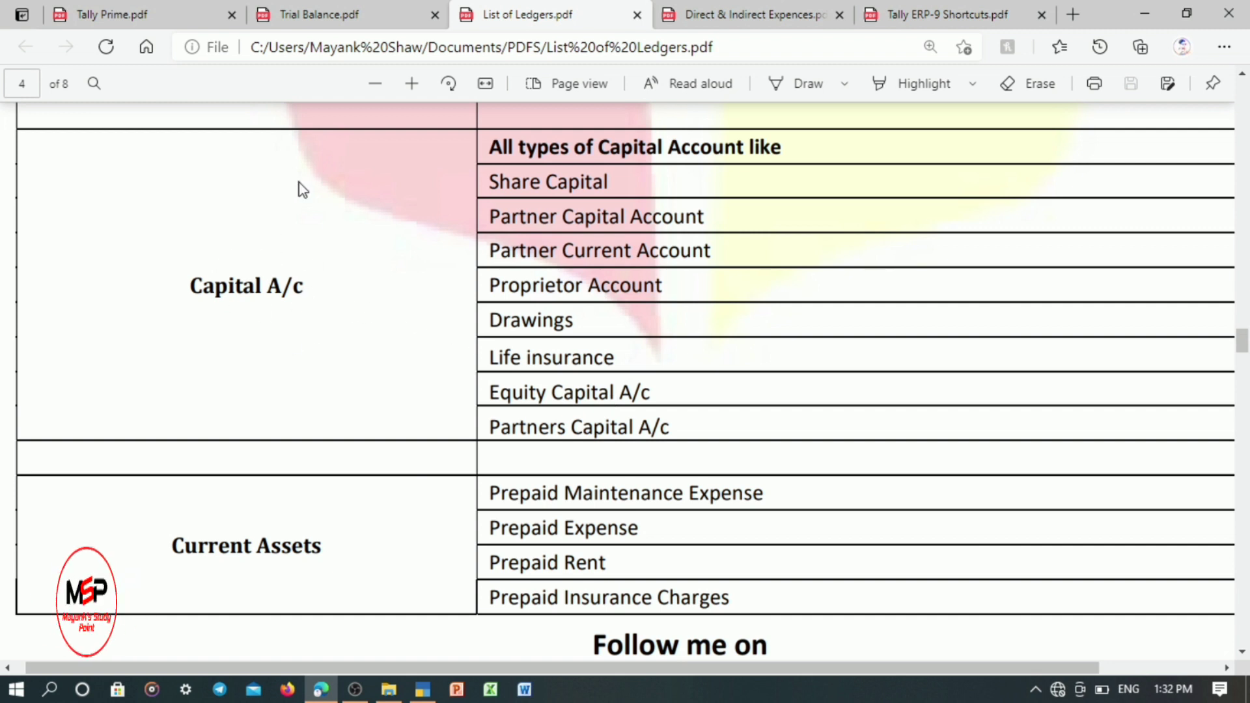
# - Switch back to TallyPrime, name the new ledger Capital A\c and place it under the Capital Account group
pyautogui.click(422, 689)
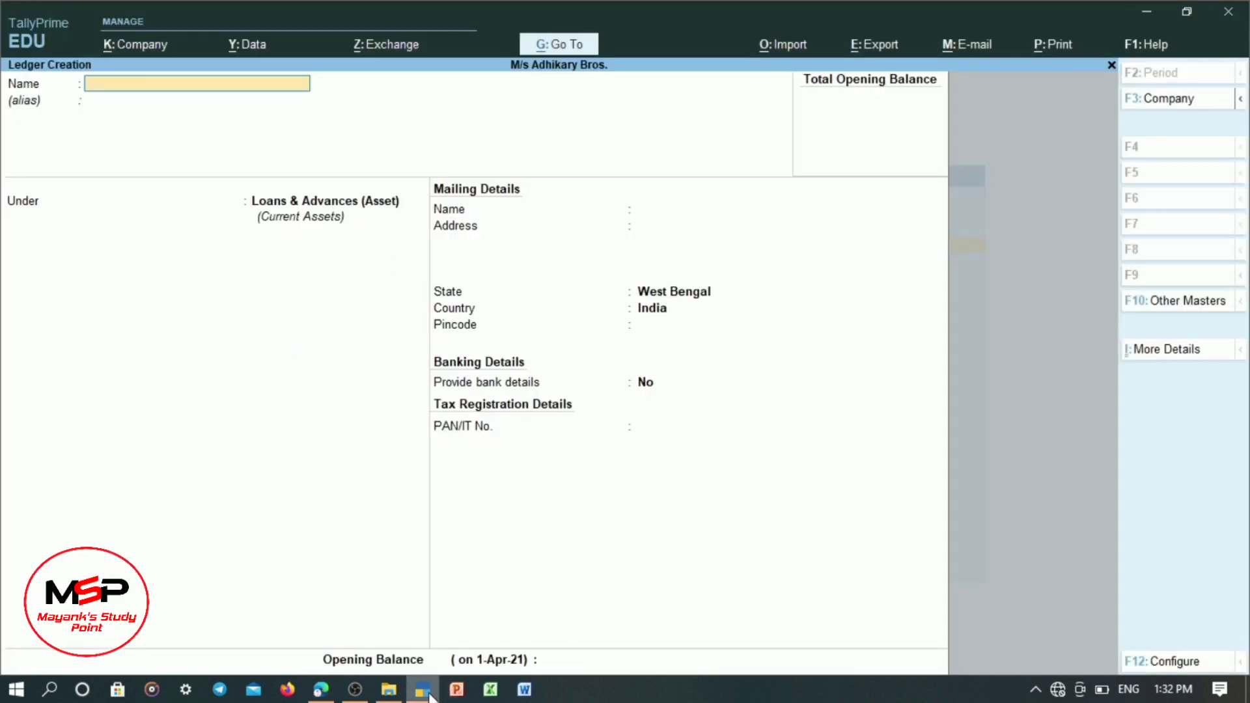
pyautogui.write('Capiat')
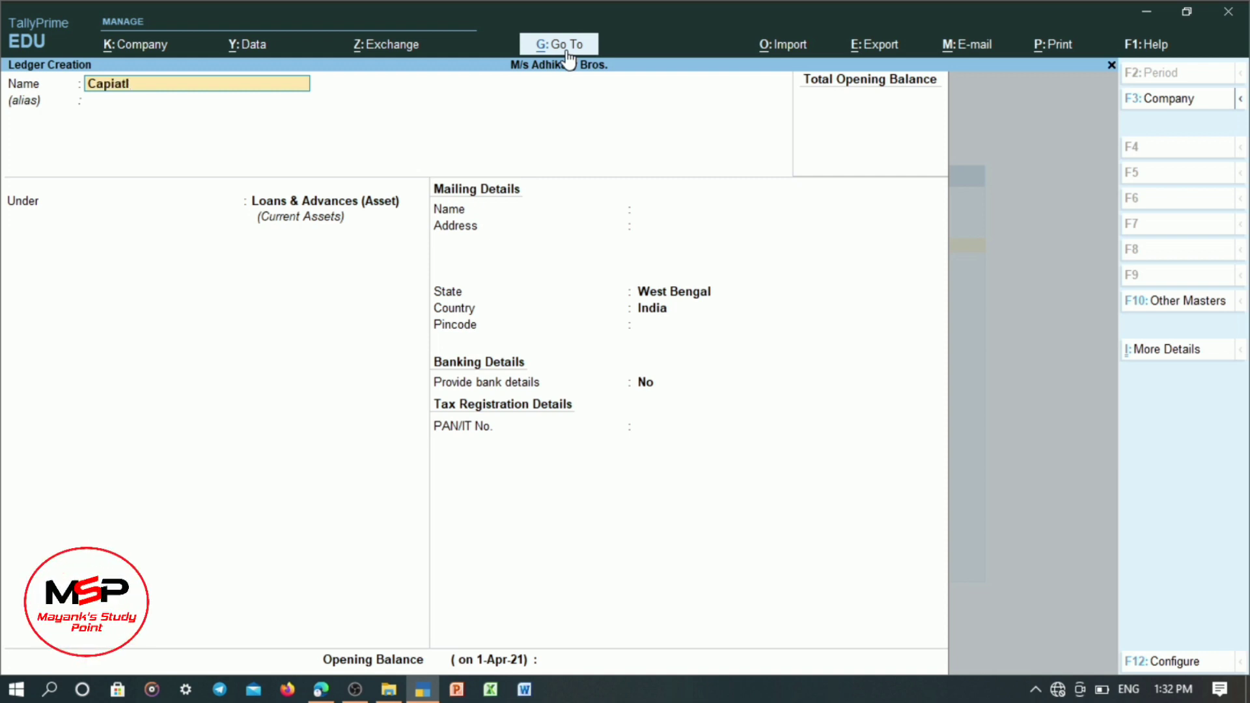
pyautogui.write('l')
pyautogui.press('BackSpace')
pyautogui.press('BackSpace')
pyautogui.press('BackSpace')
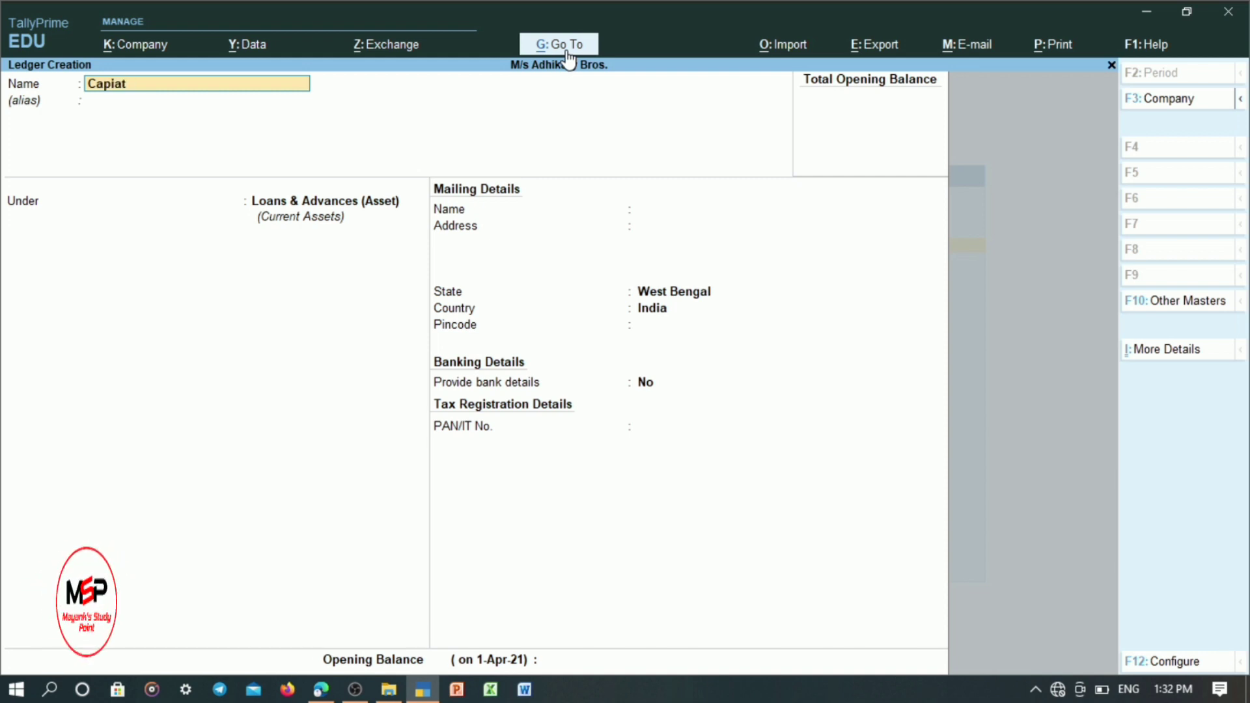
pyautogui.write('tal')
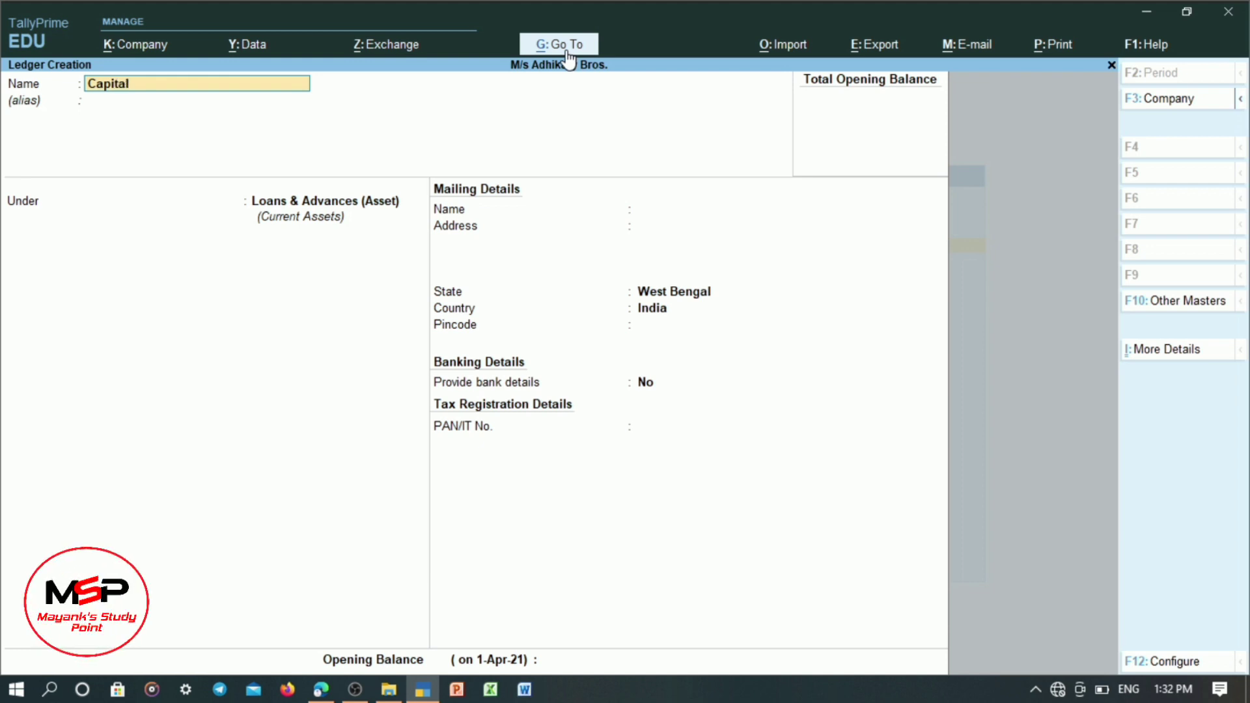
pyautogui.write(' A\\c')
pyautogui.press('Return')
pyautogui.press('Return')
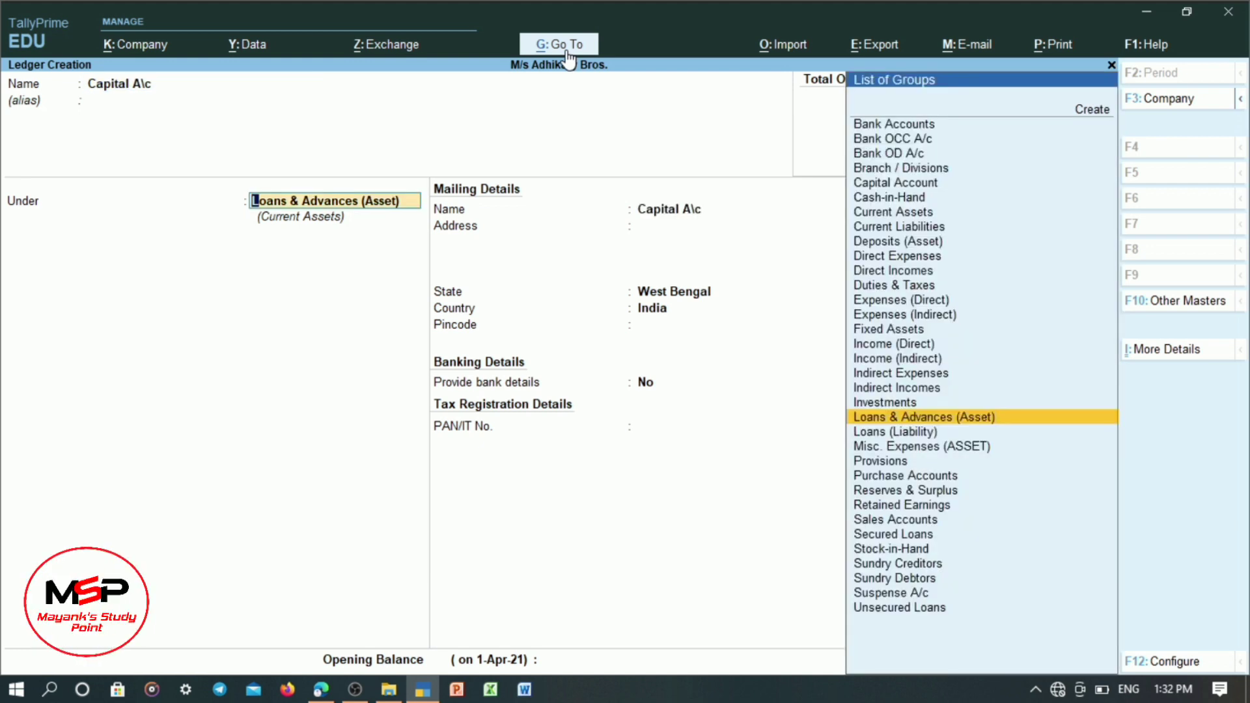
pyautogui.write('Capi')
pyautogui.press('Return')
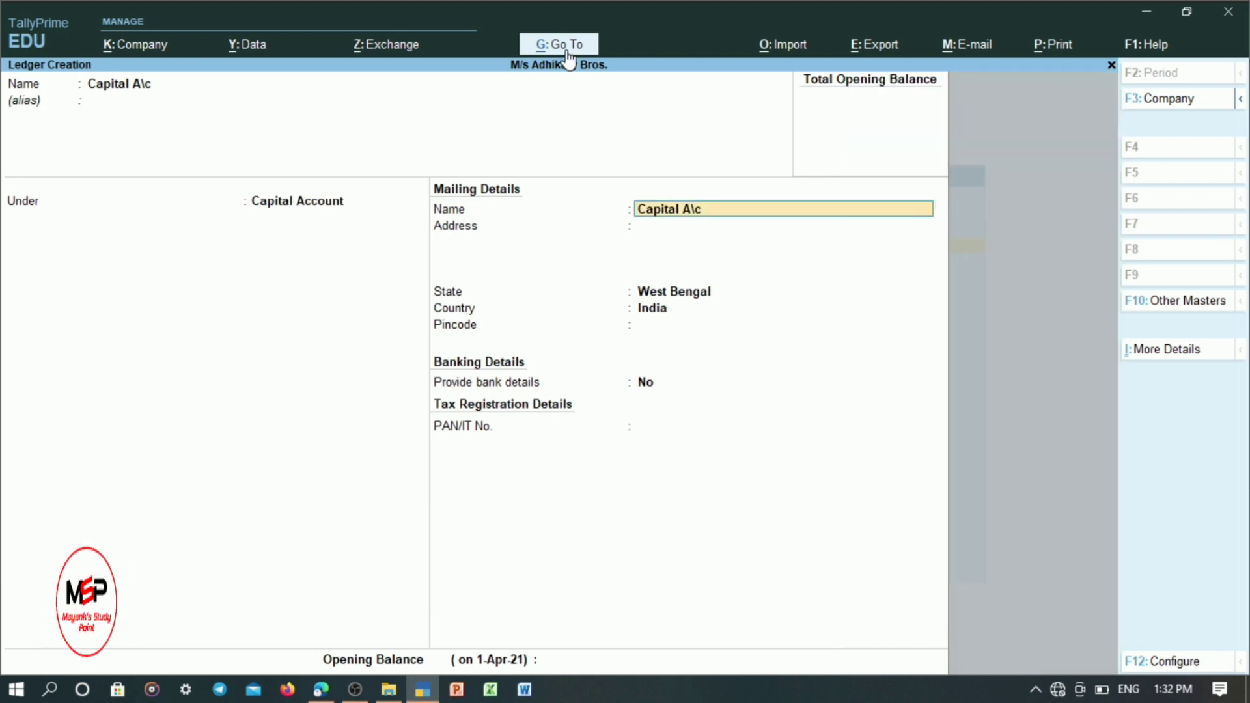
# - Keep the default mailing, banking and tax details, enter an opening balance of 28,900 Cr and save the Capital A\c ledger
pyautogui.press('Return')
pyautogui.press('Return')
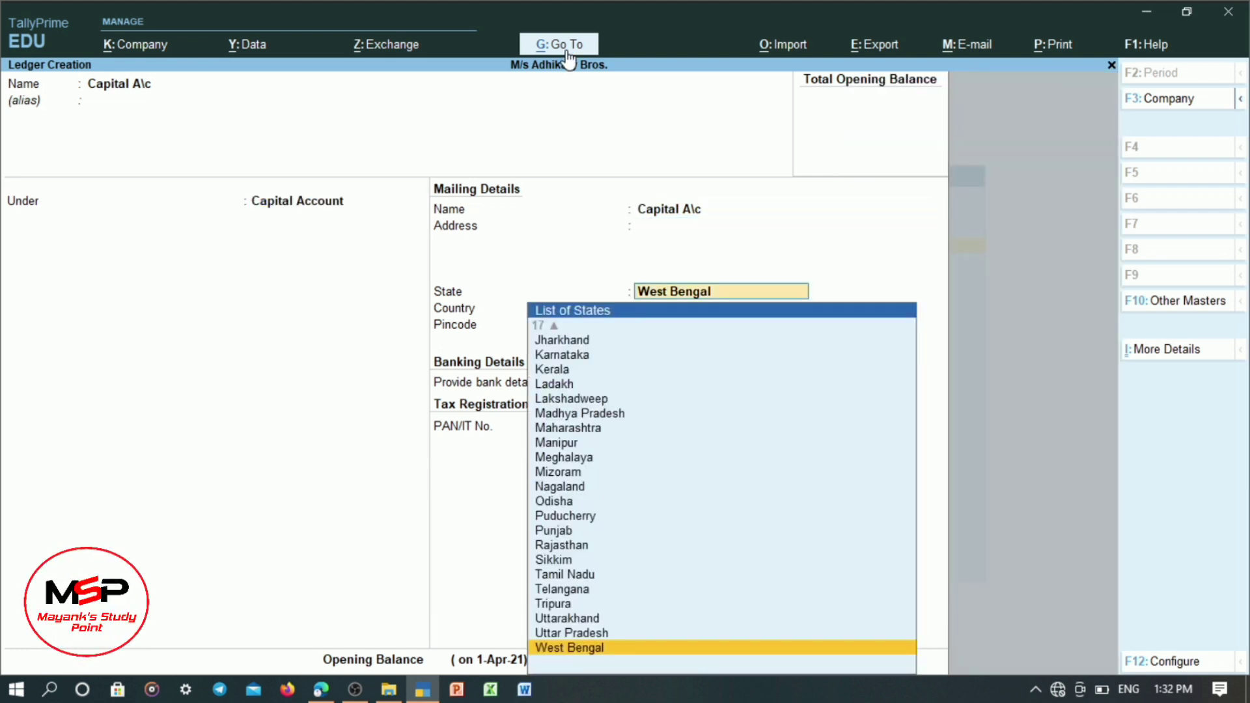
pyautogui.press('Return')
pyautogui.press('Return')
pyautogui.press('Return')
pyautogui.press('Return')
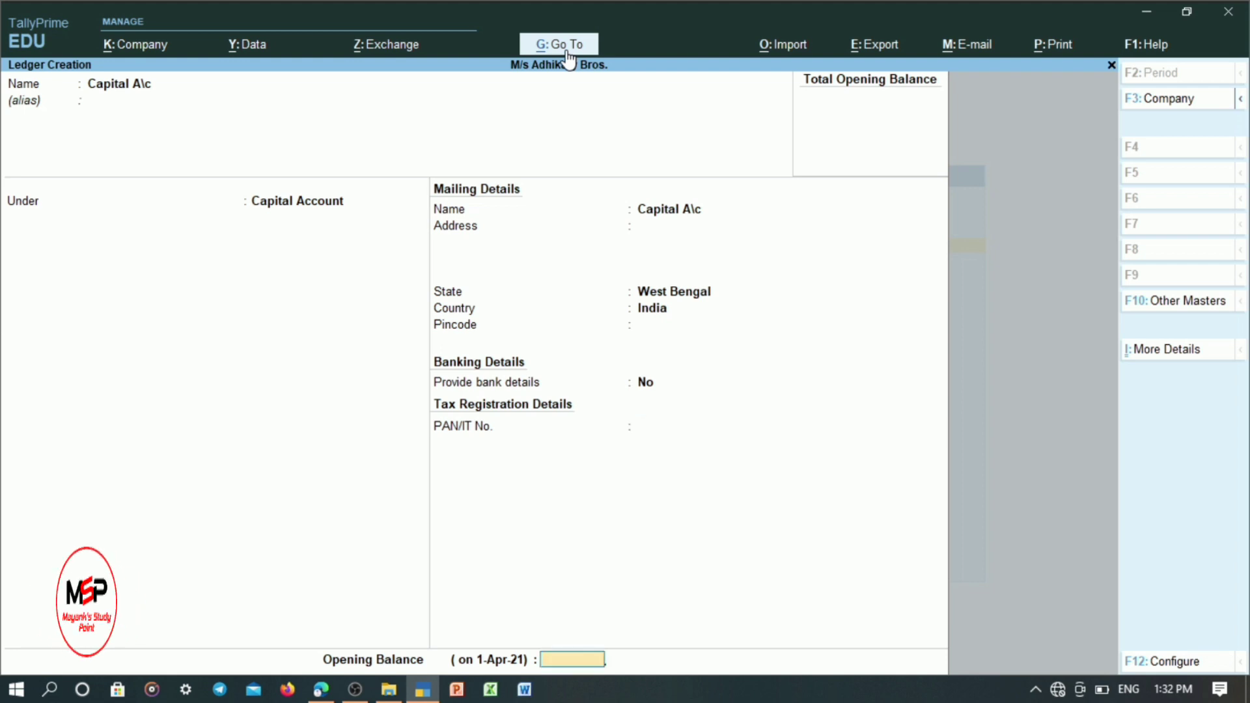
pyautogui.write('289')
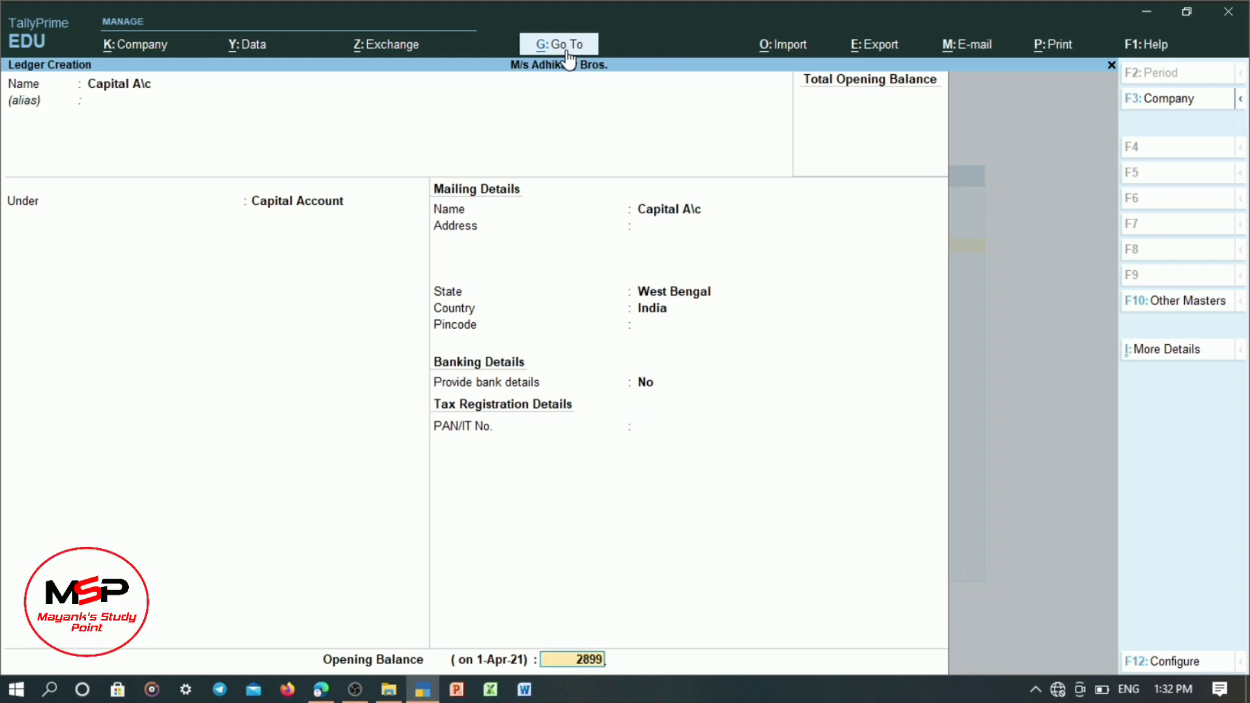
pyautogui.write('00')
pyautogui.press('Return')
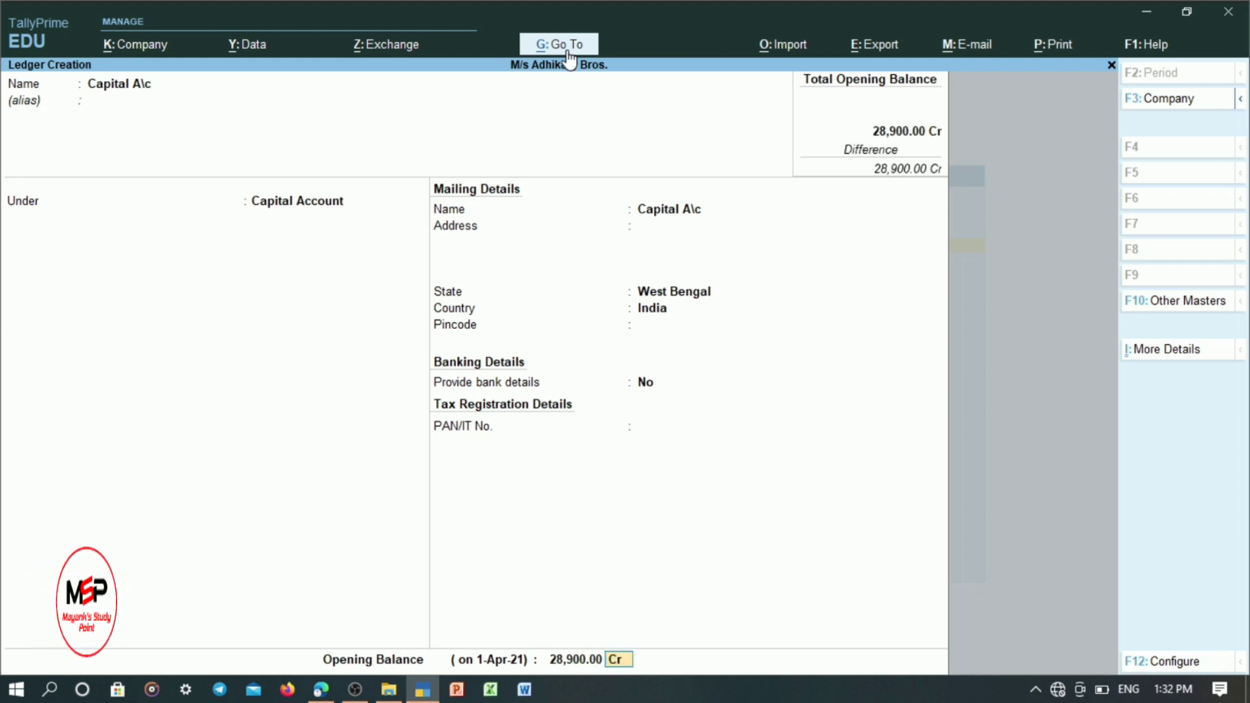
pyautogui.press('Return')
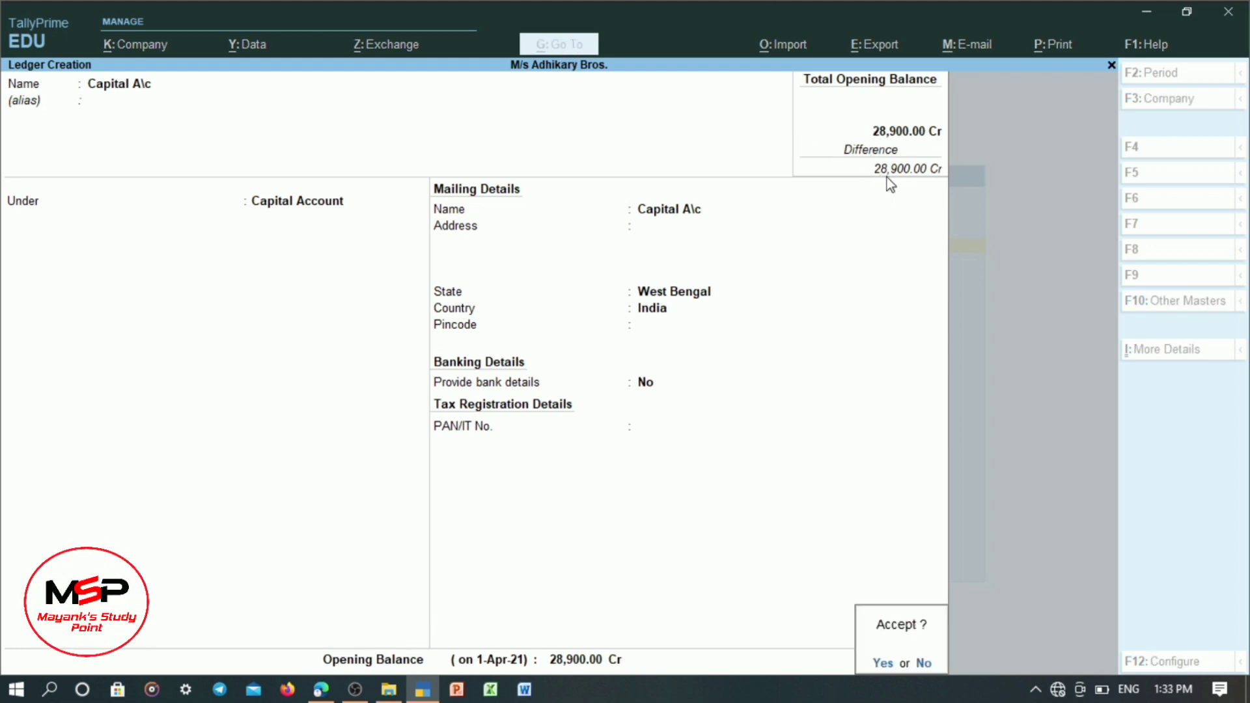
pyautogui.press('Return')
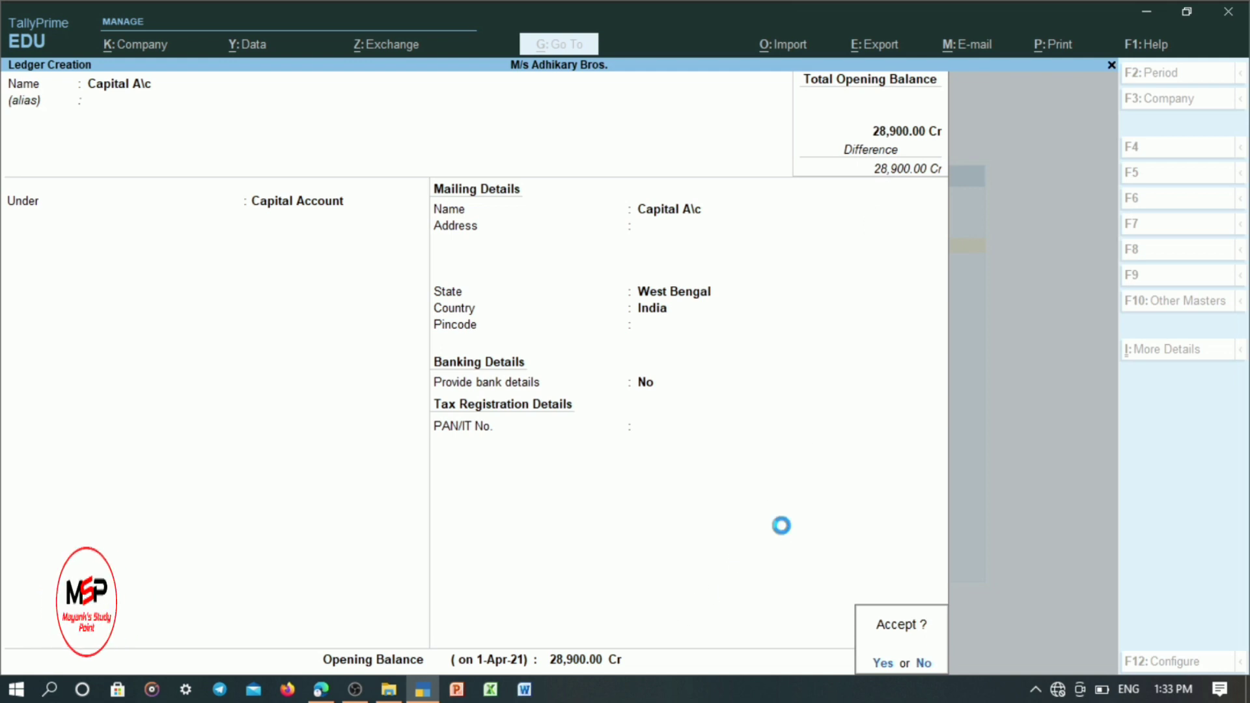
# - Switch to the browser and check the Practice set-1 accounts and answer total in Trial Balance.pdf
pyautogui.click(321, 689)
pyautogui.click(359, 4)
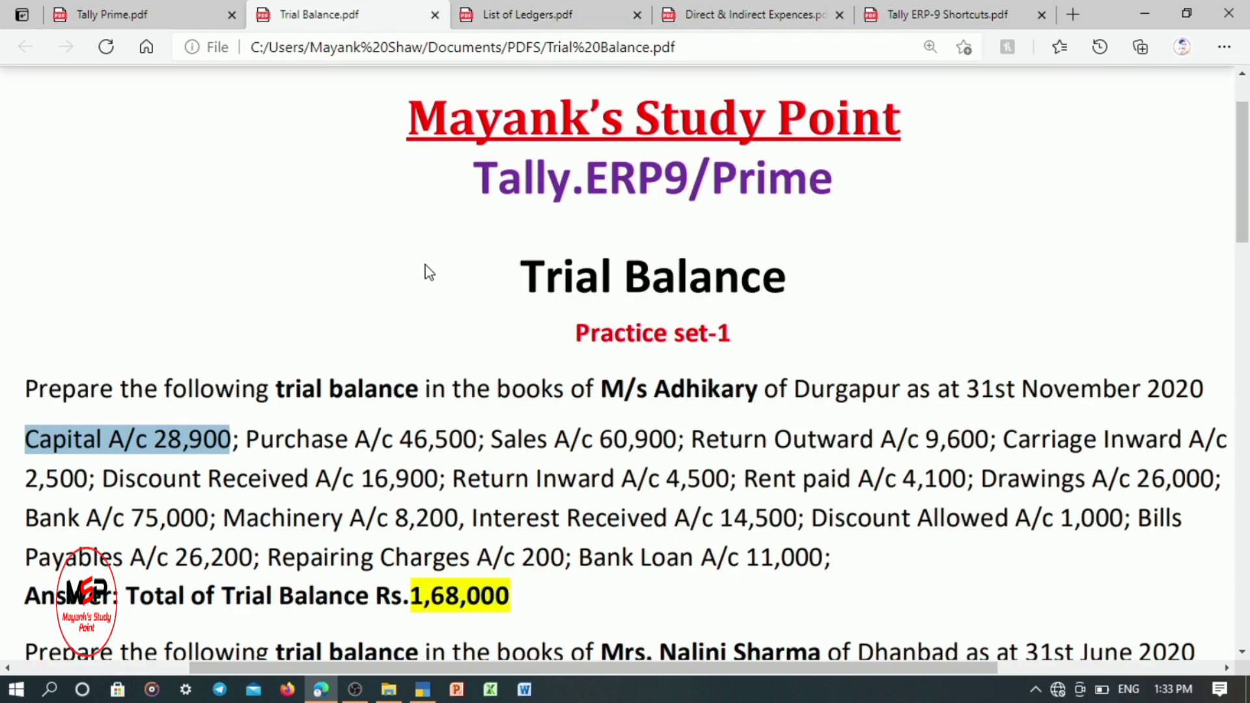
pyautogui.moveTo(405, 598); pyautogui.dragTo(512, 596)
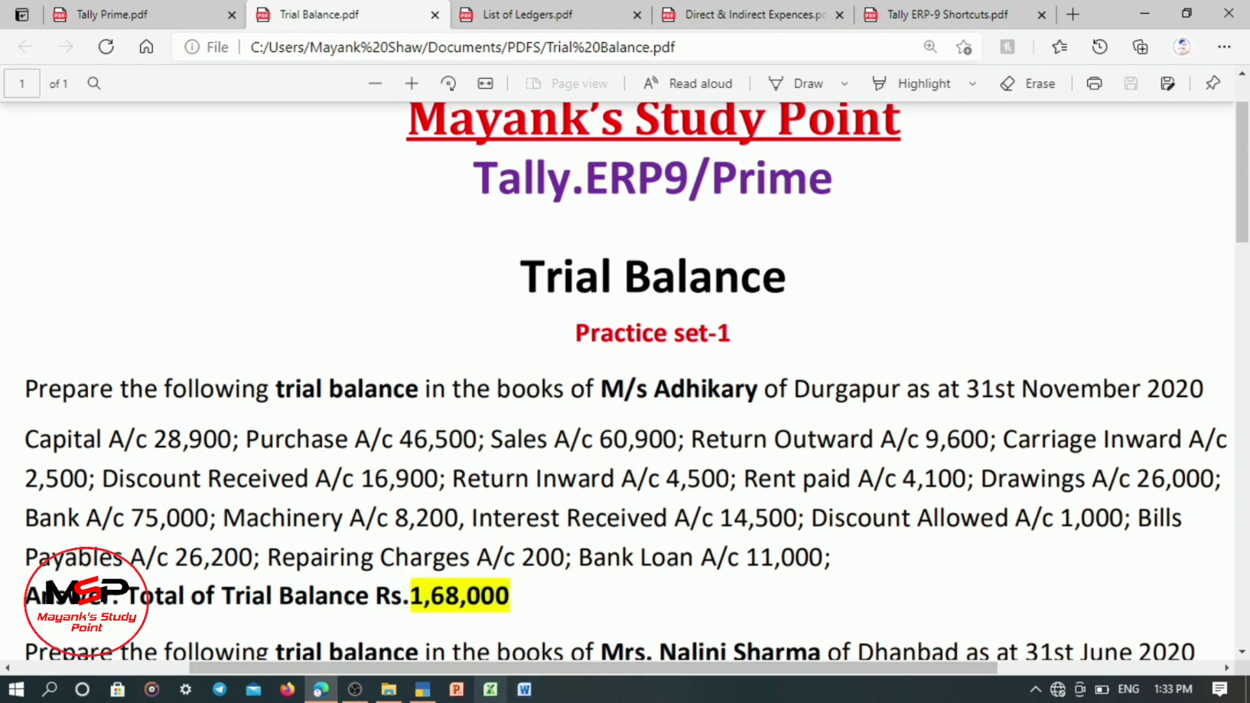
# - Switch back to TallyPrime and name the next new ledger Purchase
pyautogui.click(425, 691)
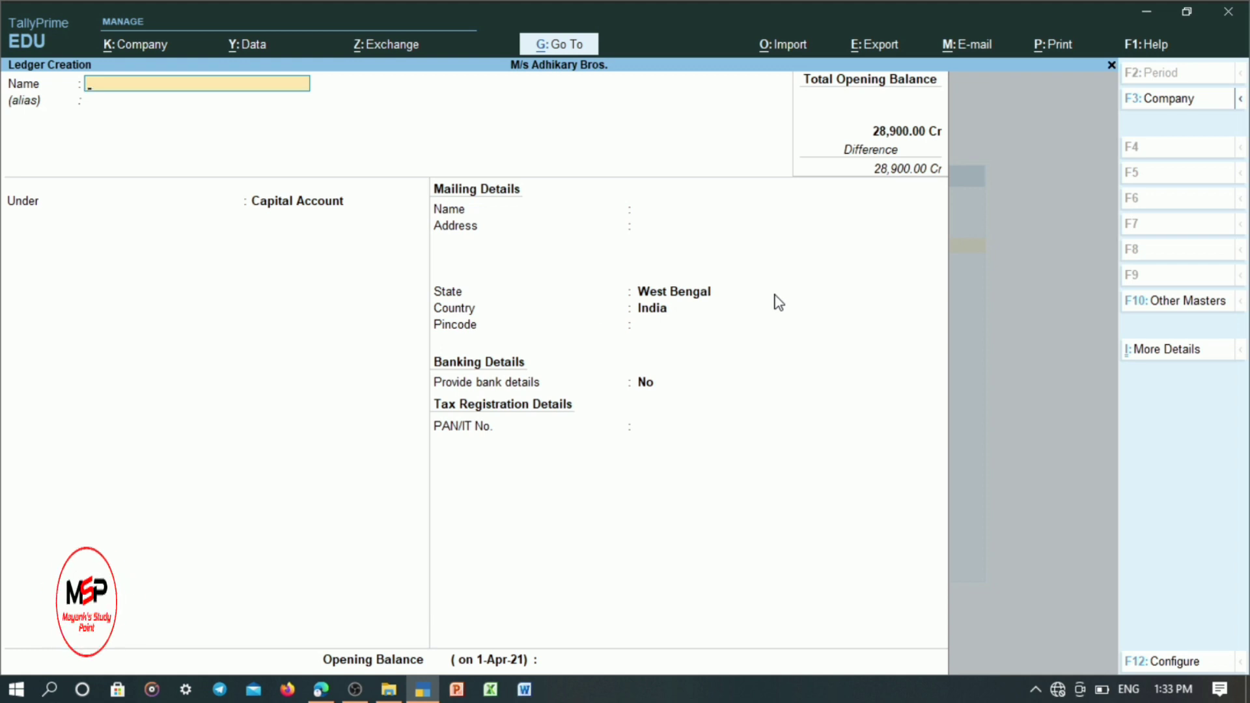
pyautogui.write('Pur')
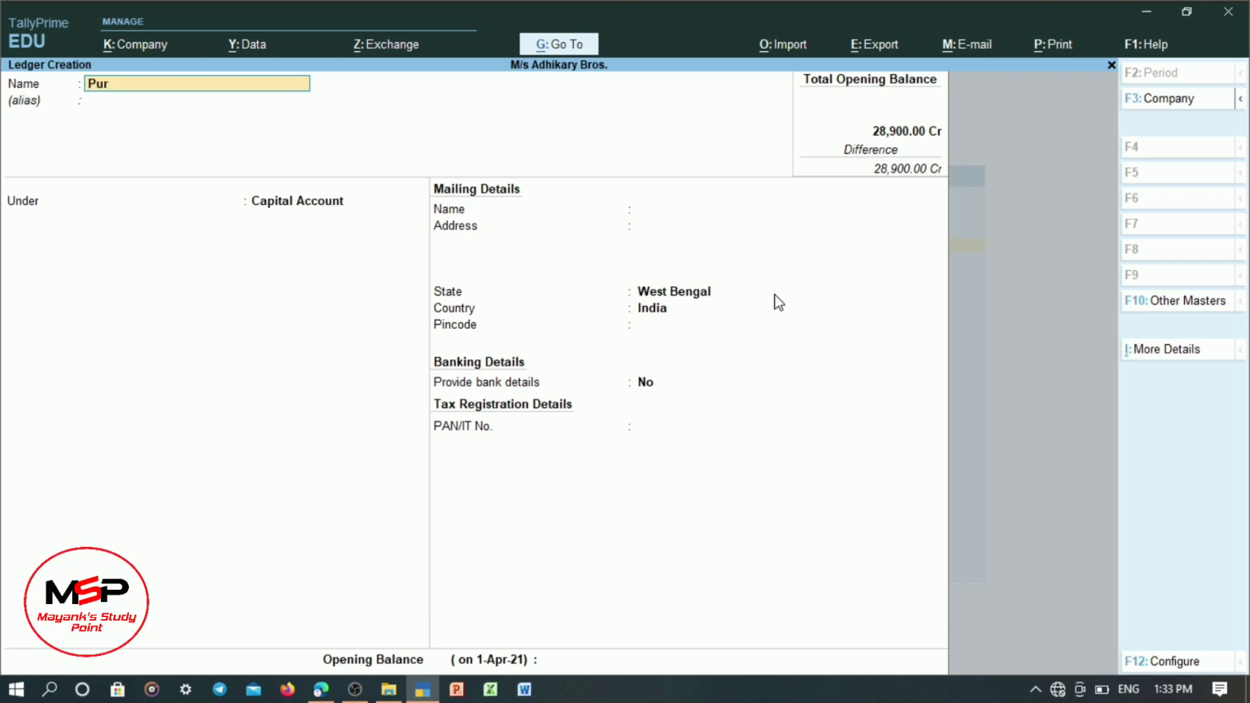
pyautogui.write('cahse')
pyautogui.press('BackSpace')
pyautogui.press('BackSpace')
pyautogui.press('BackSpace')
pyautogui.press('BackSpace')
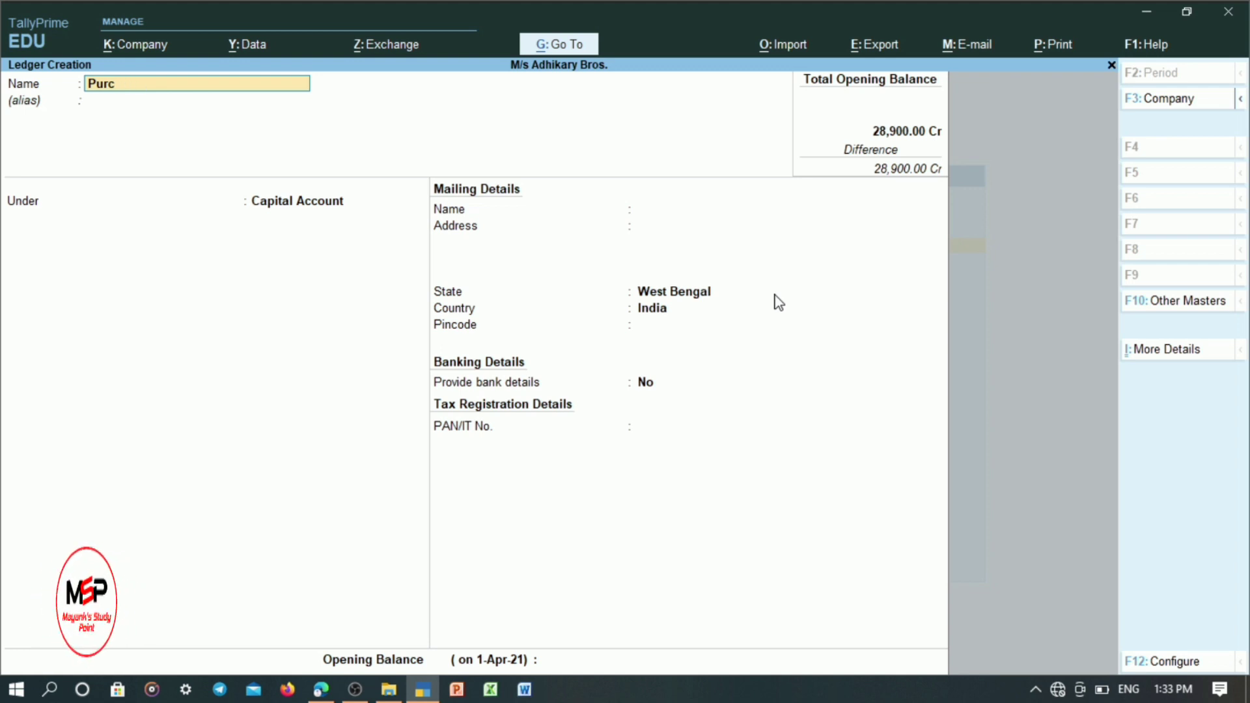
pyautogui.write('hae')
pyautogui.press('Return')
pyautogui.press('Return')
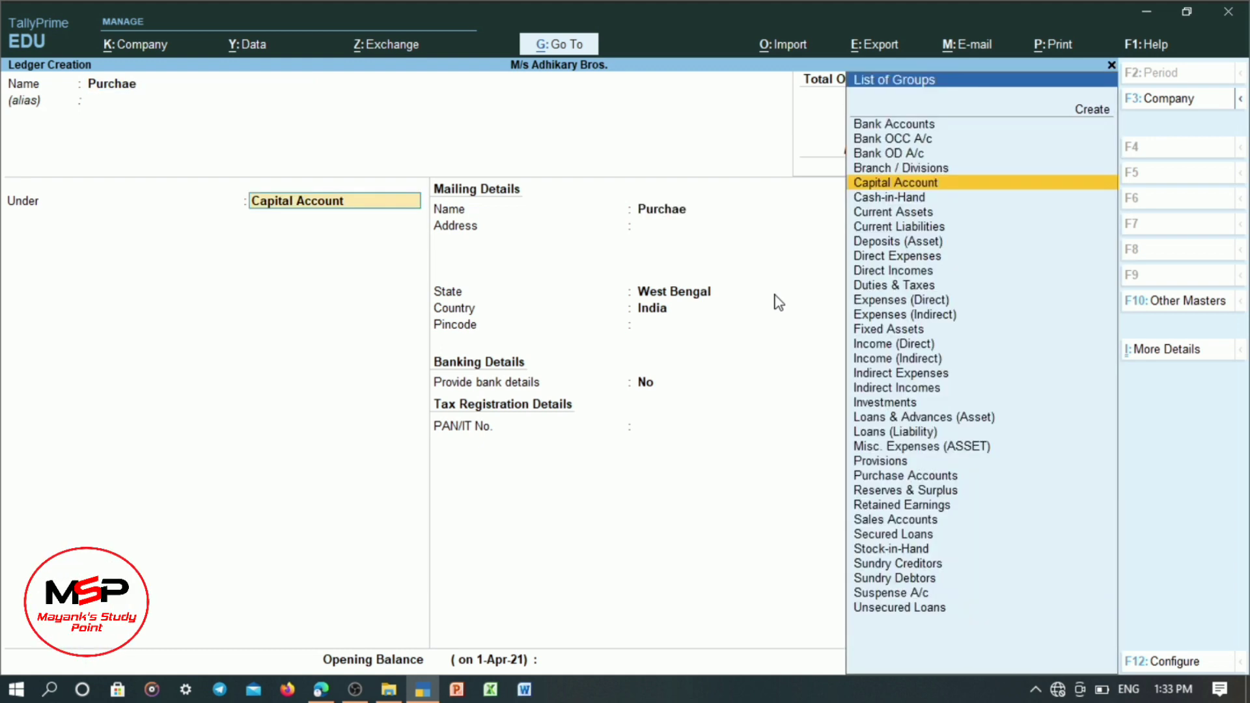
pyautogui.press('BackSpace')
pyautogui.press('BackSpace')
pyautogui.write('P')
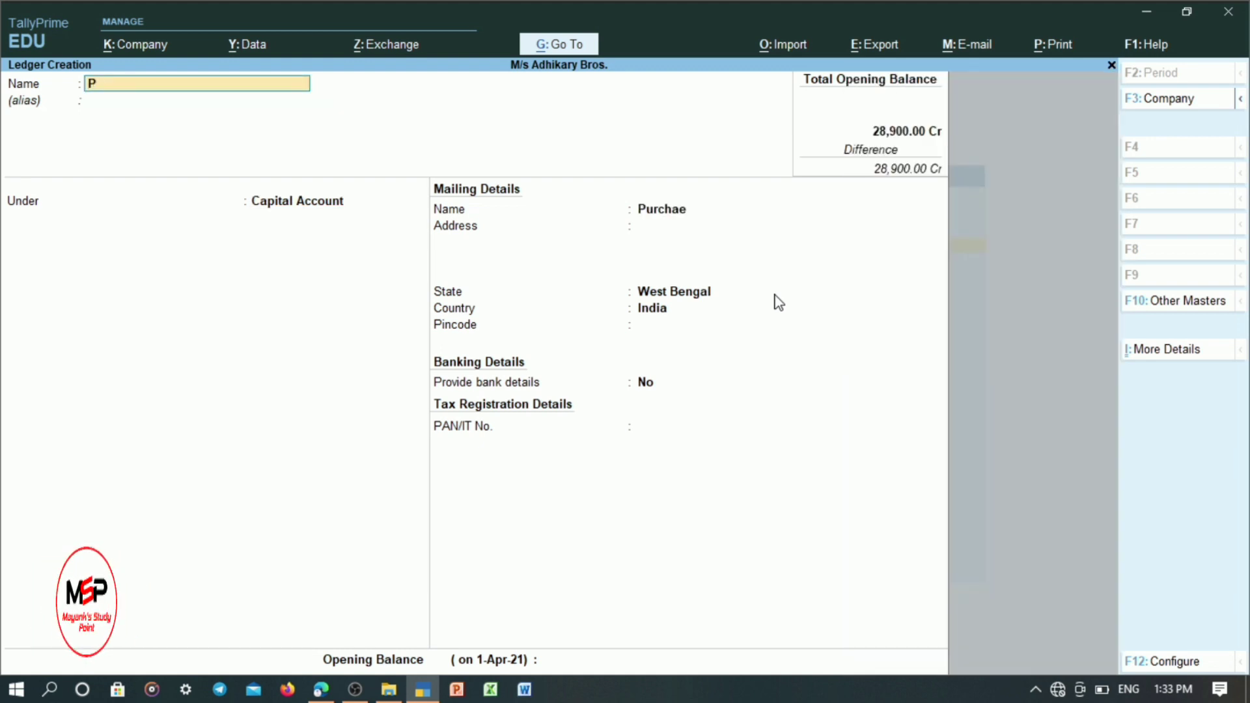
pyautogui.write('urcha')
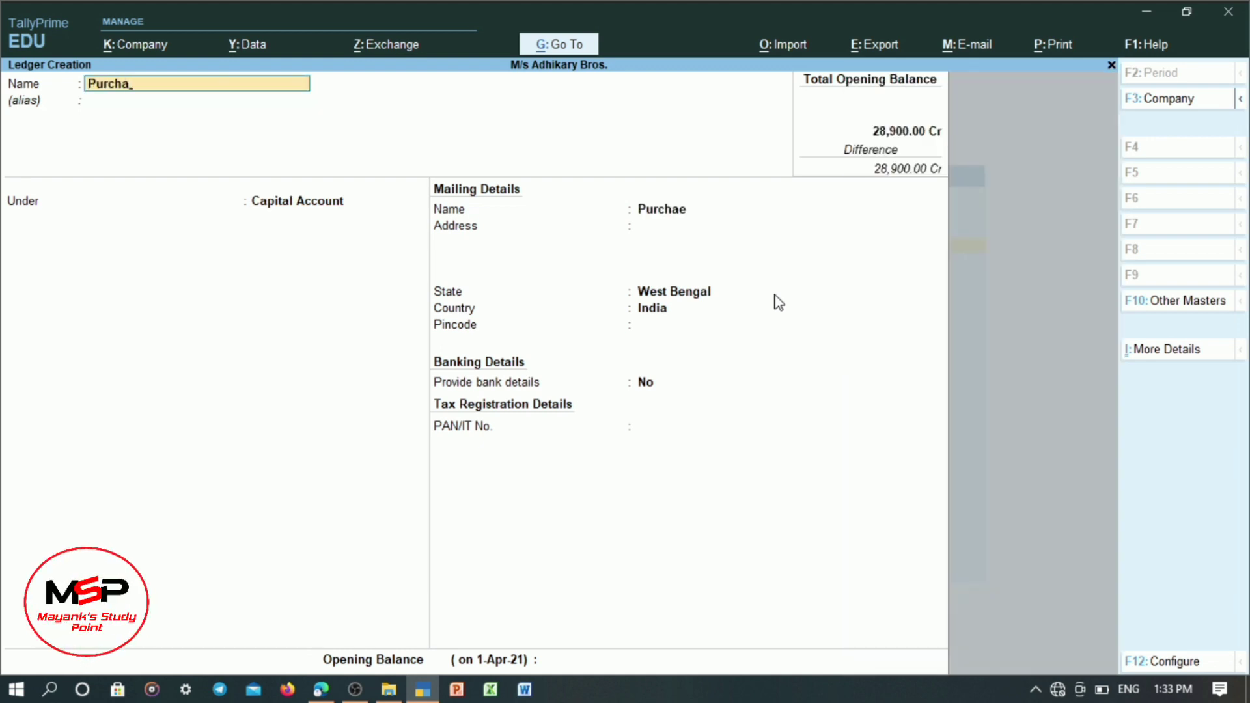
pyautogui.write('se')
pyautogui.press('Return')
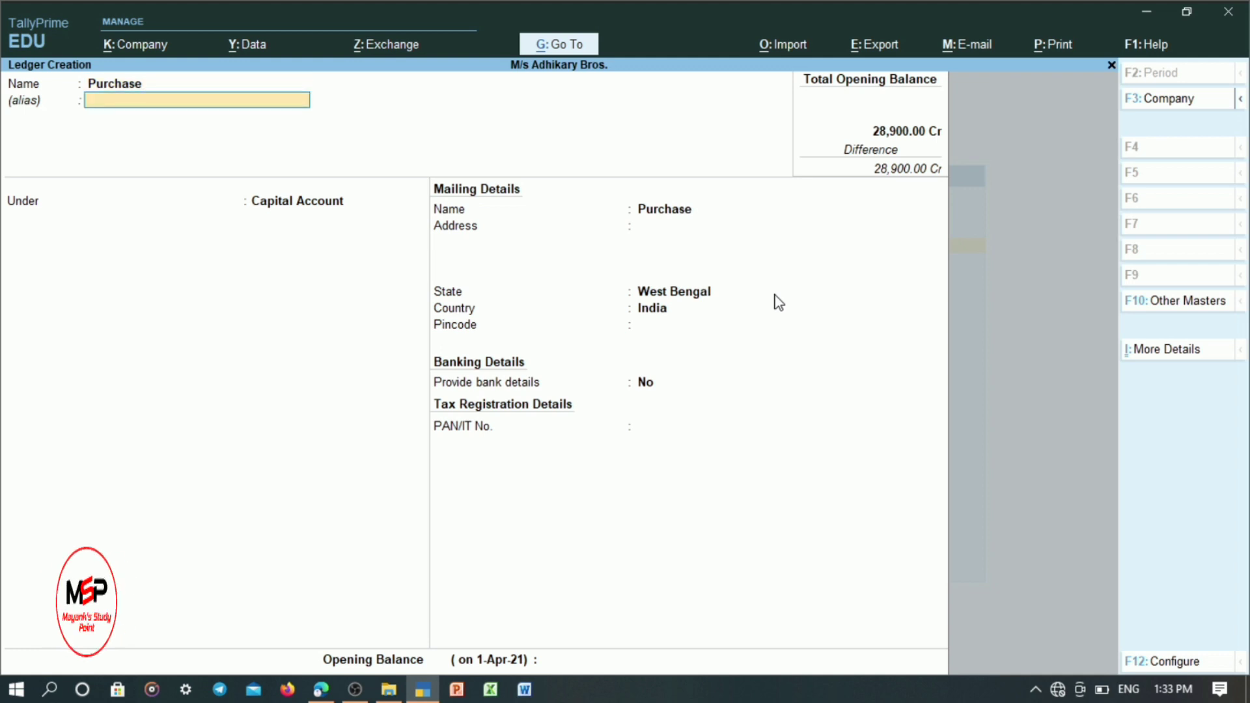
# - Leave the alias empty and place the Purchase ledger under the Purchase Accounts group
pyautogui.press('Return')
pyautogui.write('Pu')
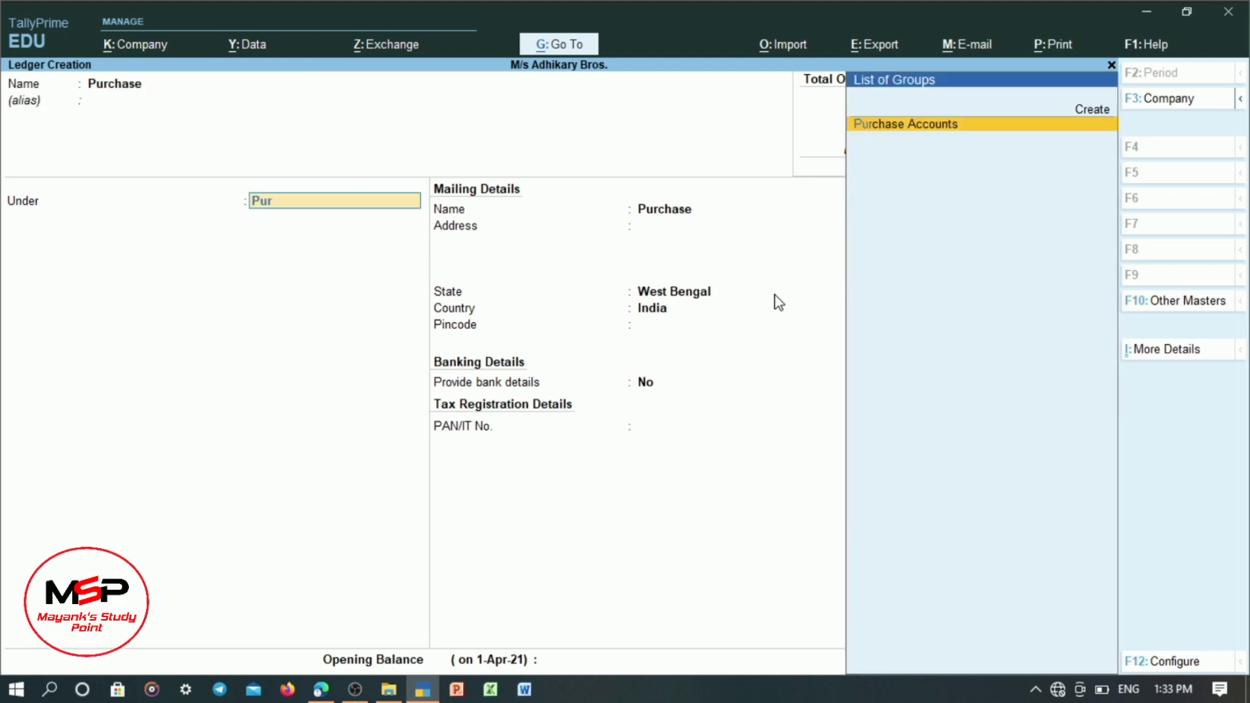
pyautogui.write('r')
pyautogui.press('Return')
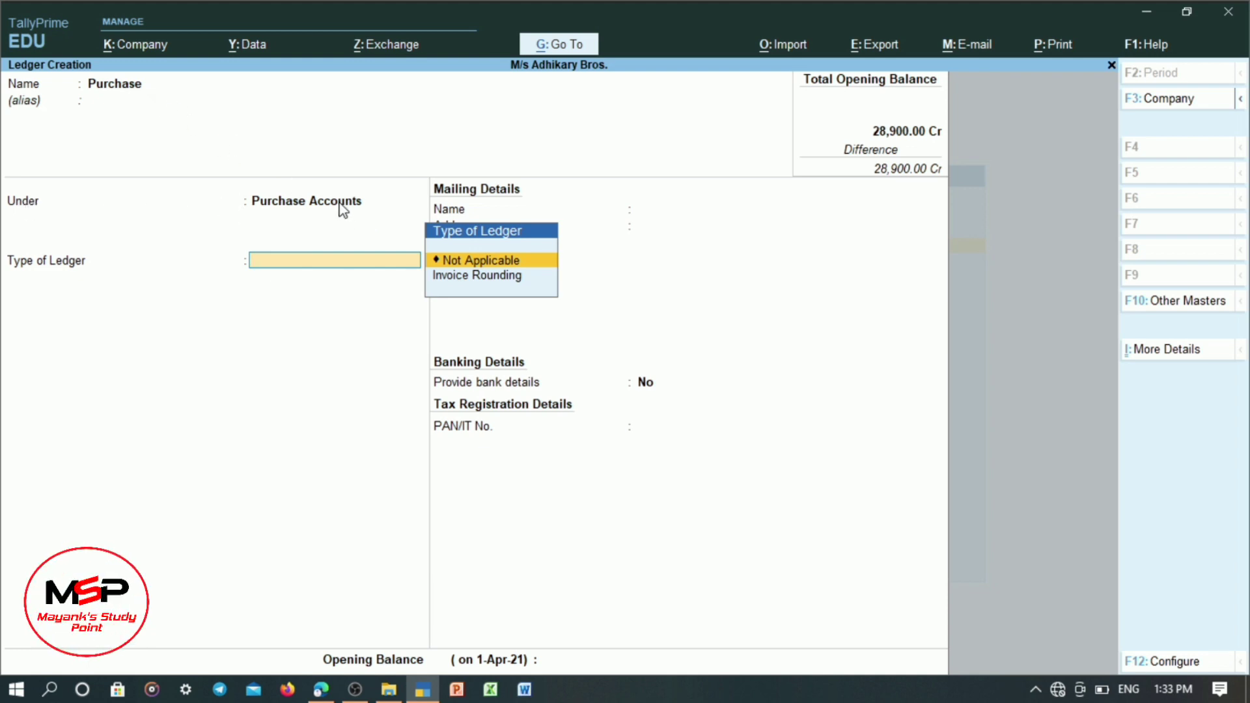
# - Keep the Purchase ledger's type as Not Applicable, enter an opening balance of 46,500 Dr and save the ledger
pyautogui.press('Return')
pyautogui.press('Return')
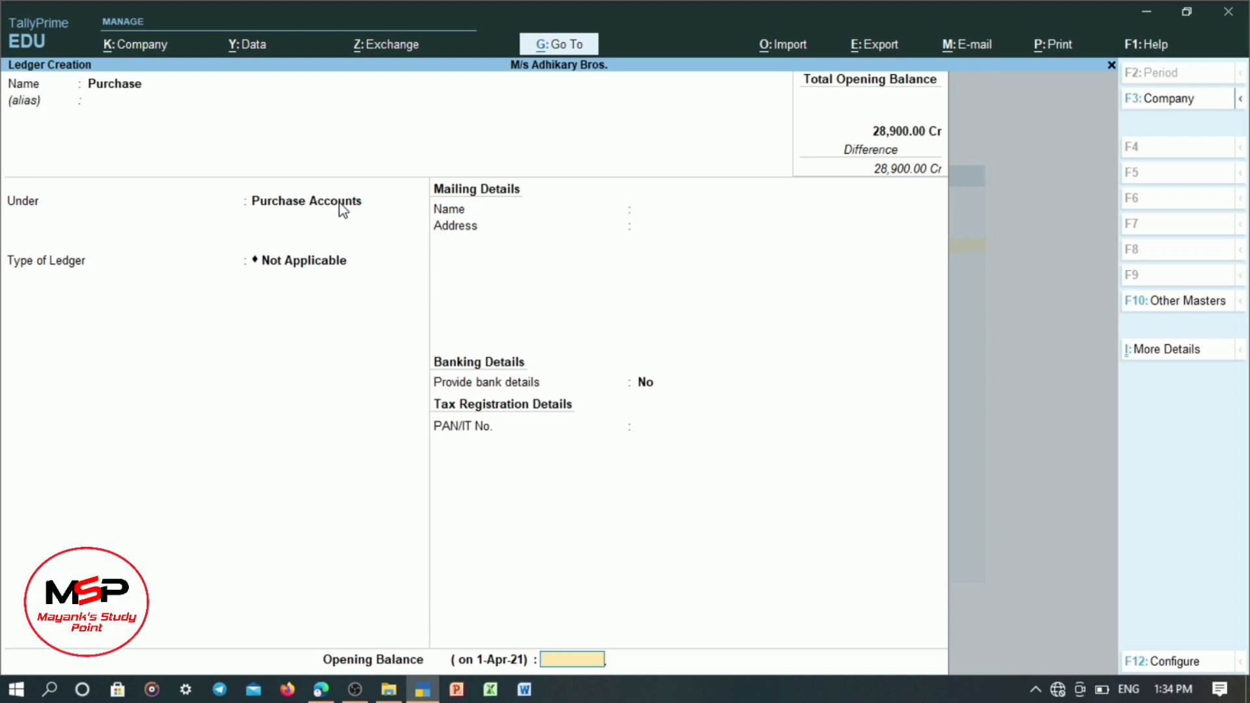
pyautogui.write('4')
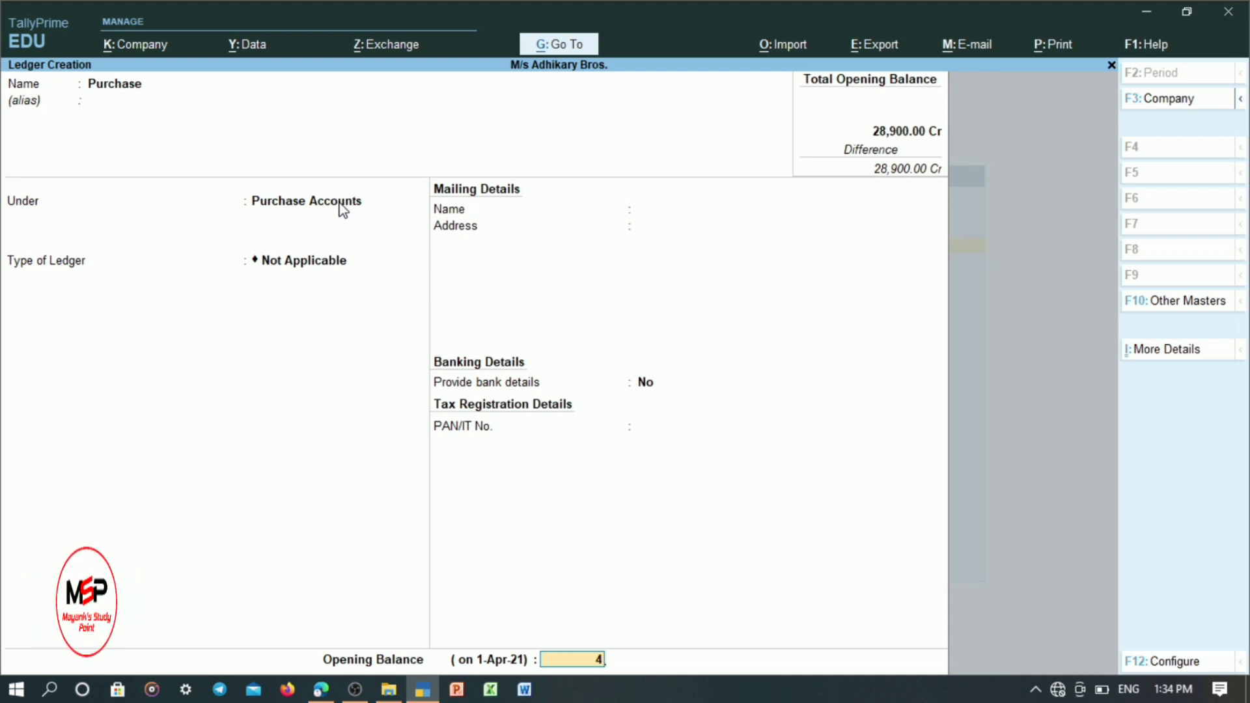
pyautogui.write('6,500')
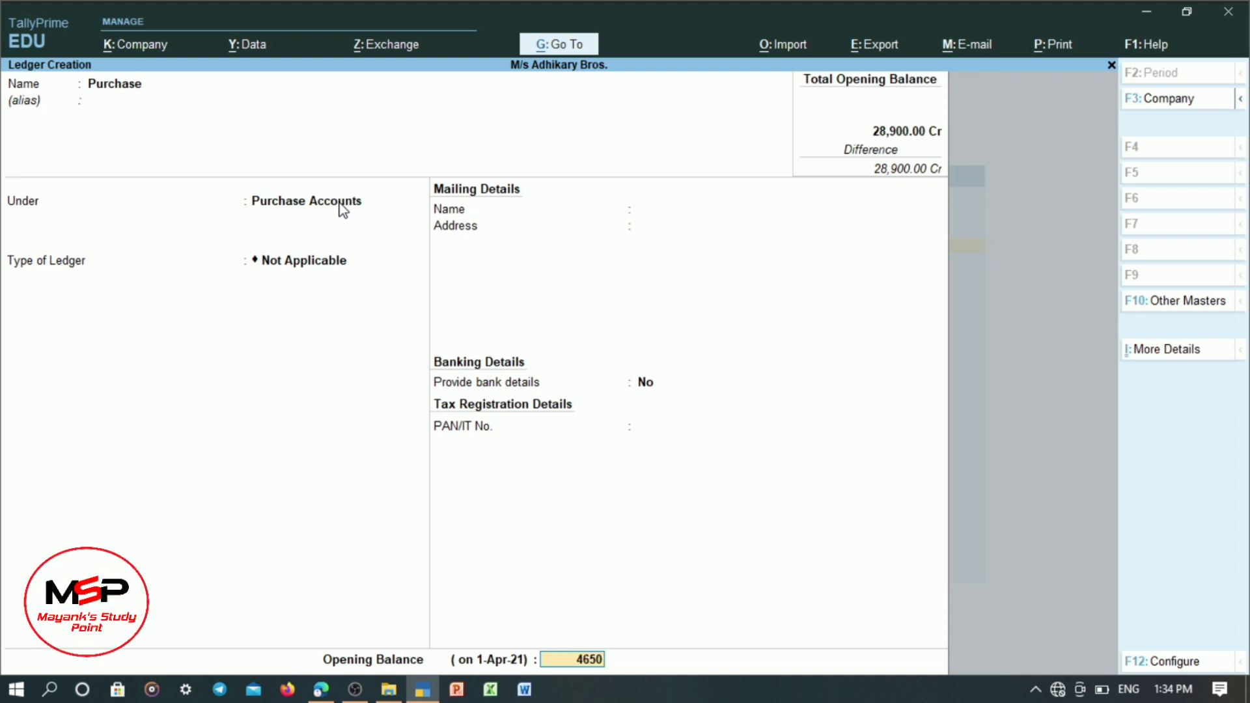
pyautogui.press('Return')
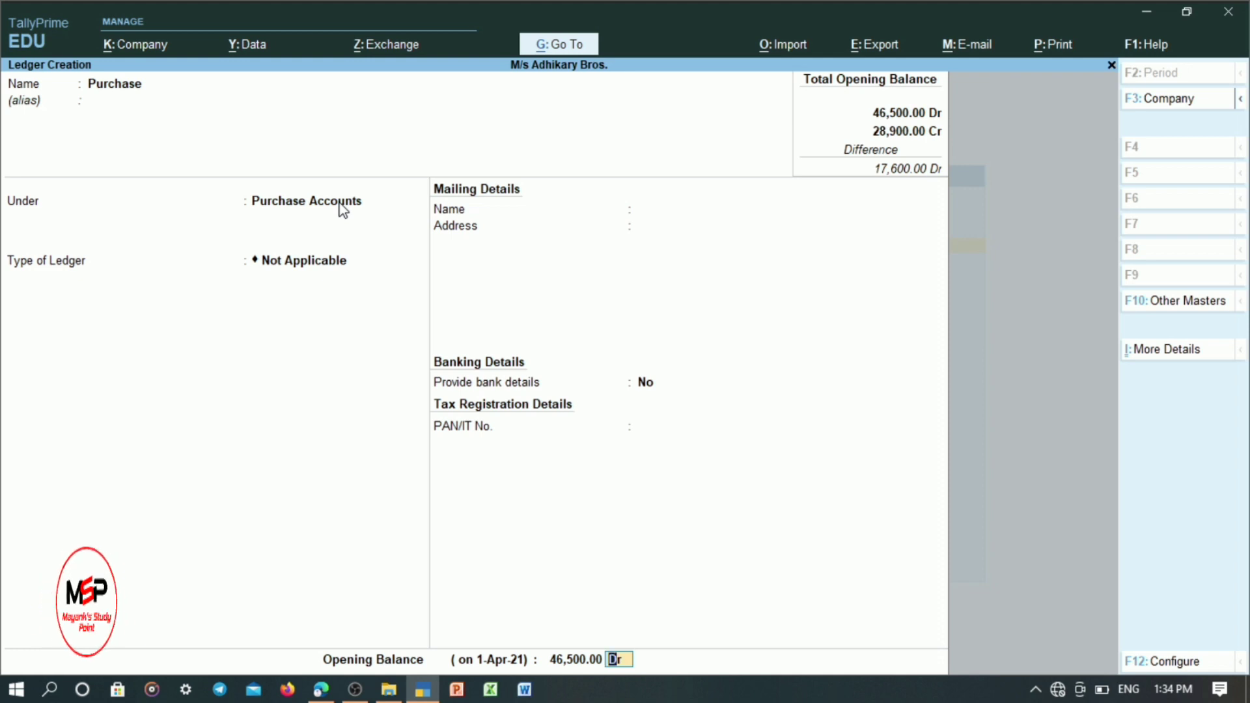
pyautogui.press('Return')
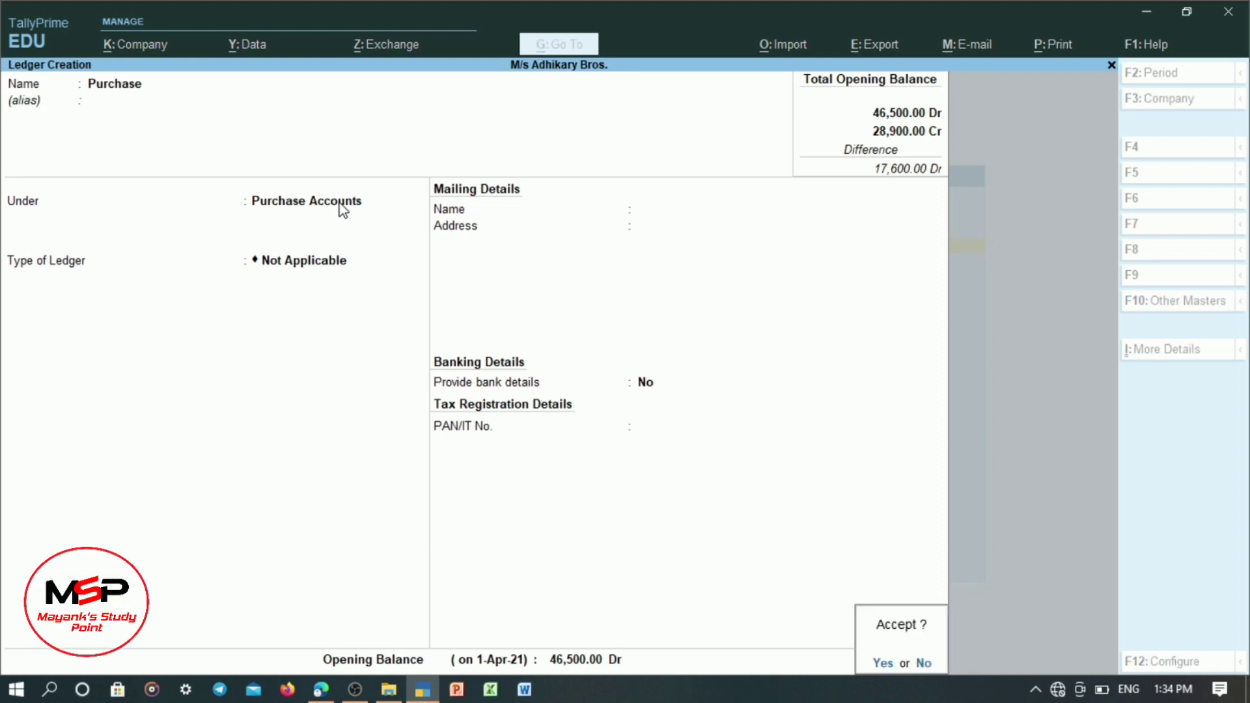
pyautogui.press('Return')
# - Name the next new ledger Sales, without an alias, and place it under the Sales Accounts group
pyautogui.write('Sales')
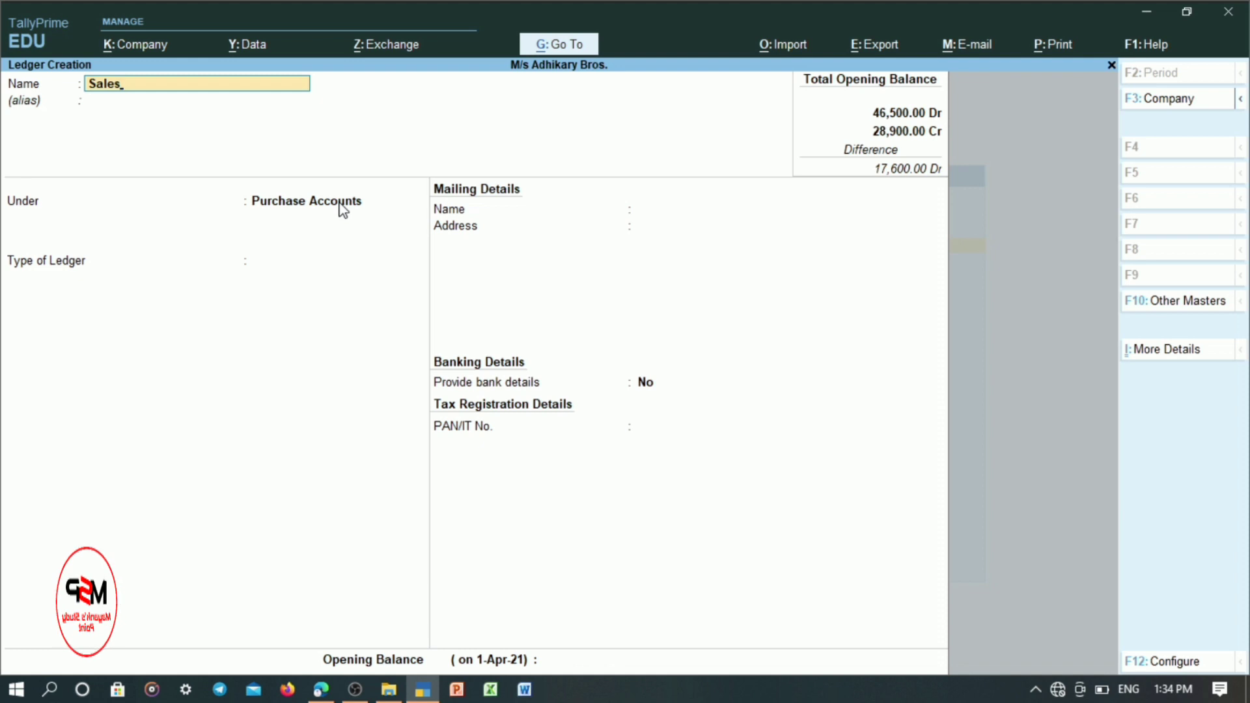
pyautogui.press('Return')
pyautogui.press('Return')
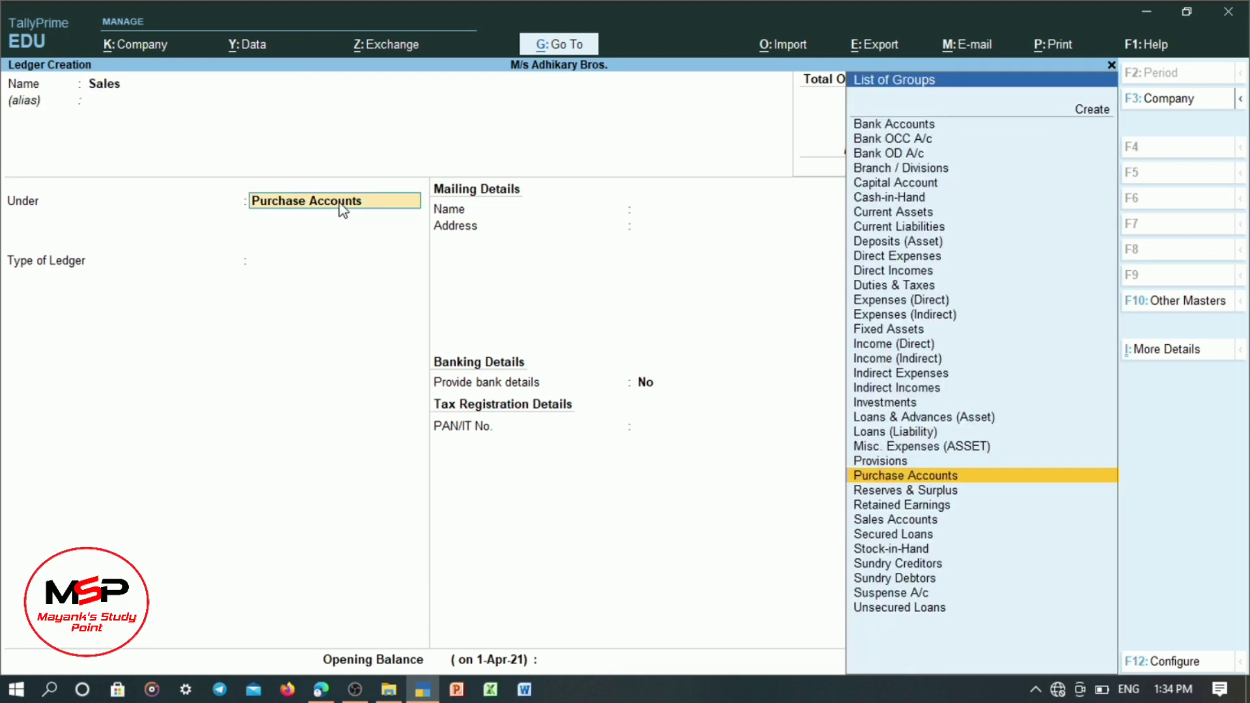
pyautogui.write('Sale')
pyautogui.press('Return')
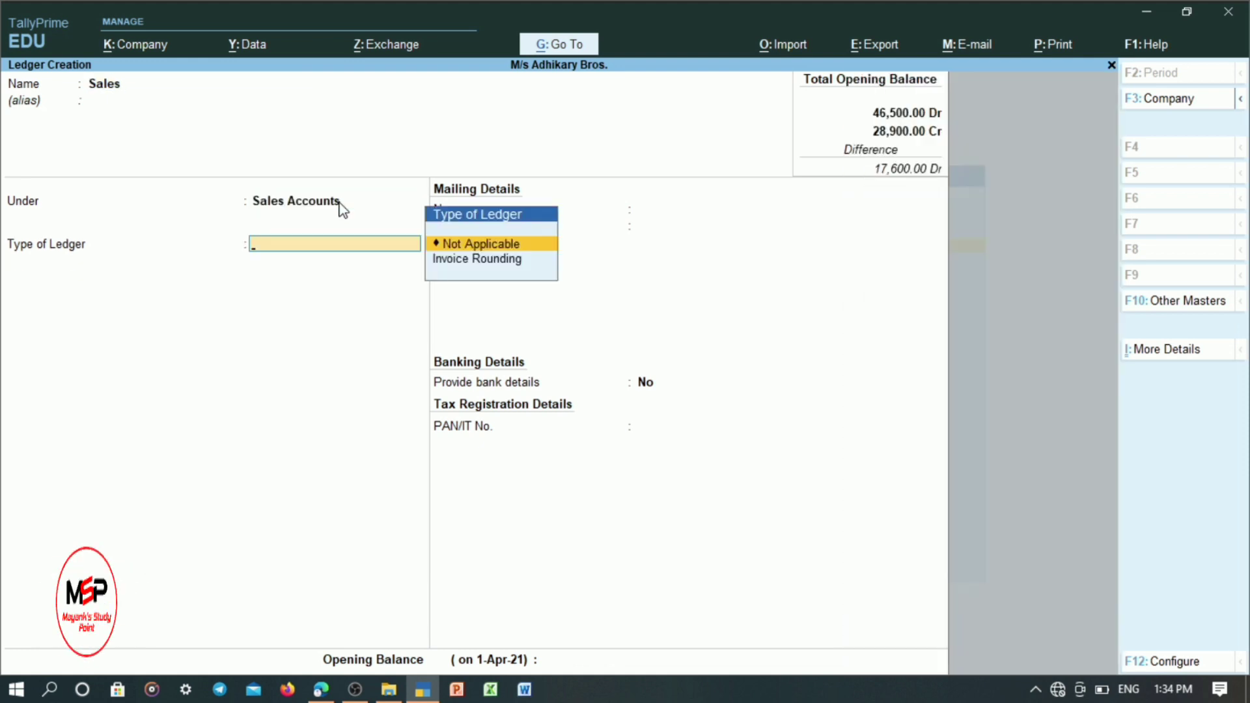
# - Keep the Sales ledger's type as Not Applicable, enter an opening balance of 60,900 Cr and save the ledger
pyautogui.press('Return')
pyautogui.press('Return')
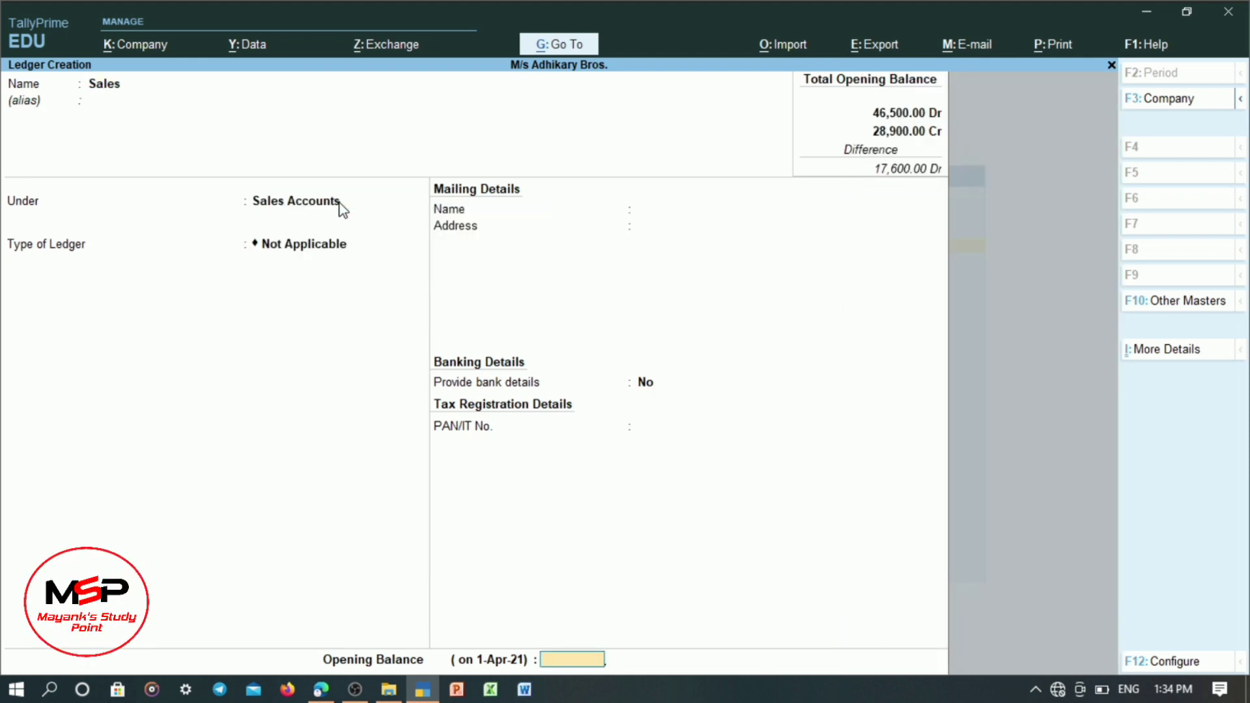
pyautogui.write('60900')
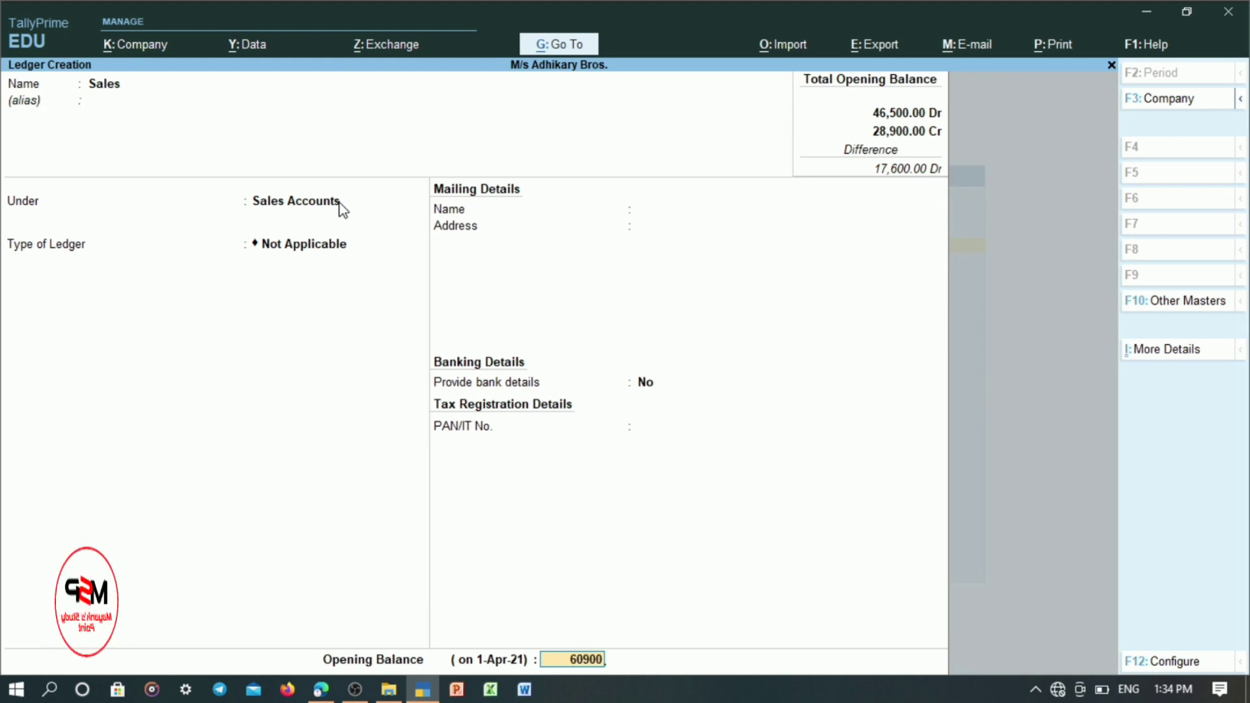
pyautogui.press('Return')
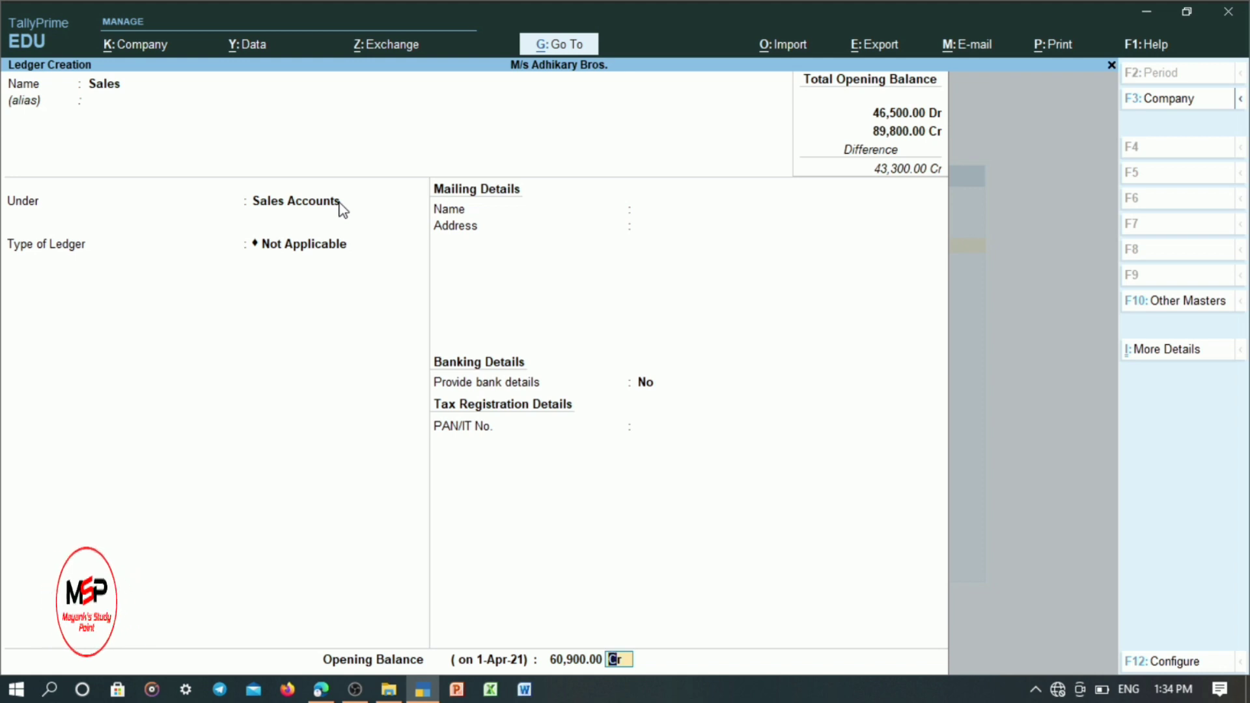
pyautogui.press('Return')
pyautogui.press('Return')
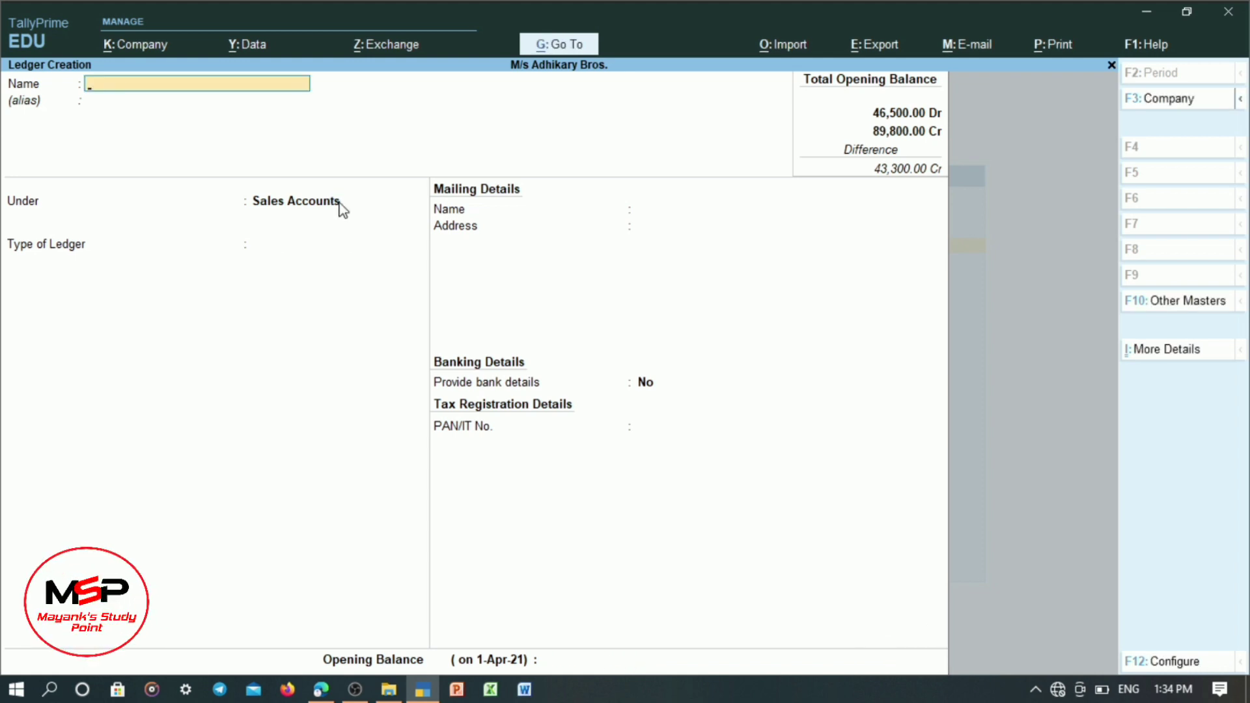
# - Name the next new ledger Return Outward / Purchase Return, without an alias, and place it under the Purchase Accounts group
pyautogui.write('Re')
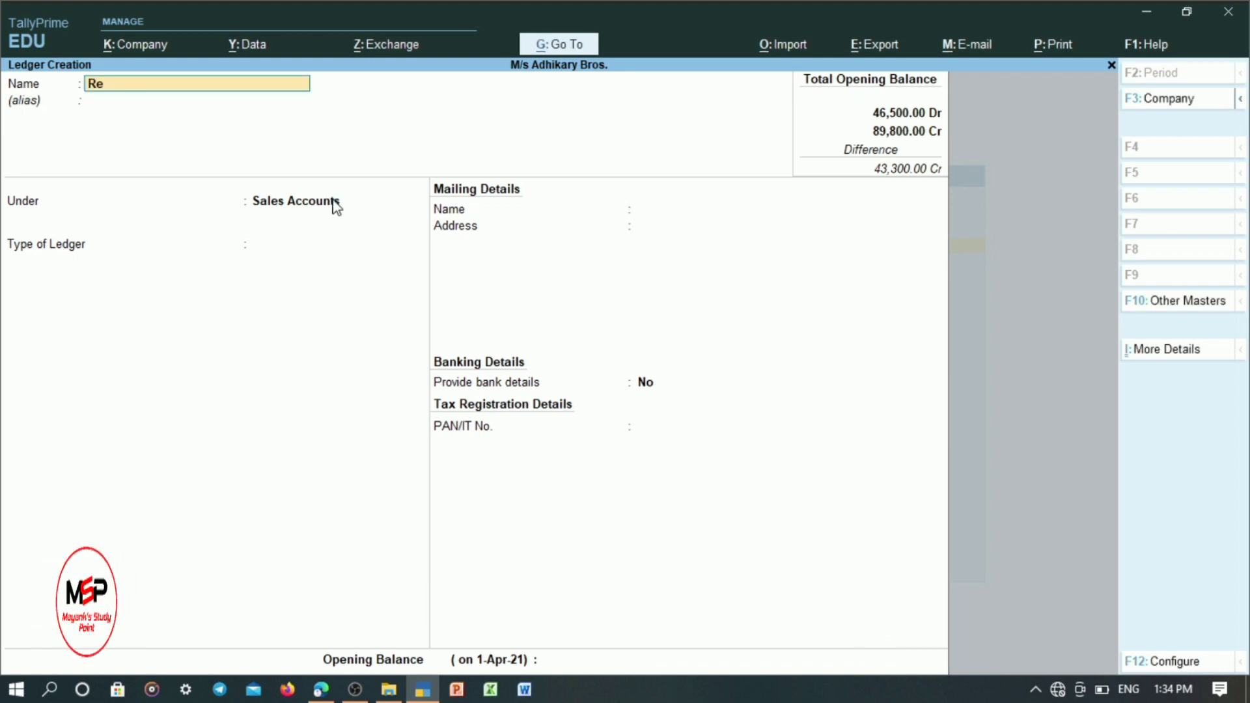
pyautogui.write('turn Ou')
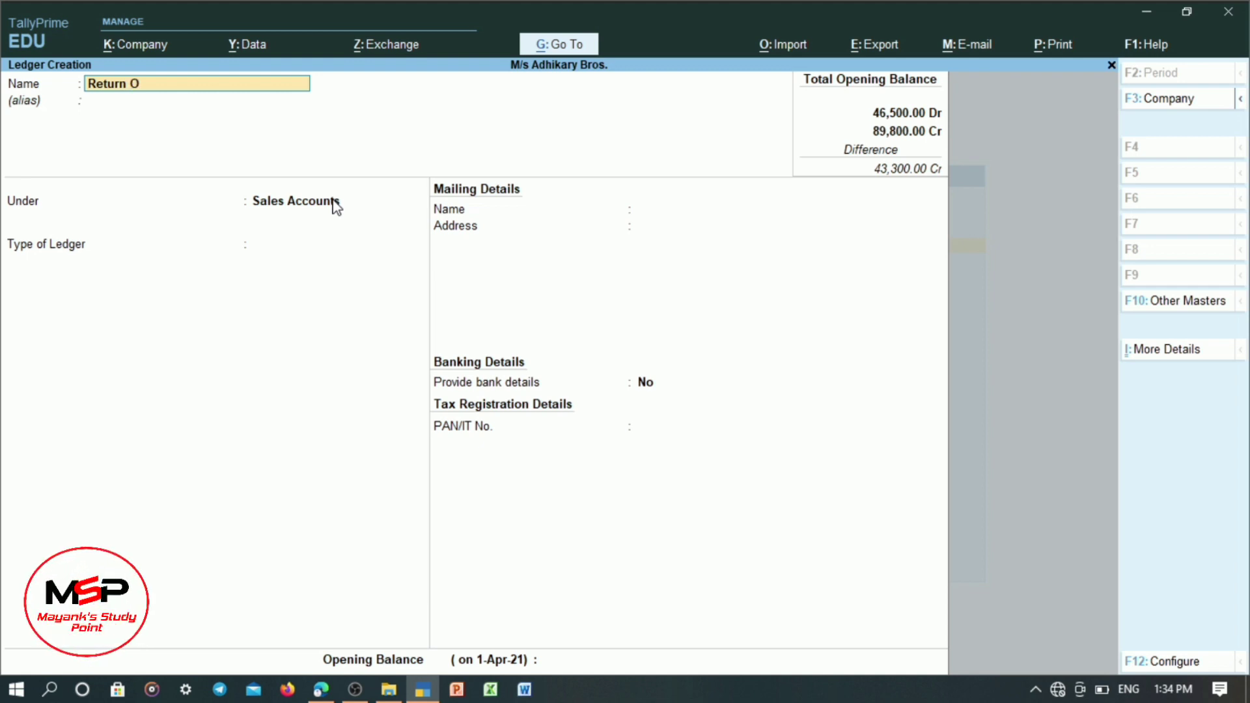
pyautogui.write('wa')
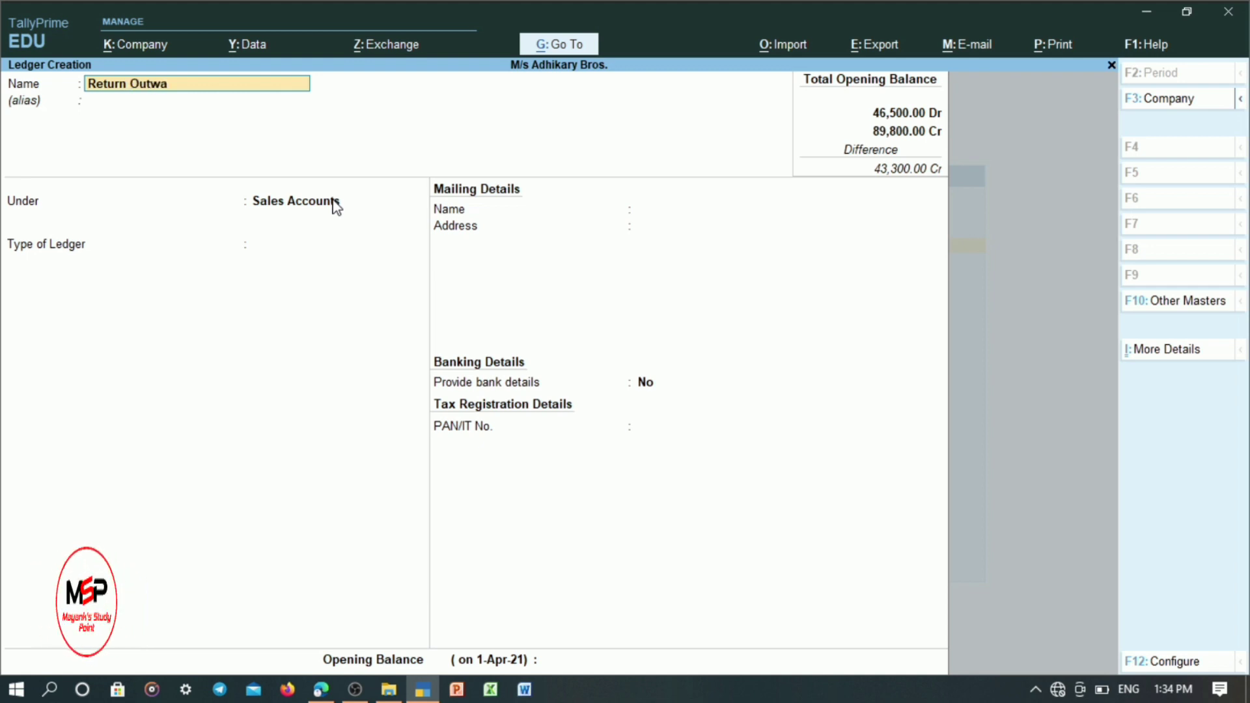
pyautogui.write('rd\\')
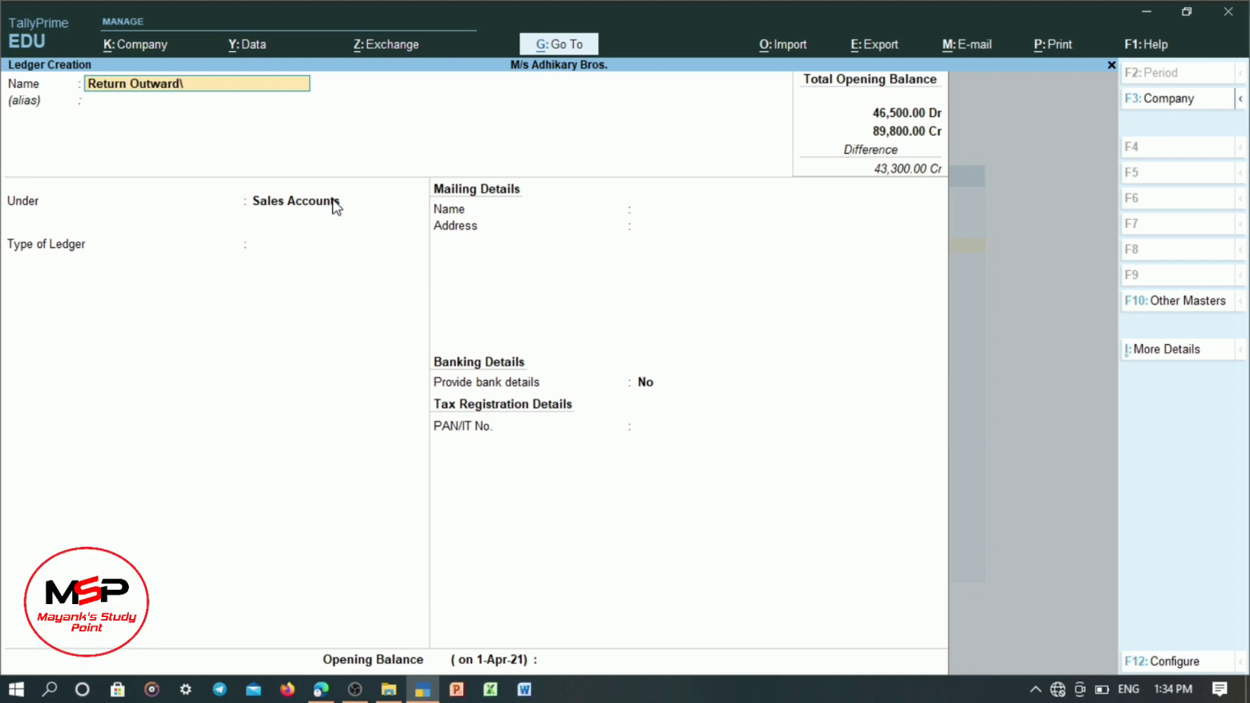
pyautogui.press('BackSpace')
pyautogui.write('/ P')
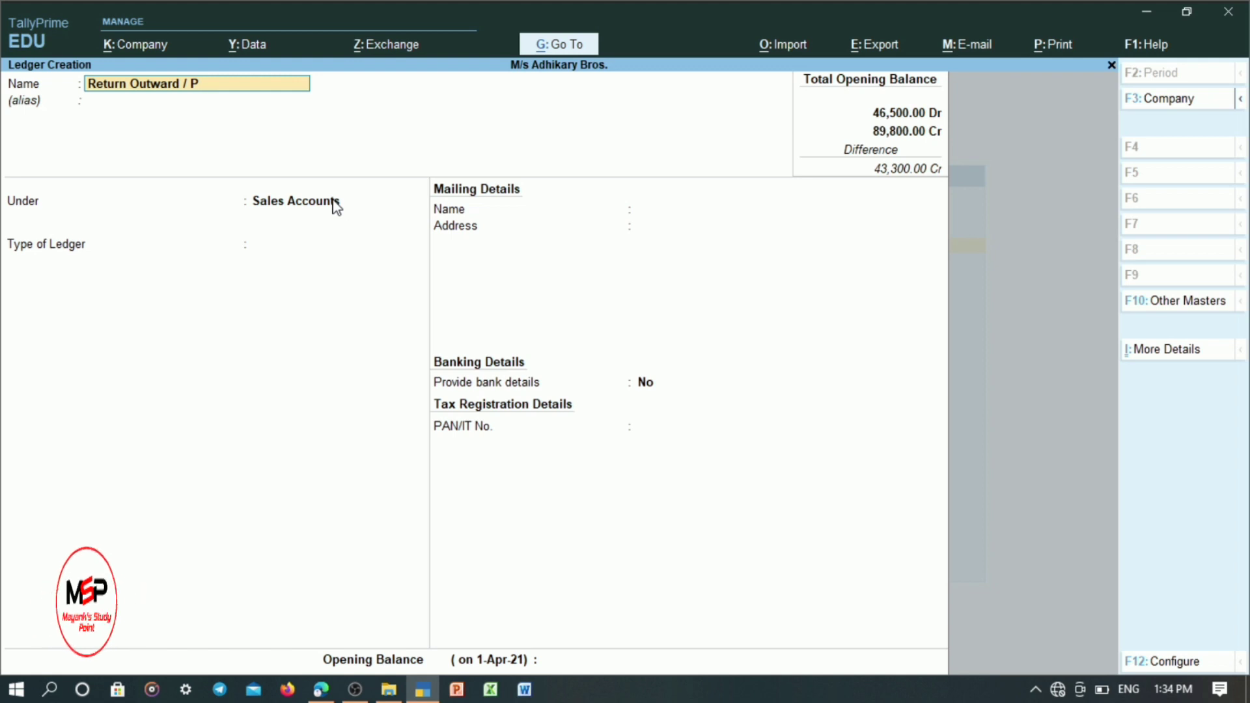
pyautogui.write('urchase Retur')
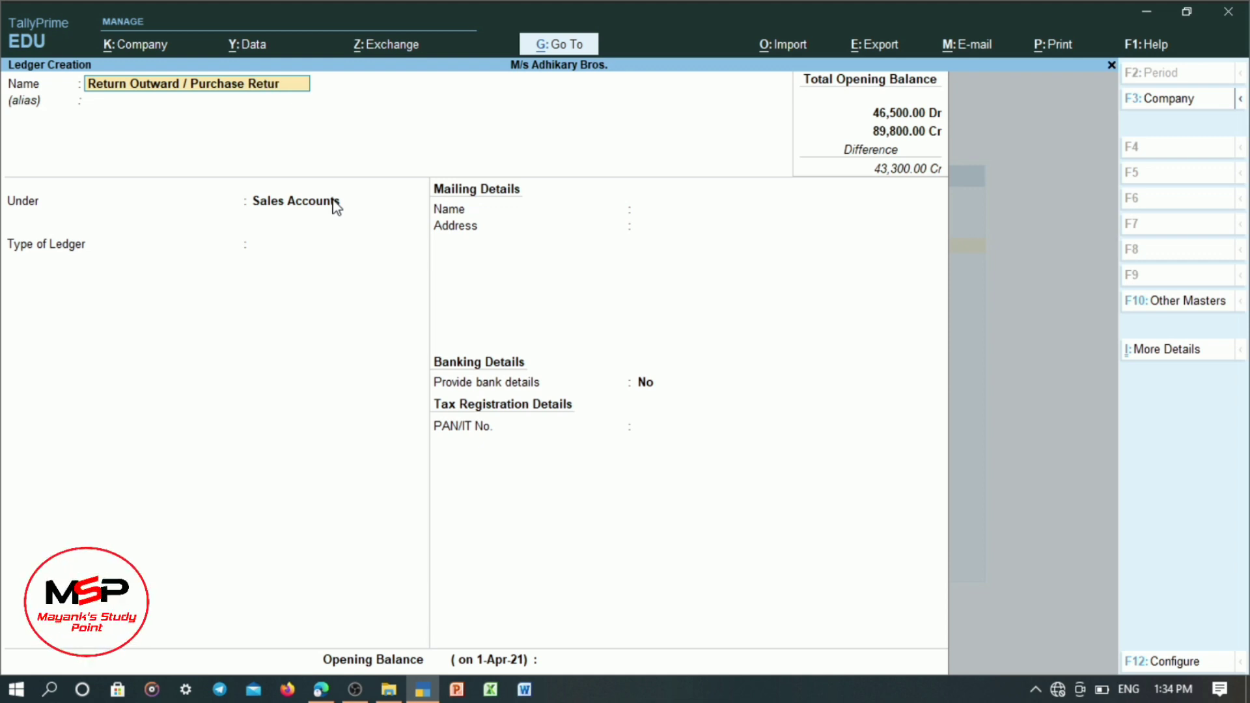
pyautogui.write('n')
pyautogui.press('Return')
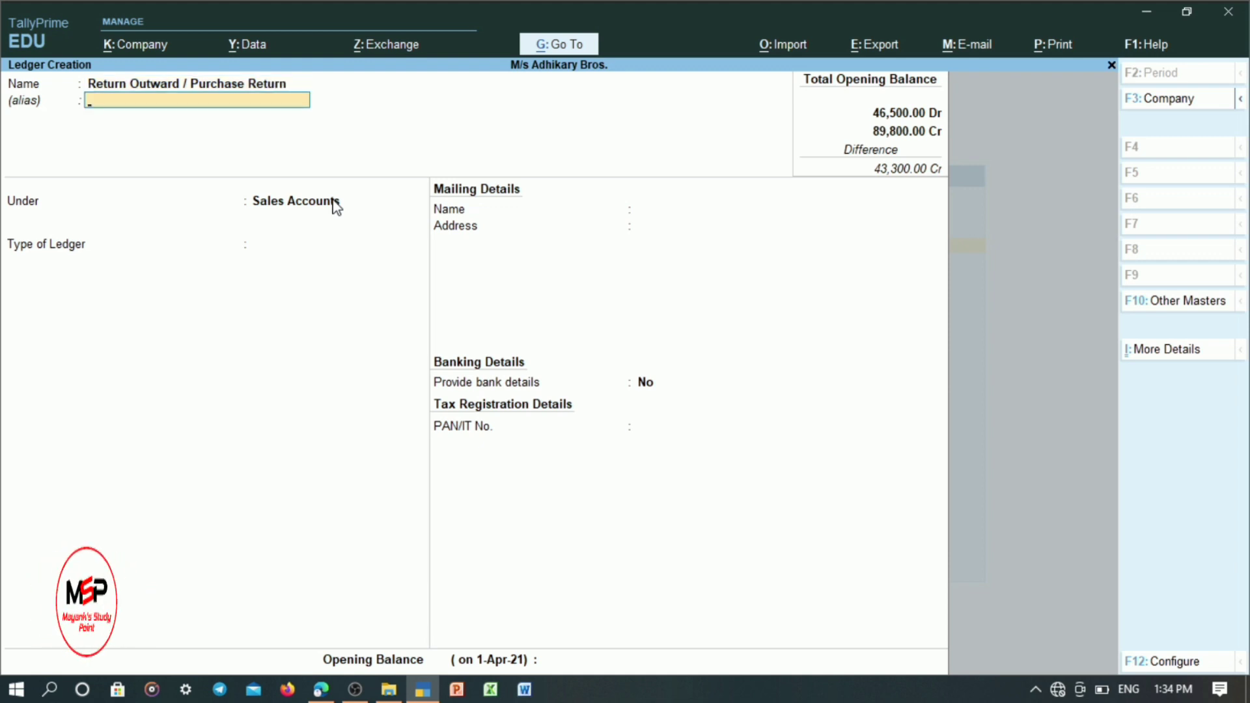
pyautogui.press('Return')
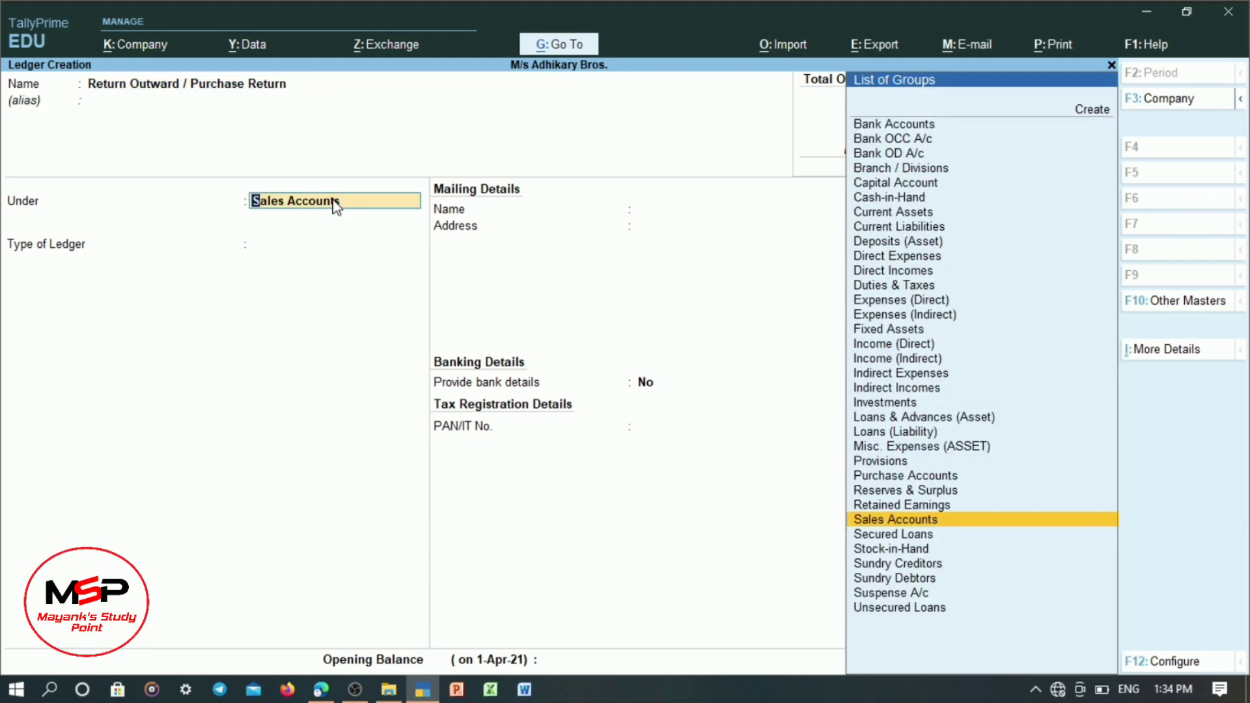
pyautogui.write('Pur')
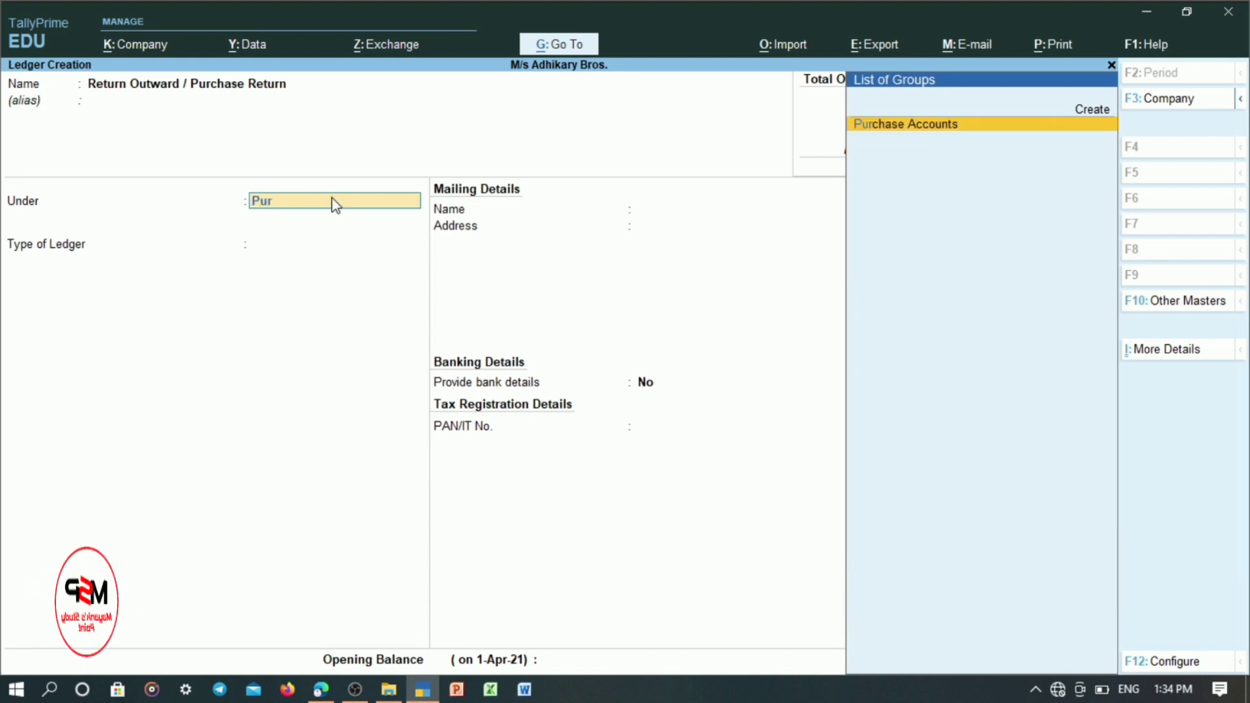
pyautogui.press('Return')
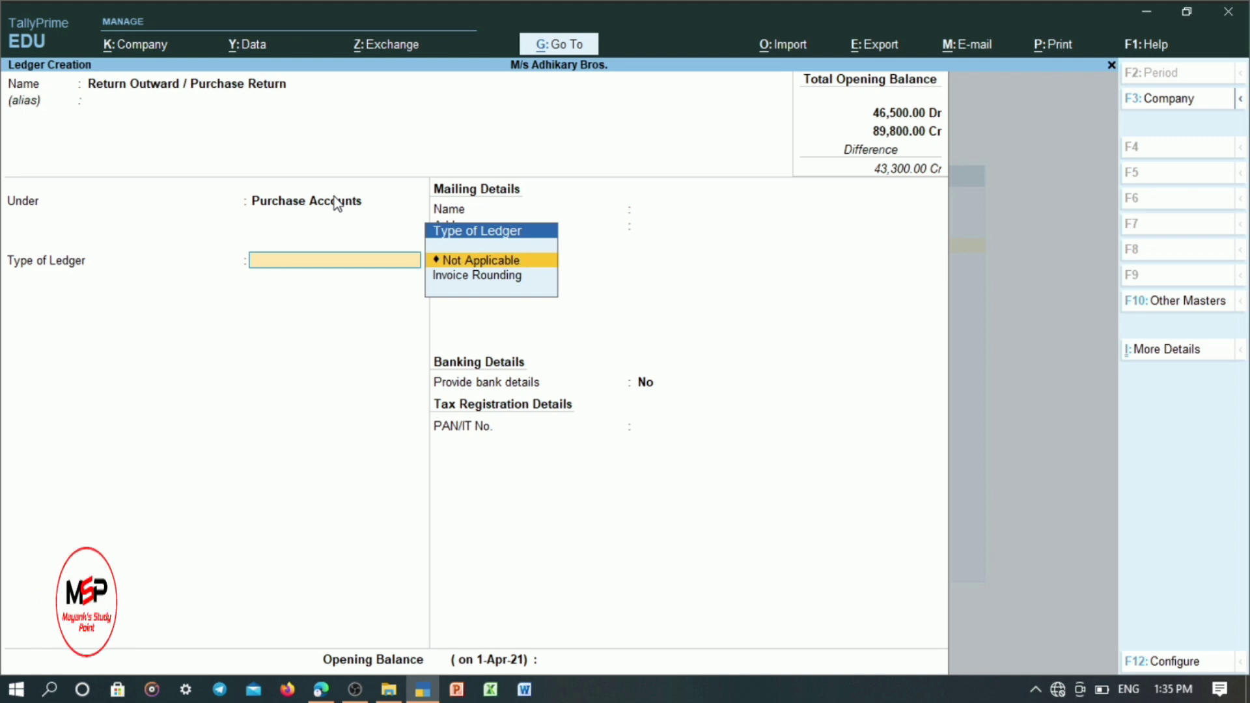
# - Keep the return ledger's type as Not Applicable, set its opening balance to 9,600 on the Cr side and save it
pyautogui.press('Return')
pyautogui.press('Return')
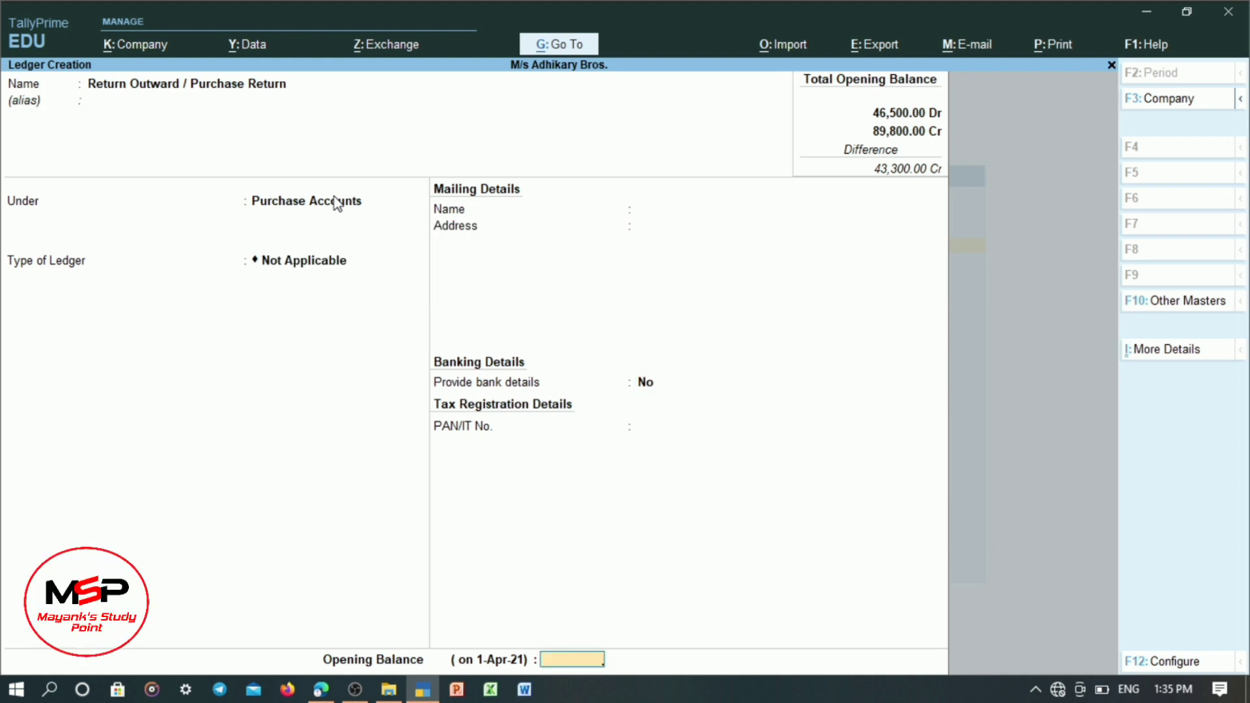
pyautogui.write('9600')
pyautogui.press('Return')
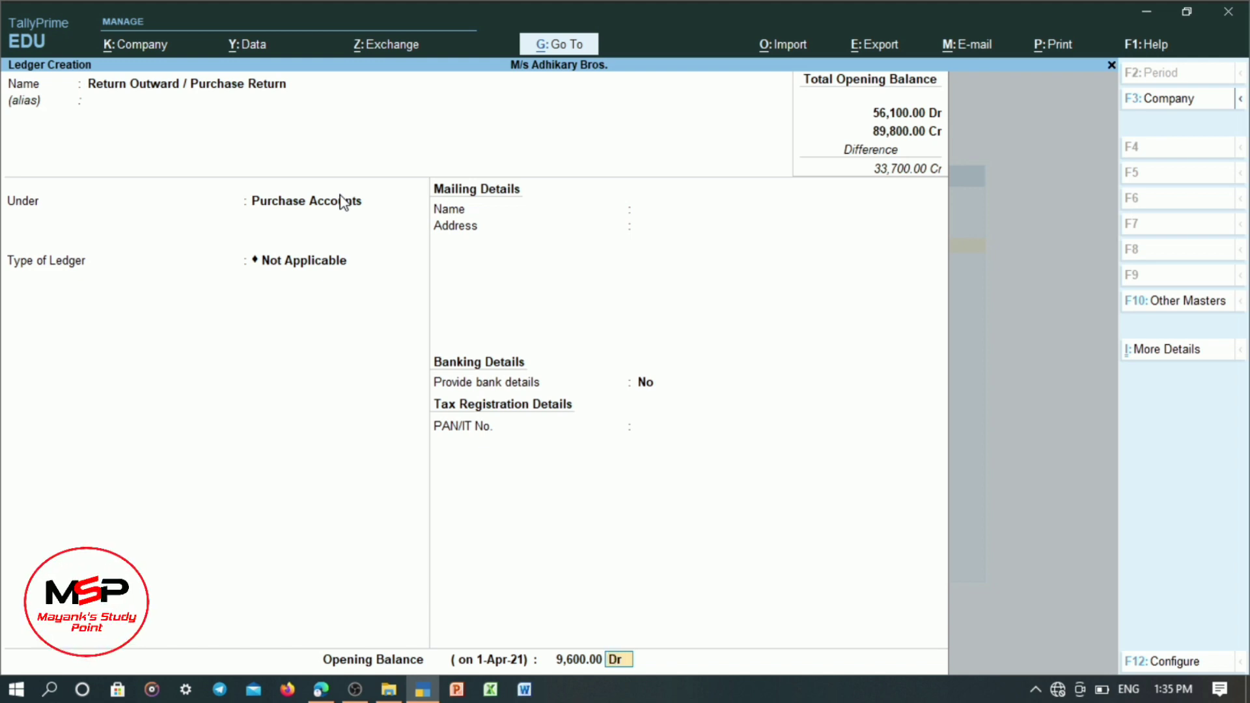
pyautogui.write('c')
pyautogui.press('Return')
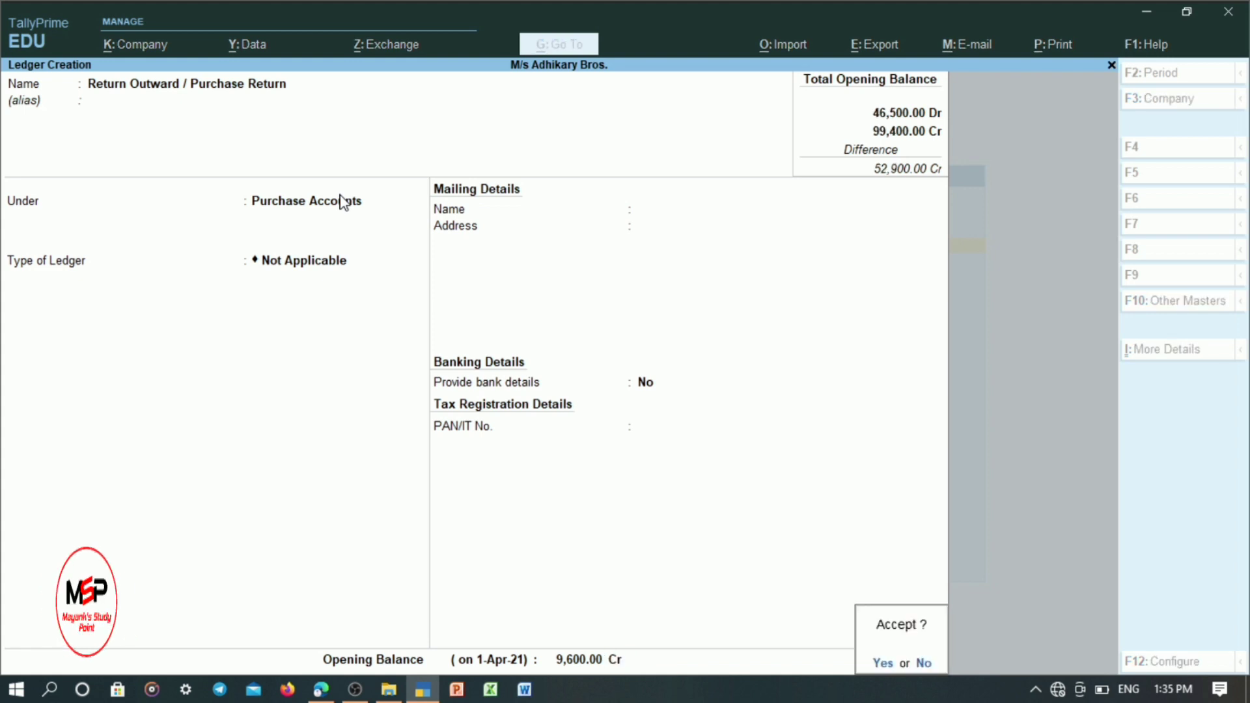
pyautogui.press('Return')
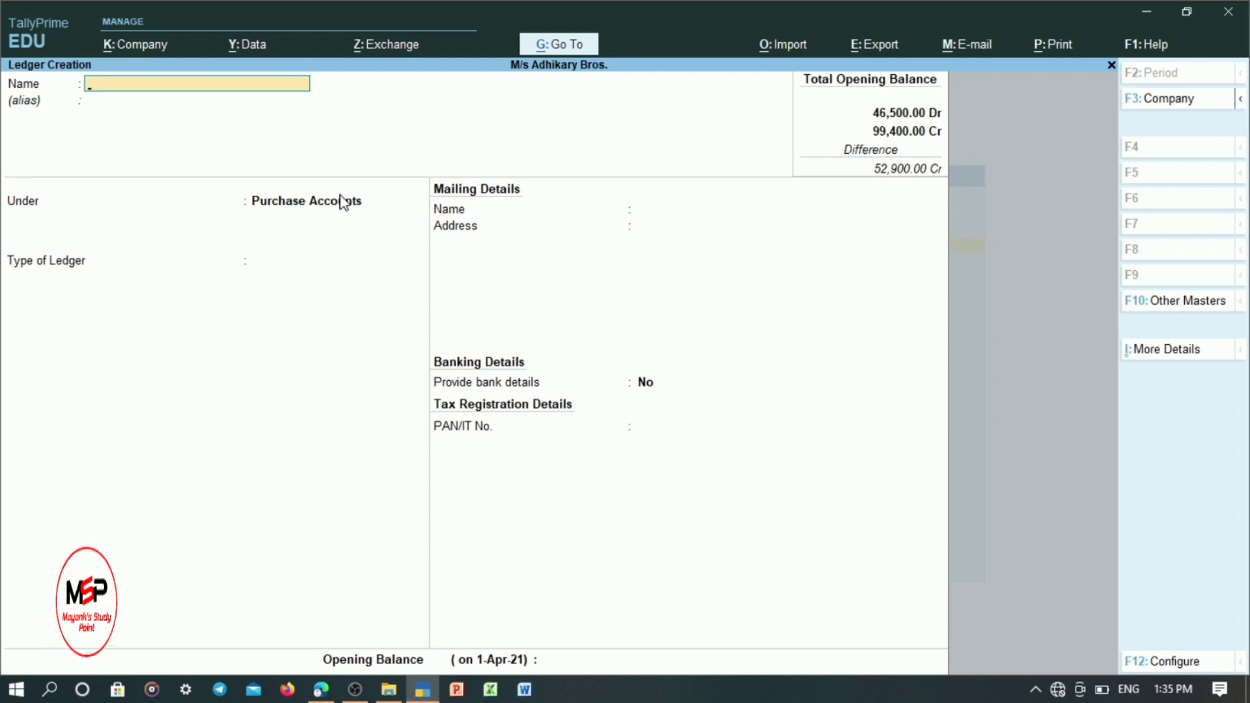
# - Name the next new ledger Carriage Inward, without an alias, and place it under the Direct Expenses group
pyautogui.write('Carr')
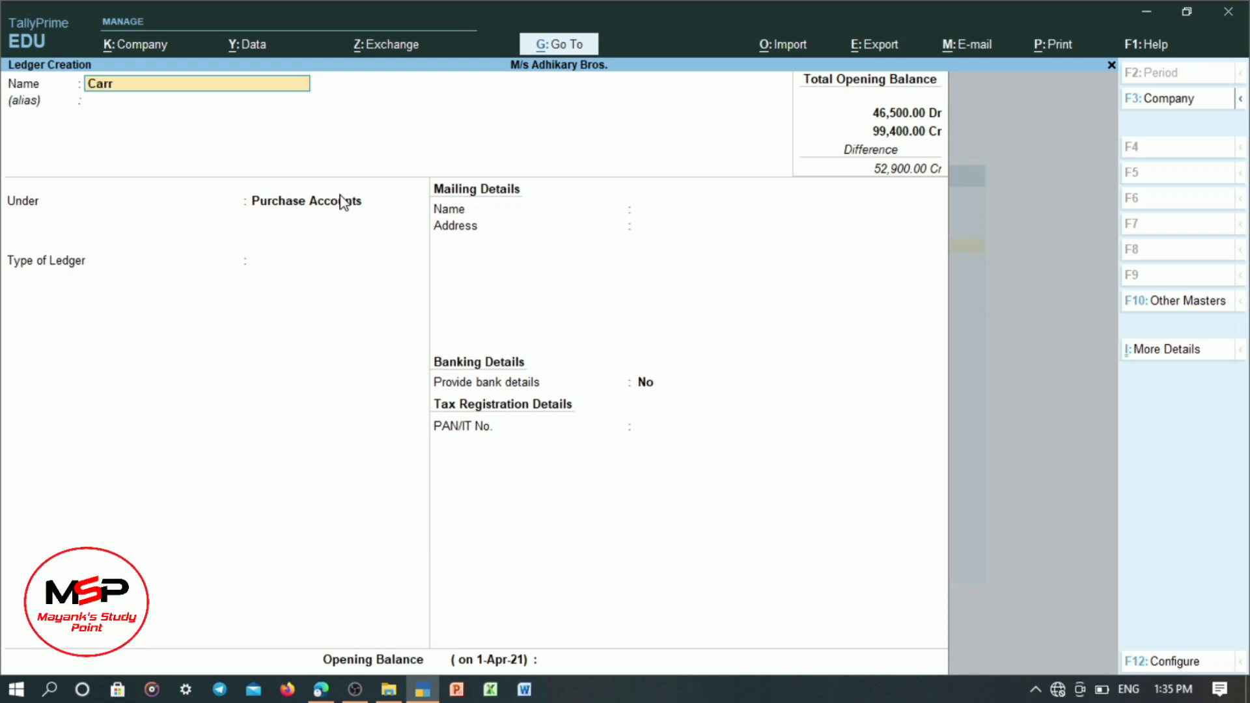
pyautogui.write('iage Inwar')
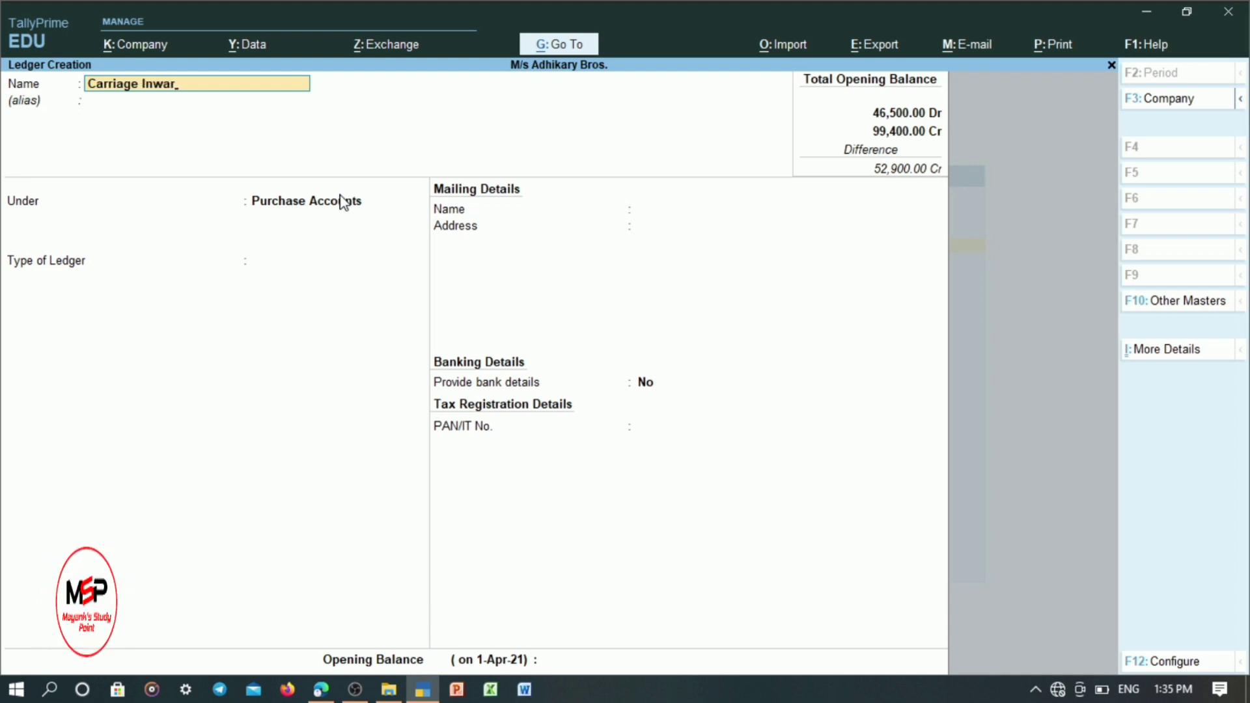
pyautogui.write('d')
pyautogui.press('Return')
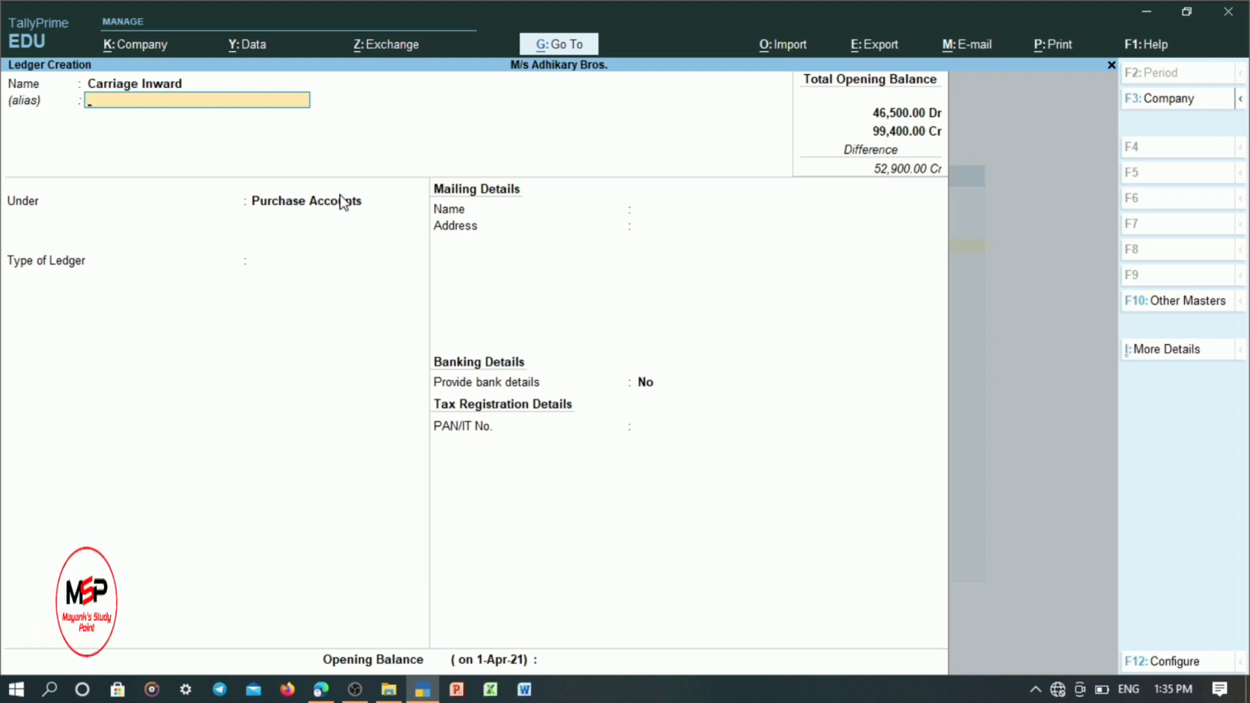
pyautogui.press('Return')
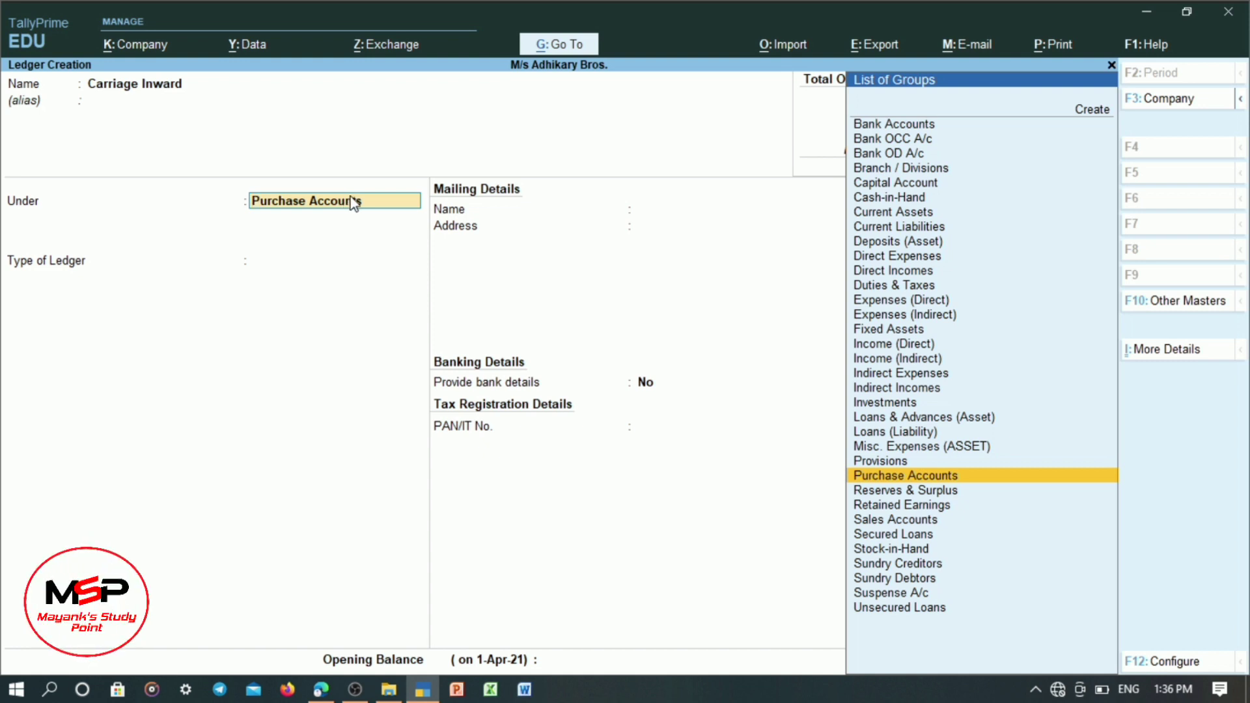
pyautogui.write('D')
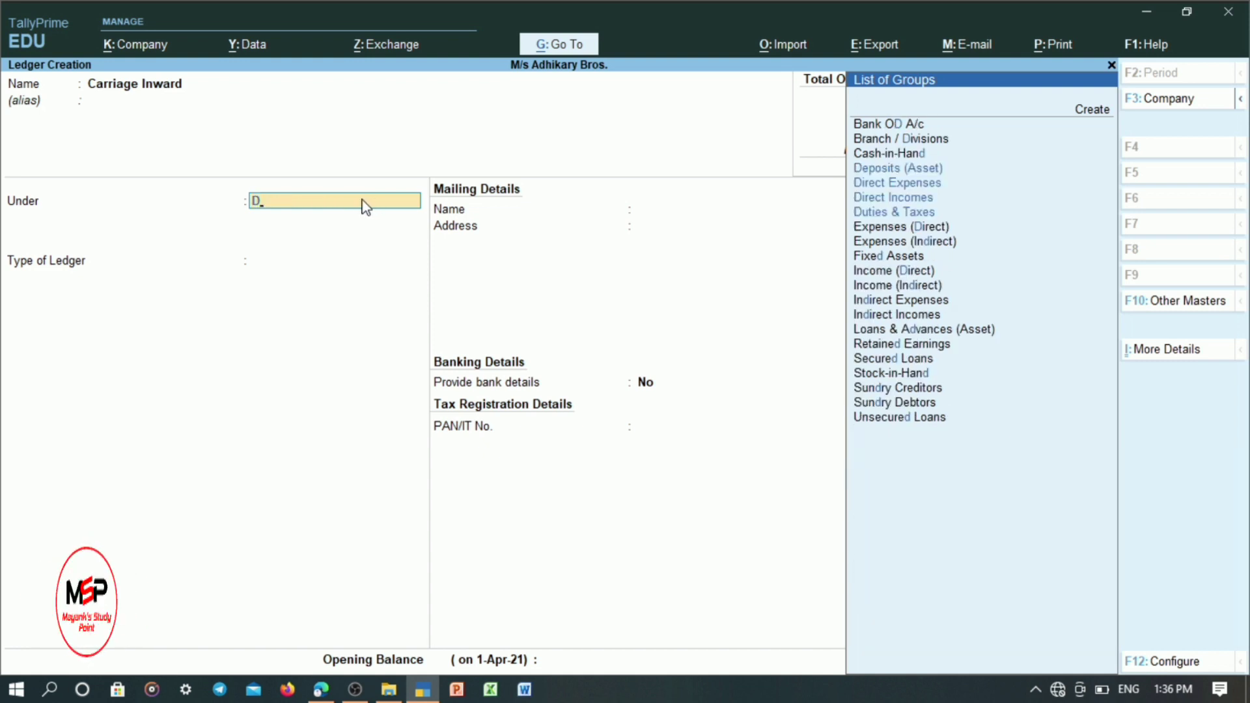
pyautogui.press('Return')
pyautogui.press('Down')
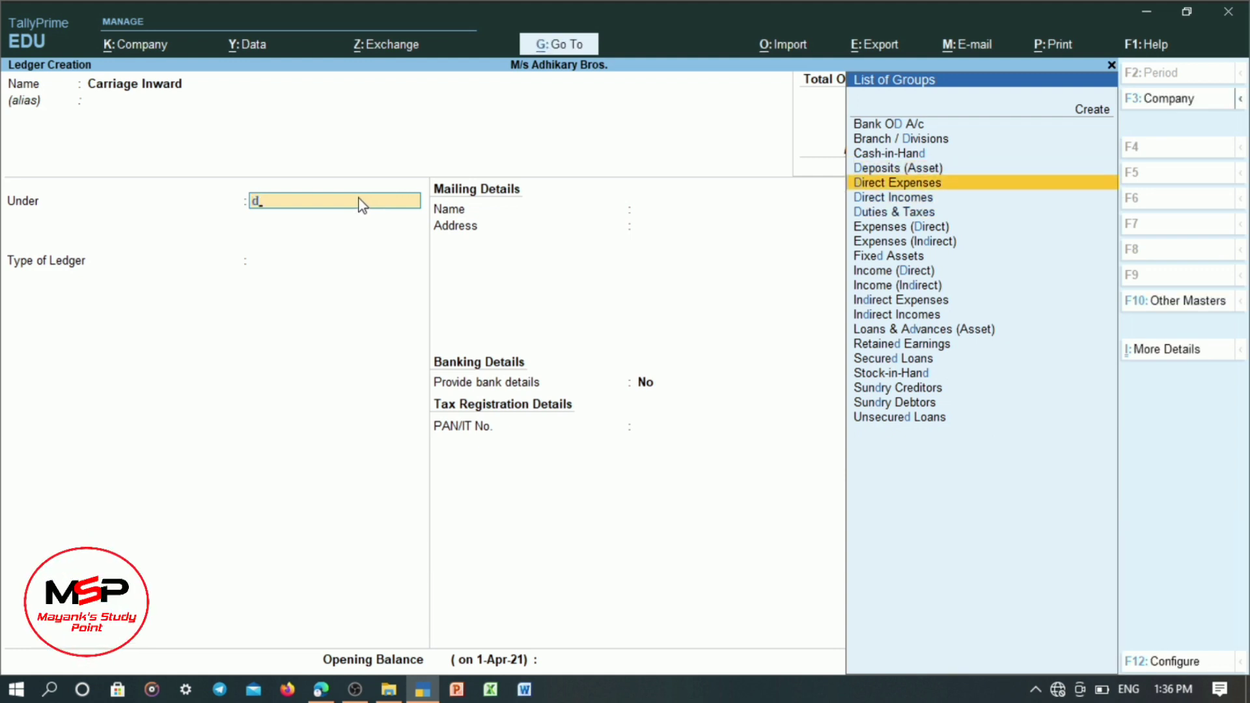
pyautogui.press('Return')
# - Keep the Carriage Inward ledger's type as Not Applicable without bank details, set its opening balance to 2,500 Dr and save it
pyautogui.press('Return')
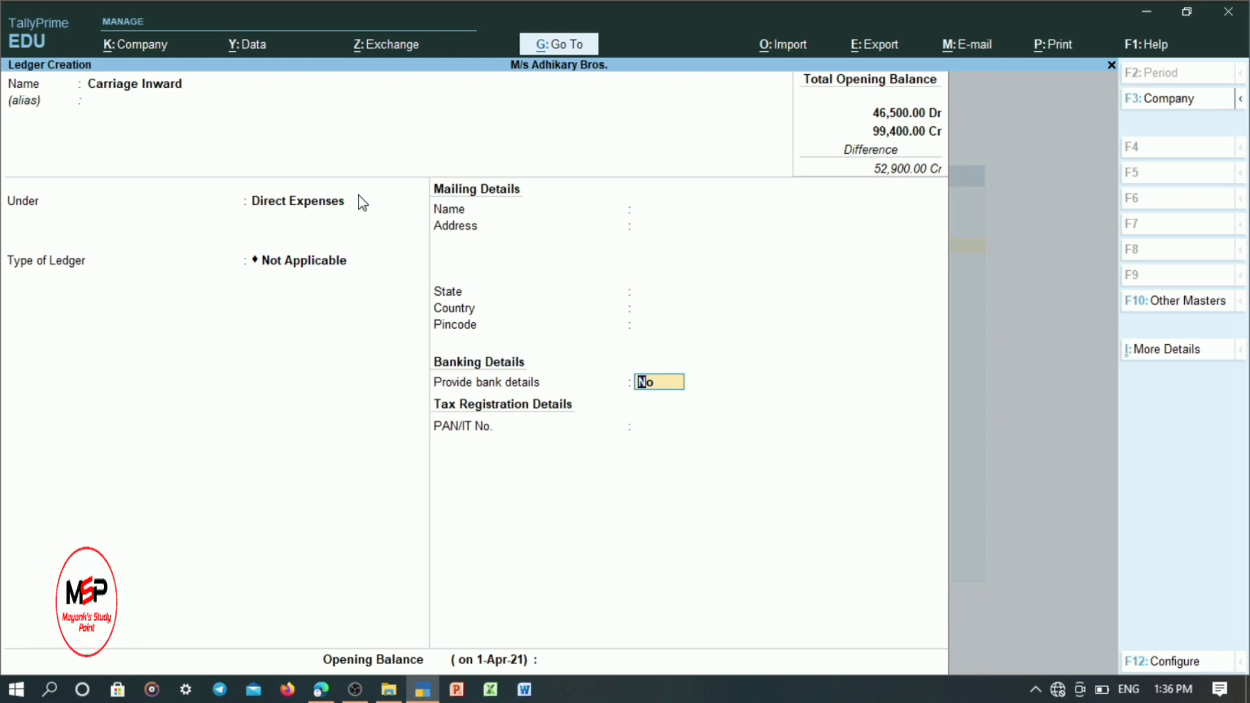
pyautogui.press('Return')
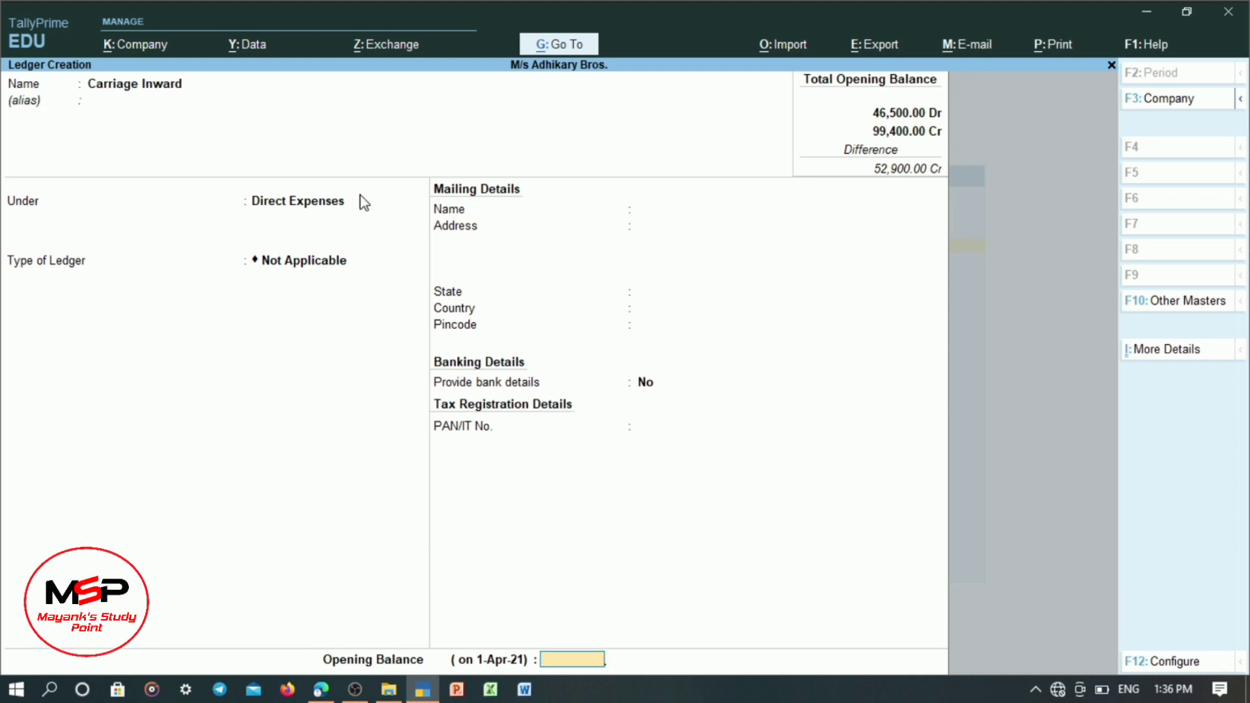
pyautogui.write('2500')
pyautogui.press('Return')
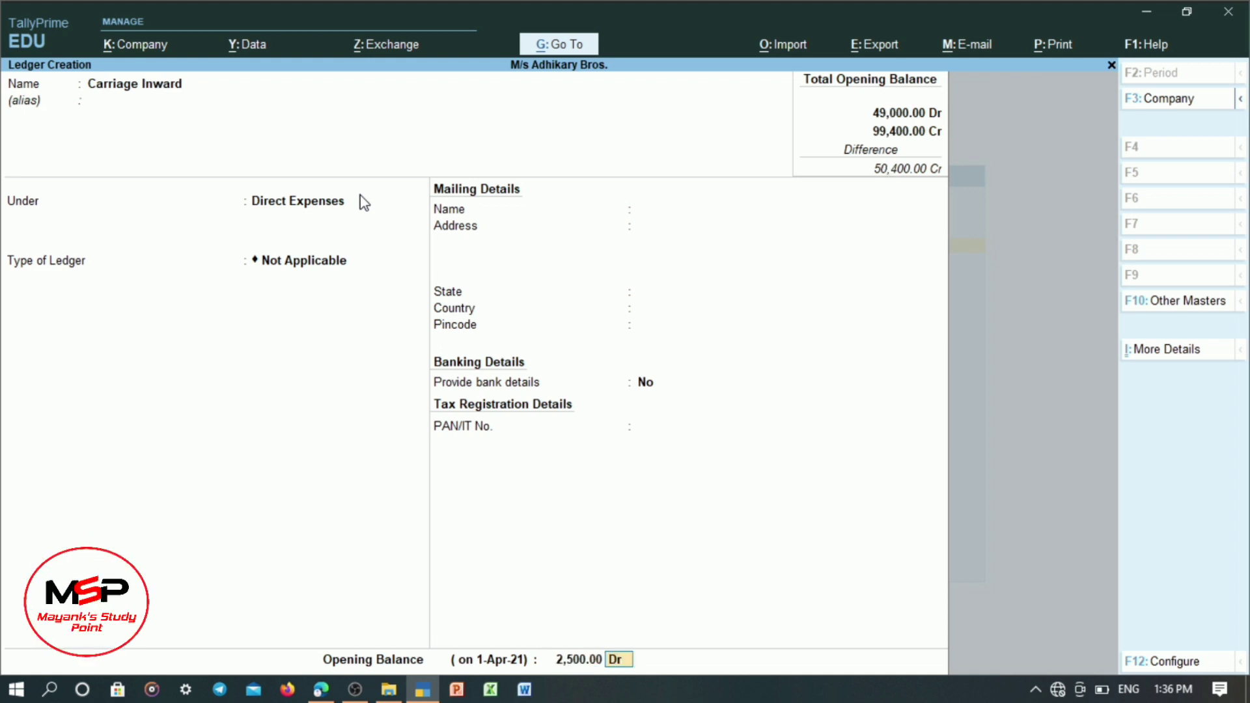
pyautogui.press('Return')
pyautogui.press('Return')
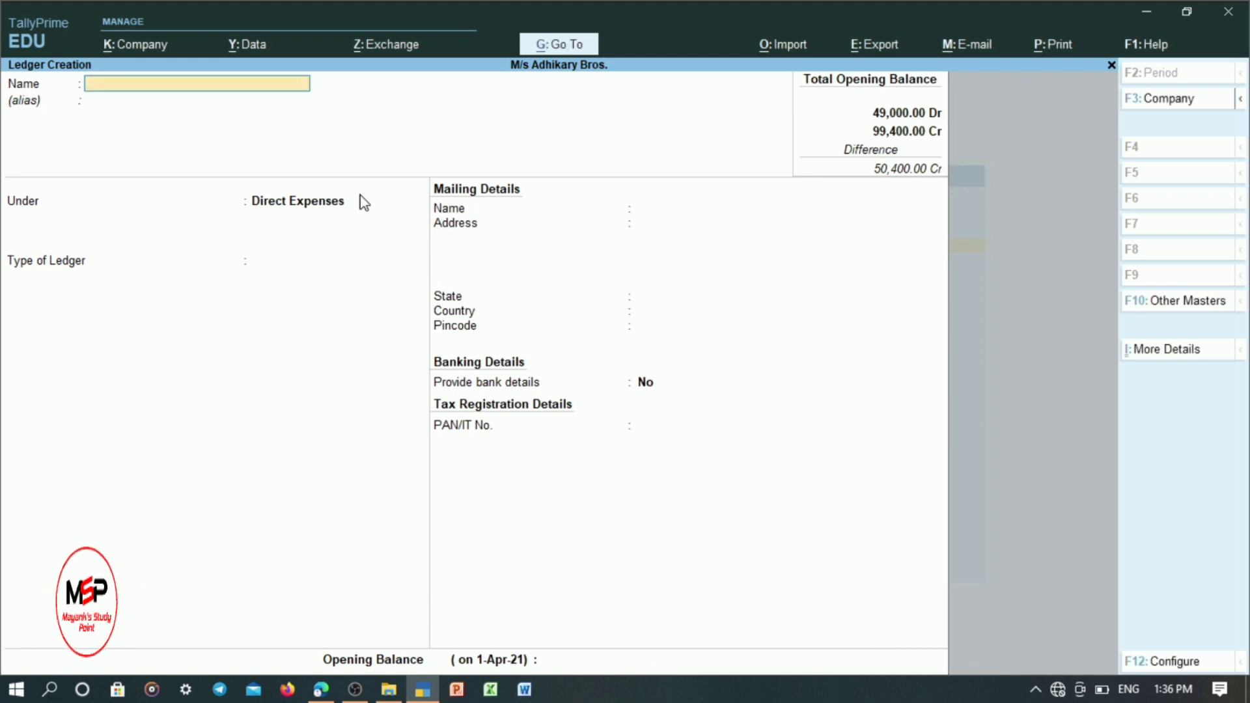
# - Name the next new ledger Discount Received, without an alias, and place it under the Indirect Incomes group
pyautogui.write('Discount')
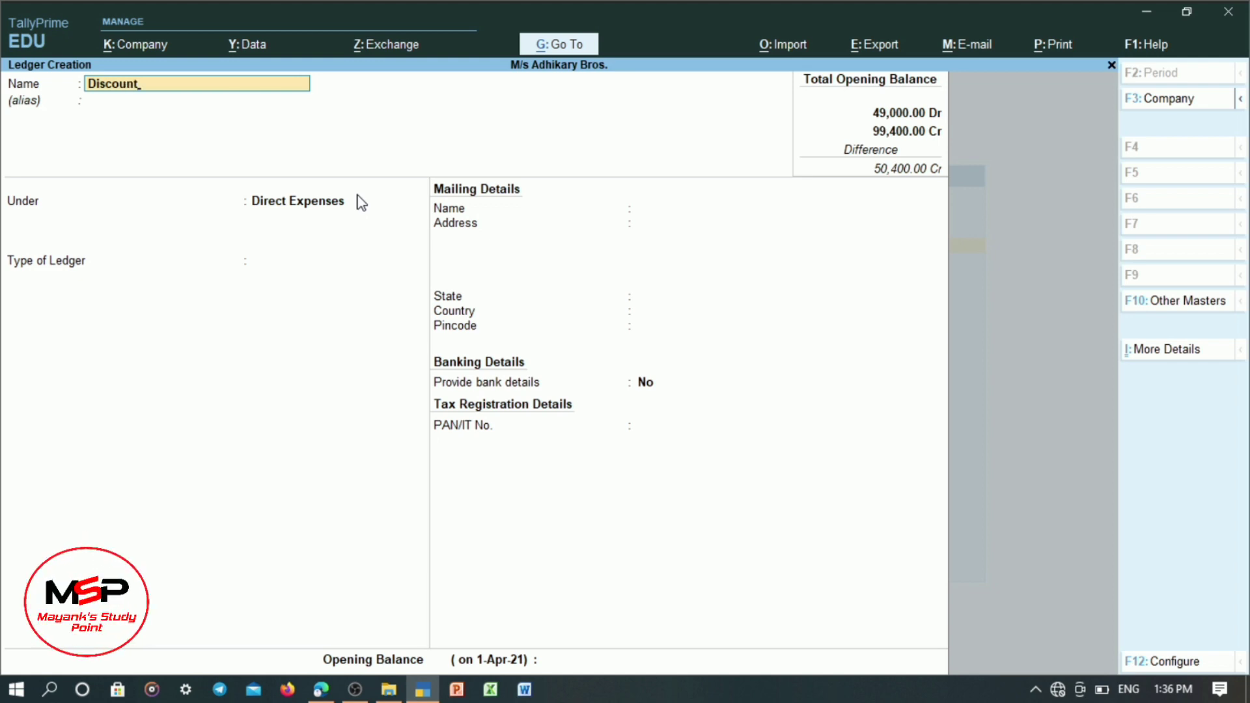
pyautogui.write(' Re')
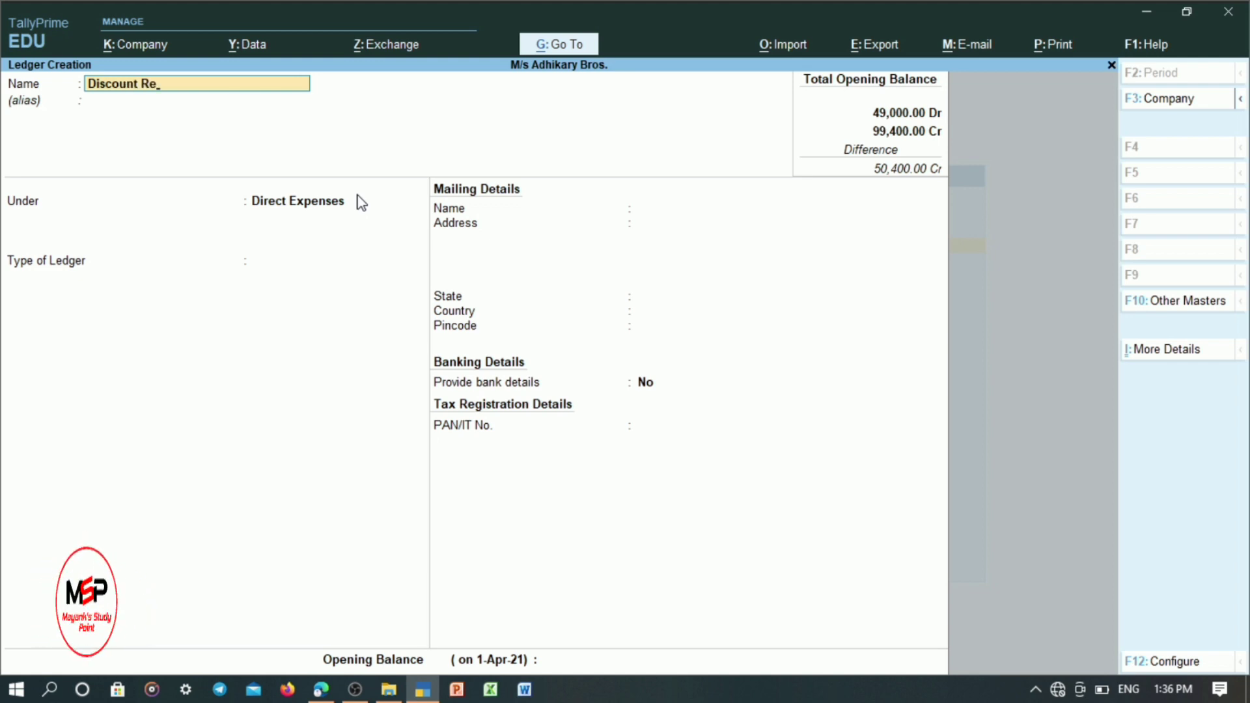
pyautogui.write('ceived')
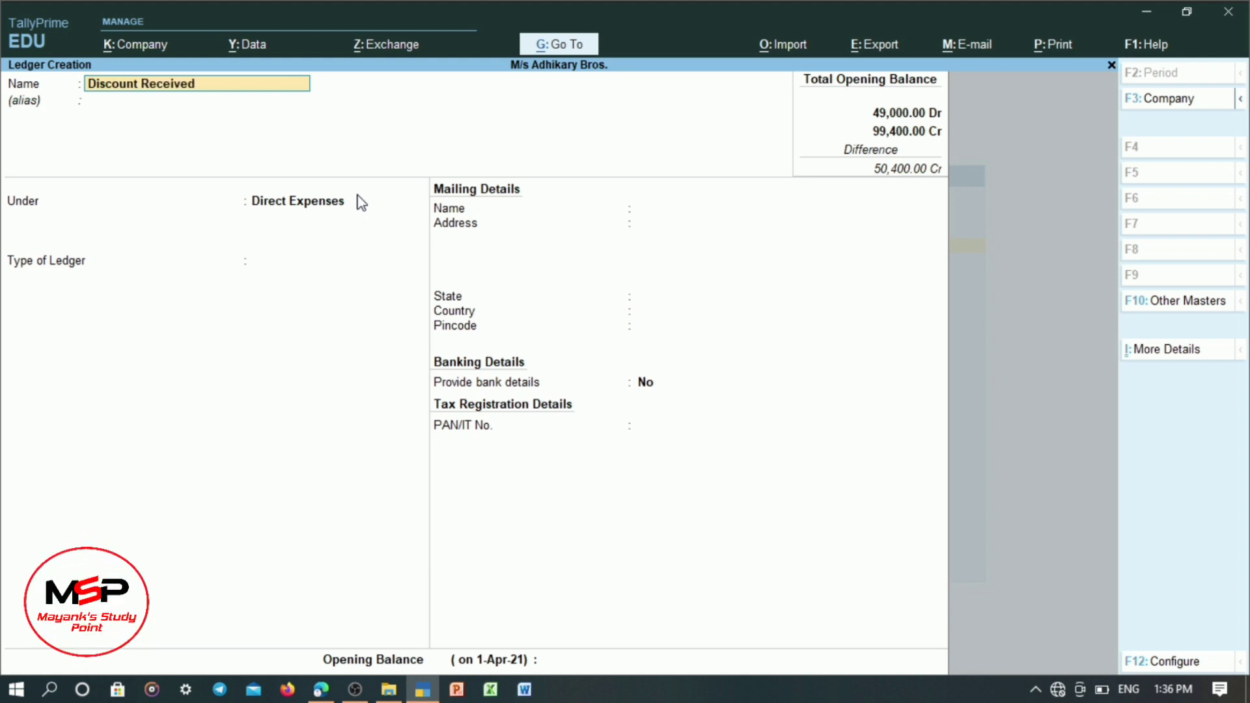
pyautogui.press('Return')
pyautogui.press('Return')
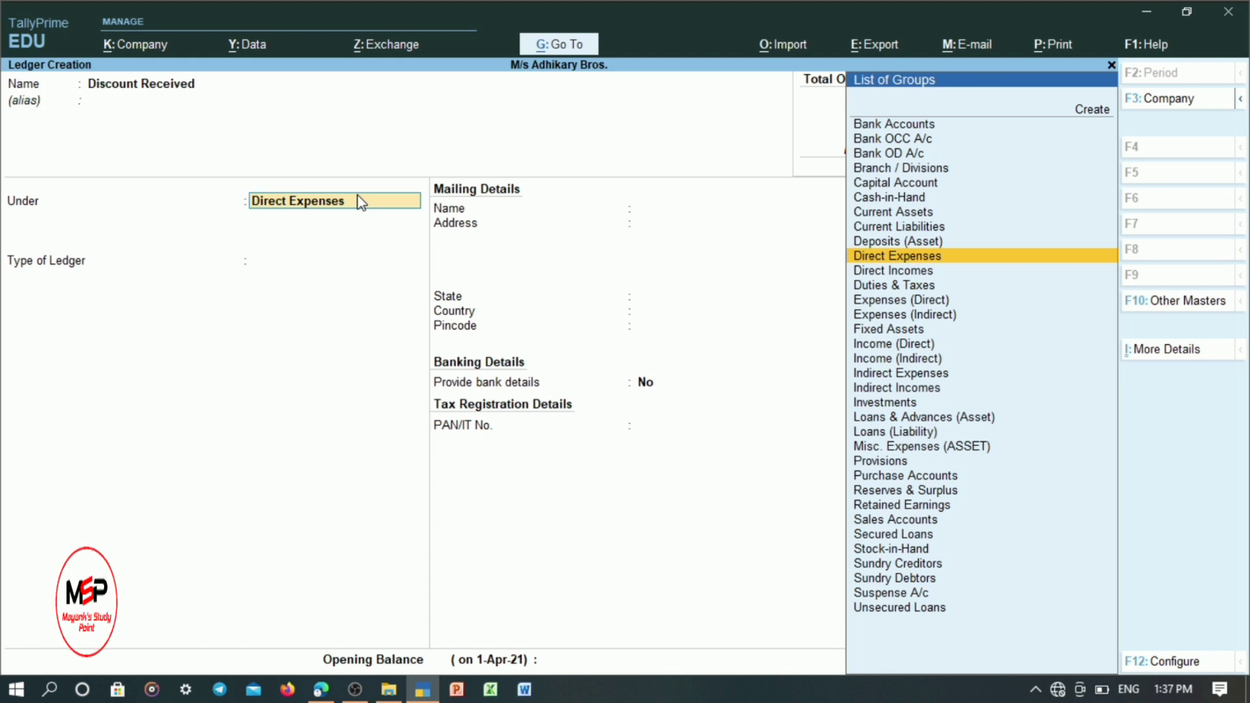
pyautogui.press('BackSpace')
pyautogui.press('Down')
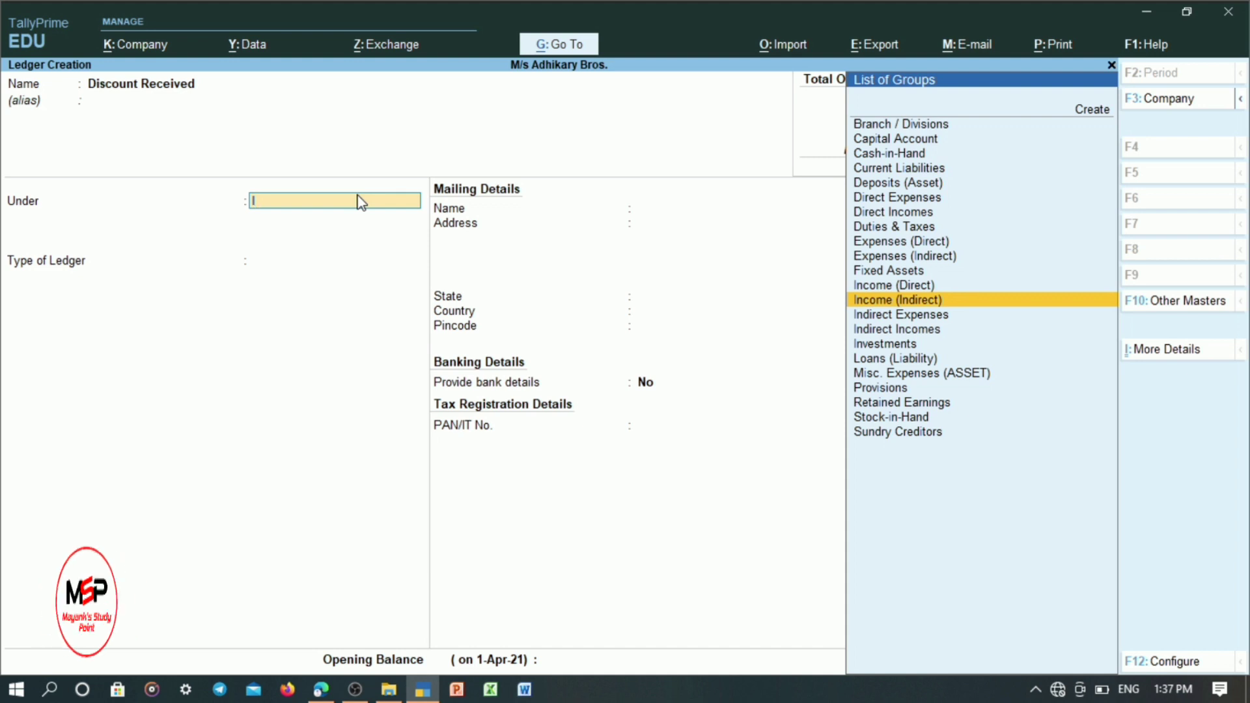
pyautogui.press('Down')
pyautogui.press('Down')
pyautogui.press('Return')
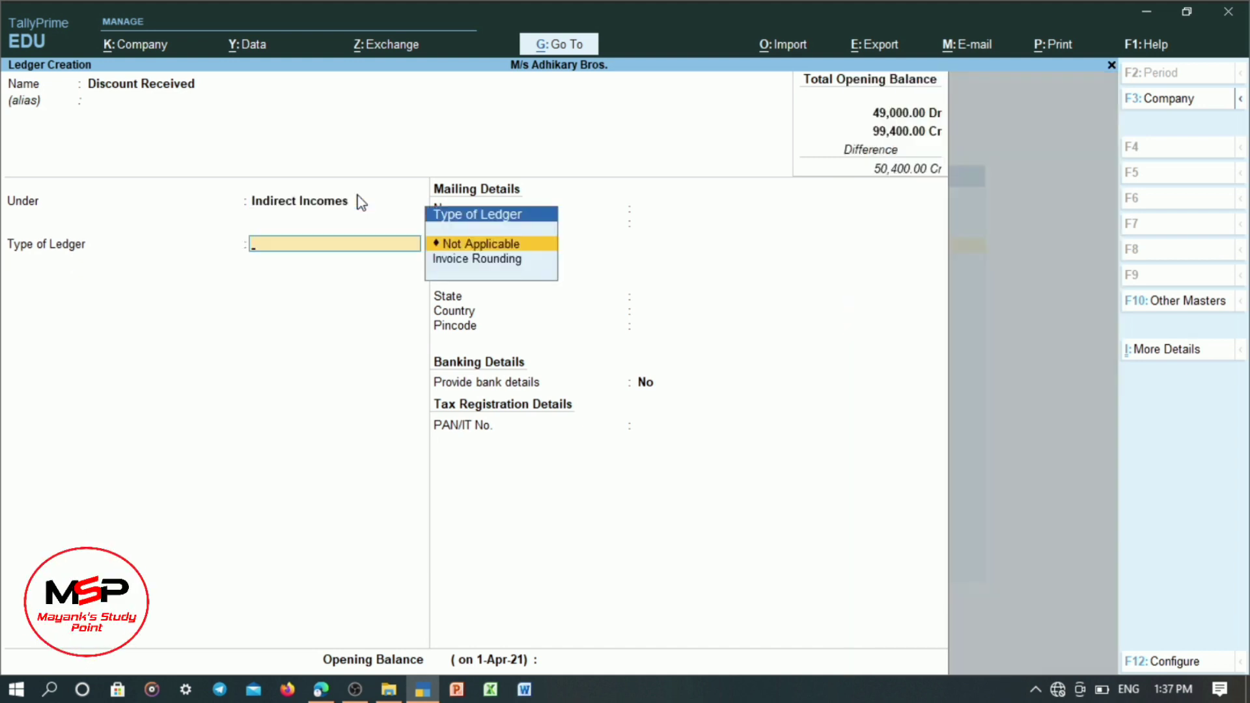
# - Keep the Discount Received ledger's type as Not Applicable, enter an opening balance of 16,900 Cr and save the ledger
pyautogui.press('Return')
pyautogui.press('Return')
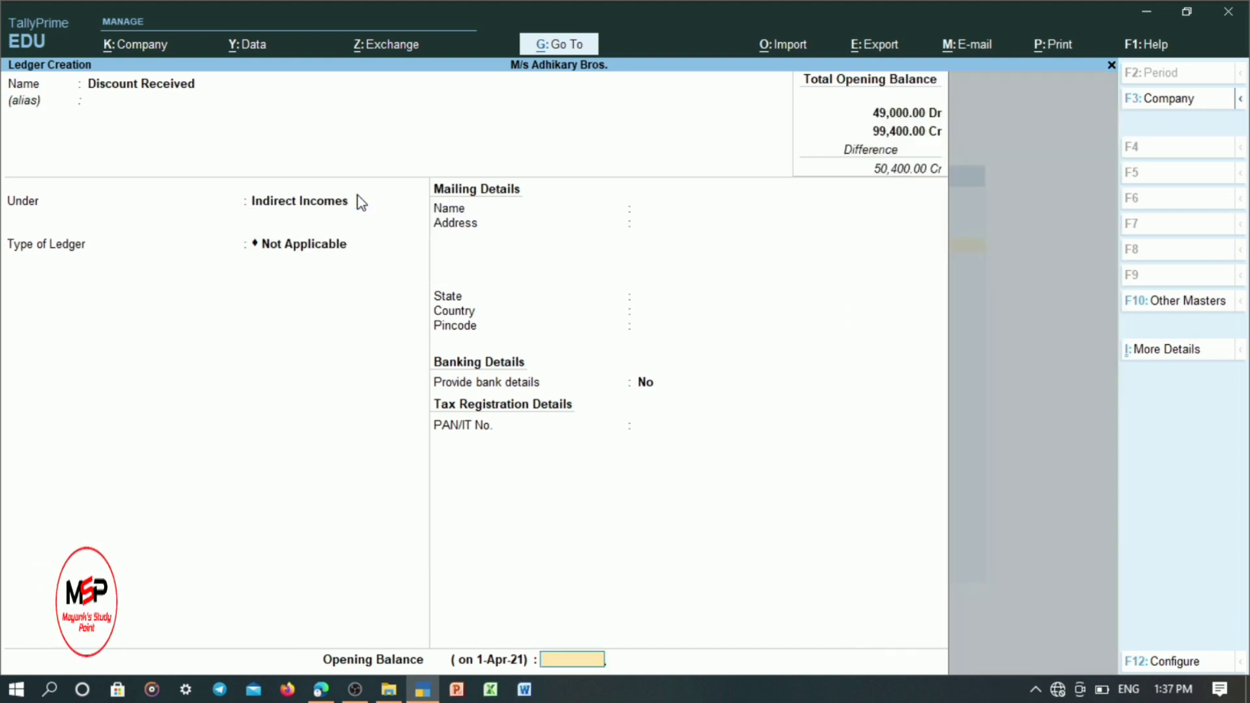
pyautogui.write('16900')
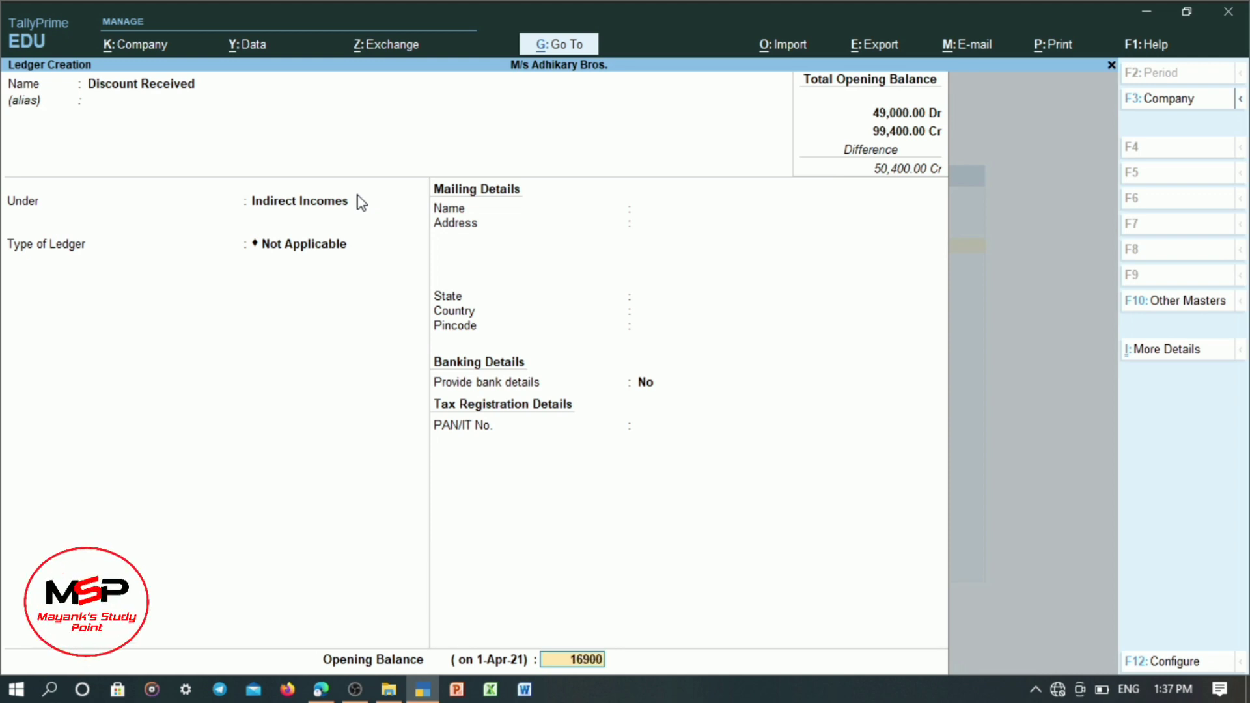
pyautogui.press('Return')
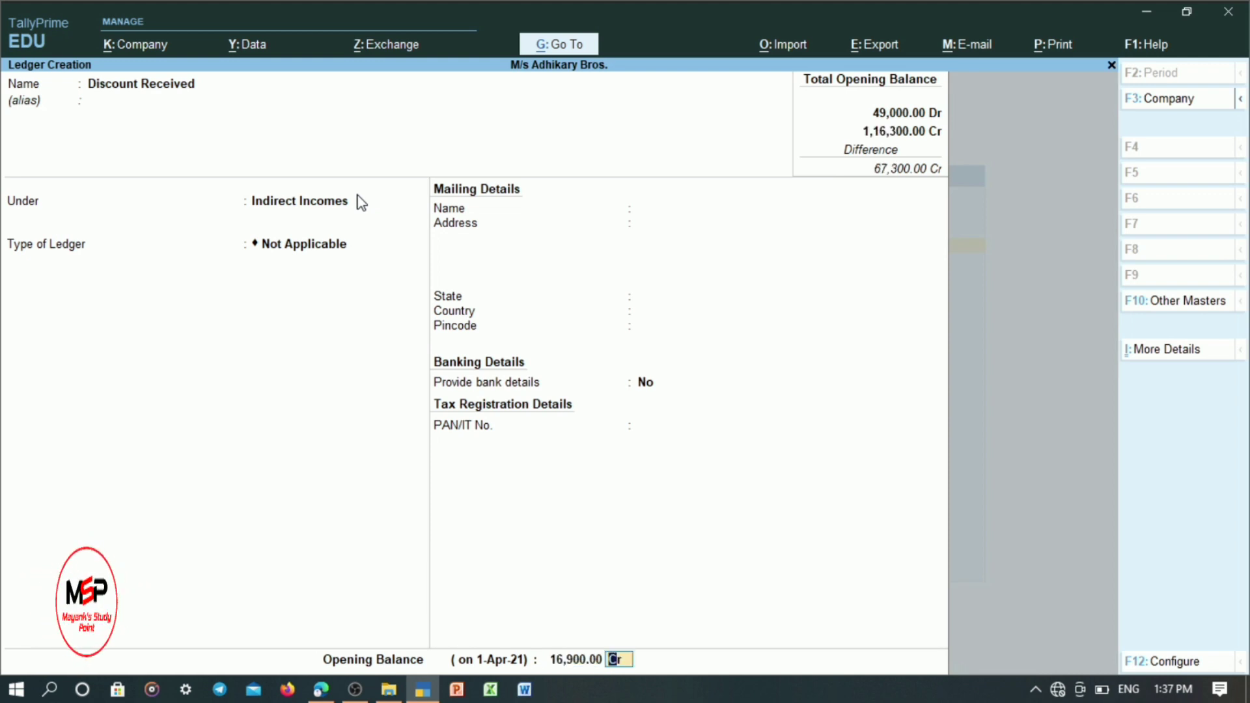
pyautogui.press('Return')
pyautogui.press('Return')
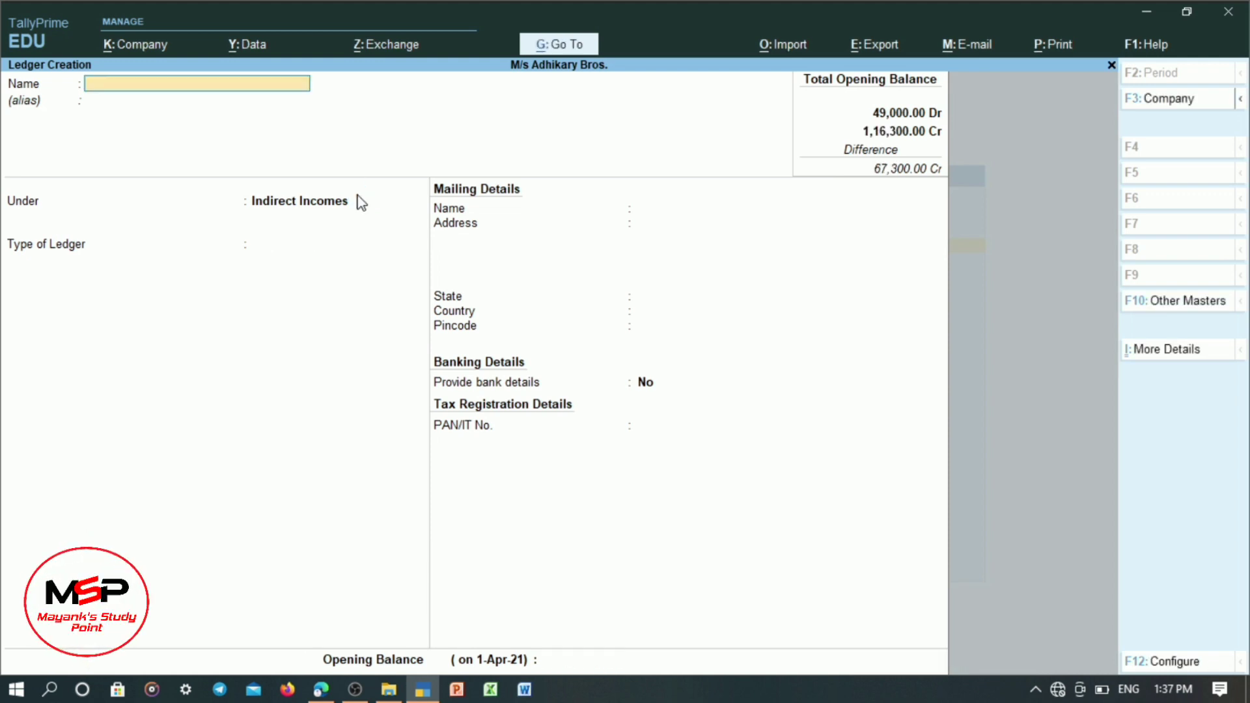
# - Name the next new ledger Return Inward, without an alias, and place it under the Sales Accounts group
pyautogui.write('Re')
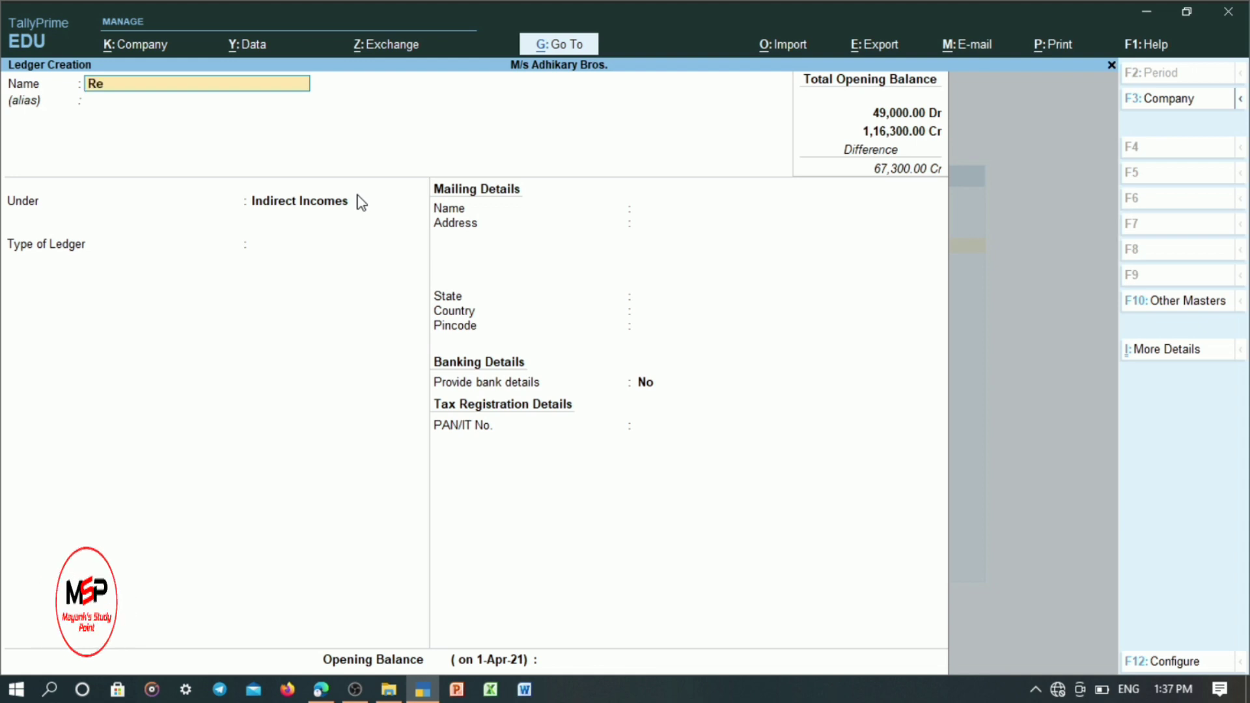
pyautogui.write('t')
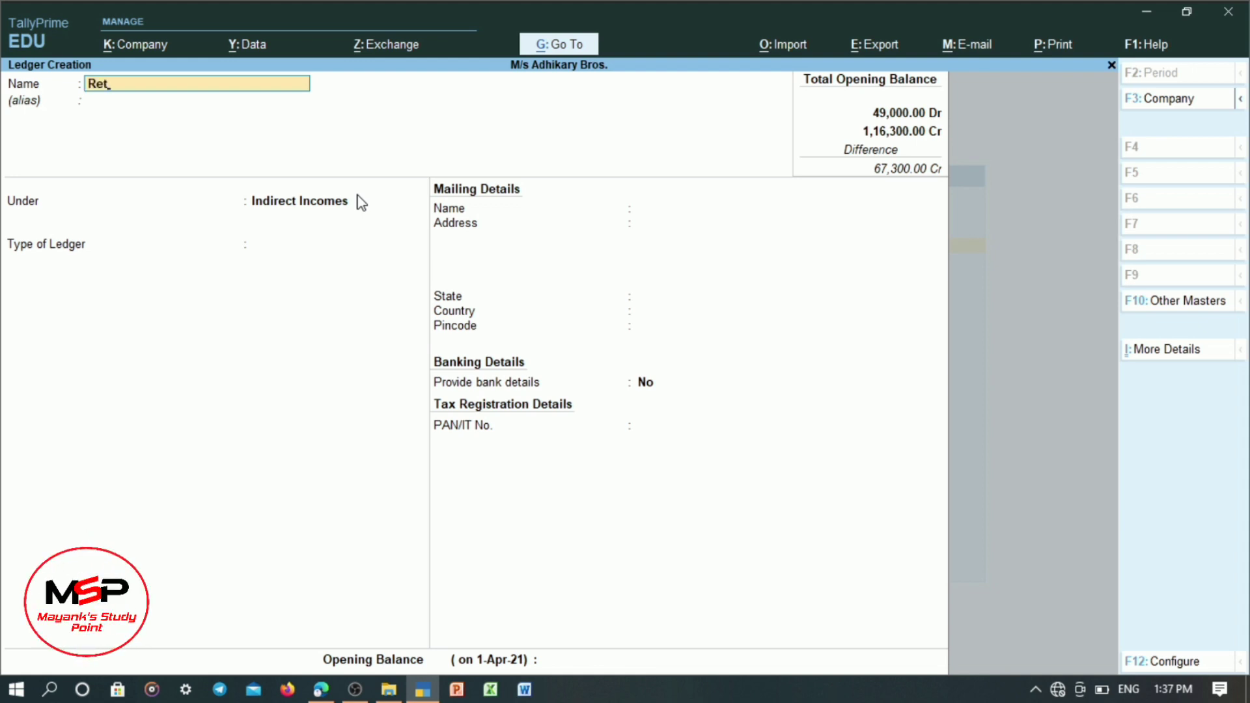
pyautogui.write('urn Inw')
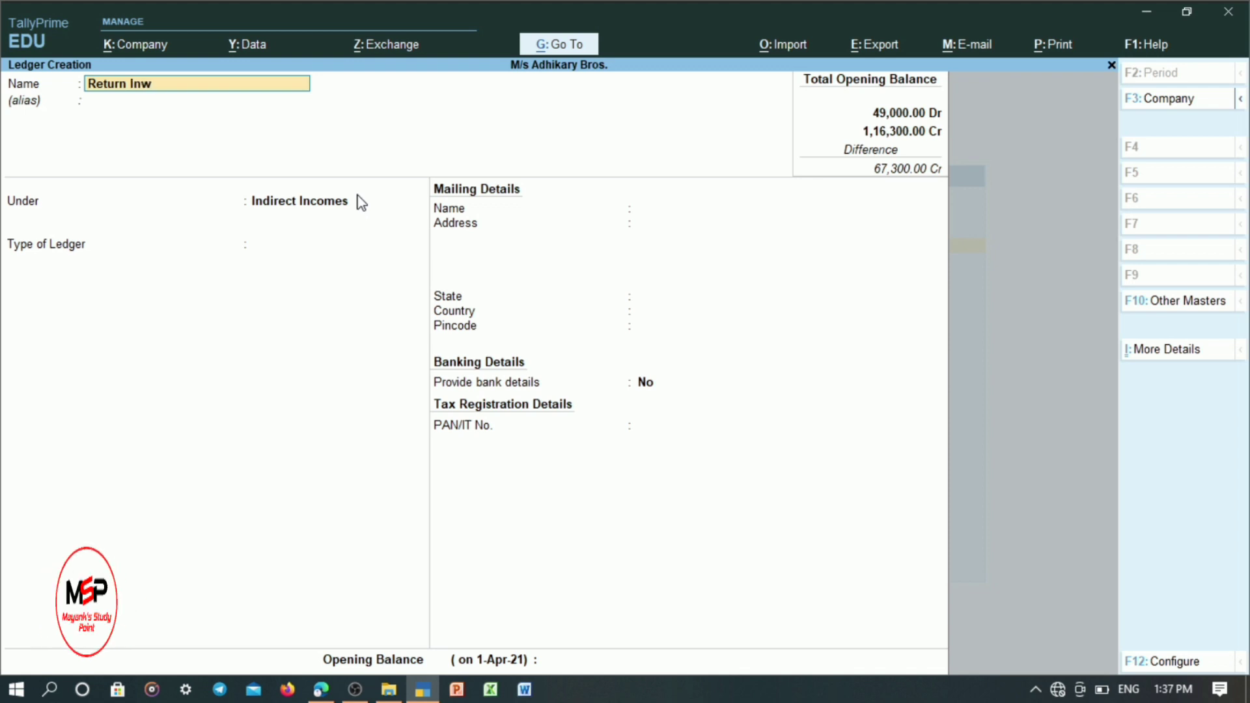
pyautogui.write('ard')
pyautogui.press('Return')
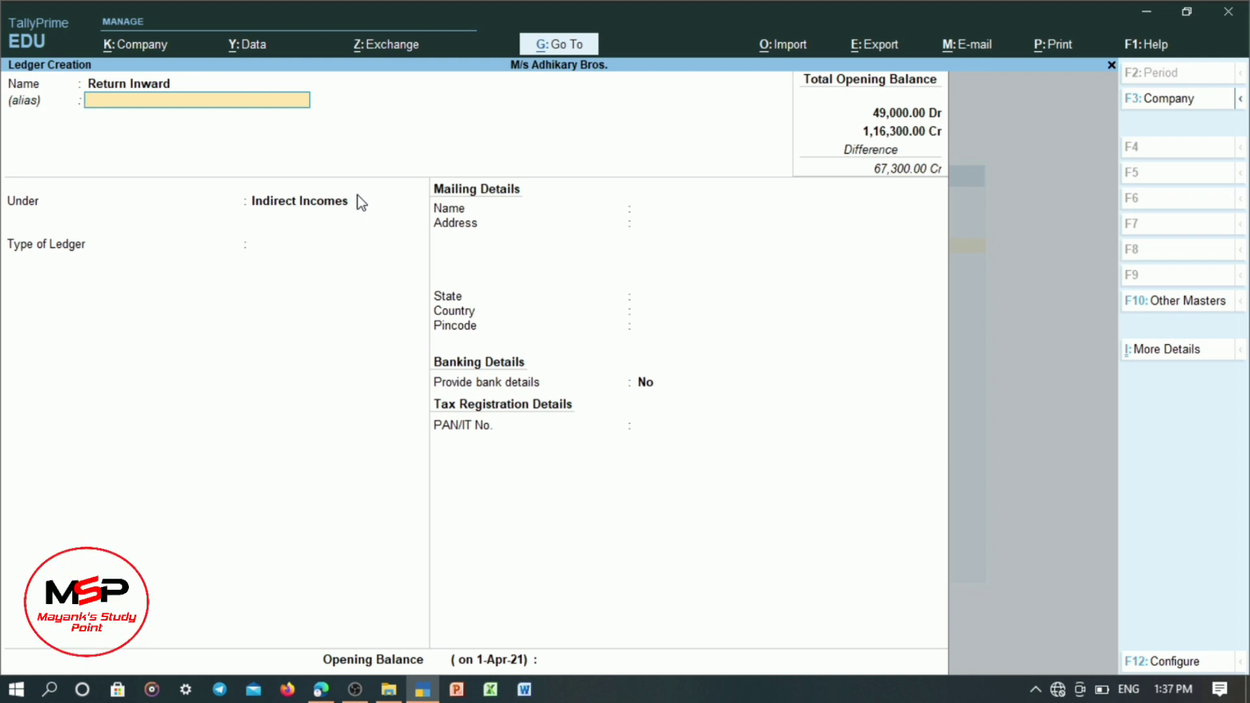
pyautogui.press('Return')
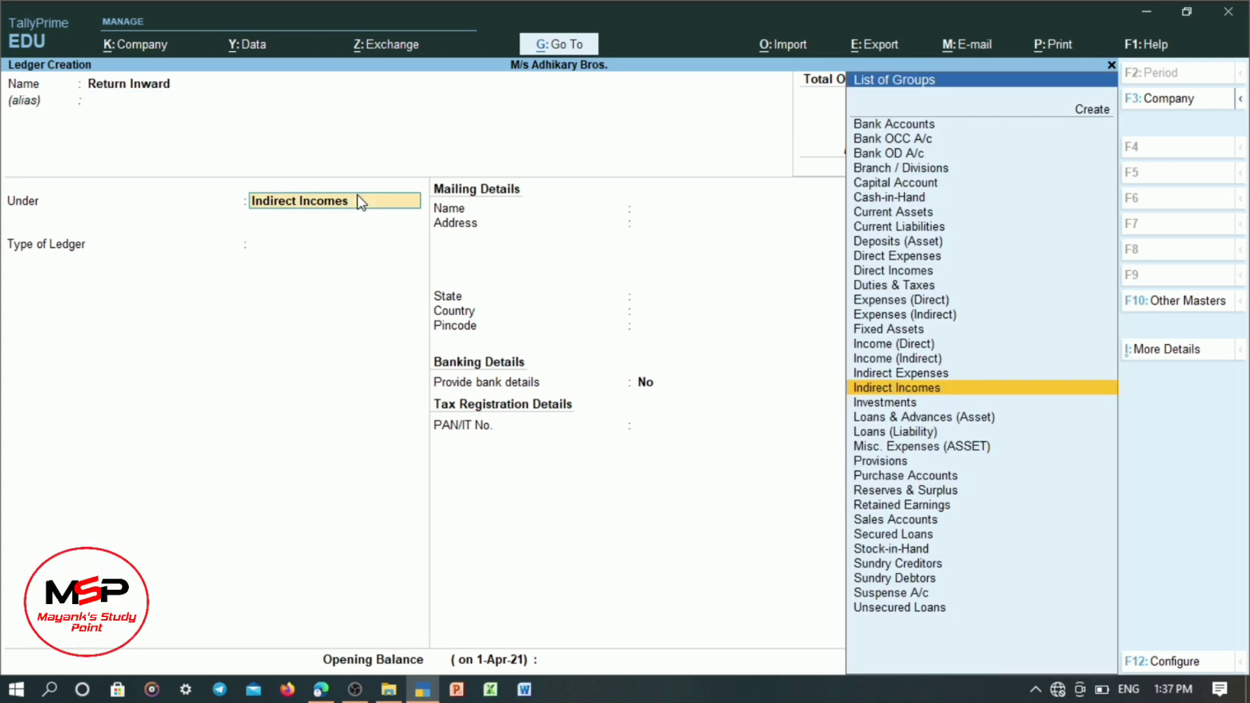
pyautogui.write('Sales')
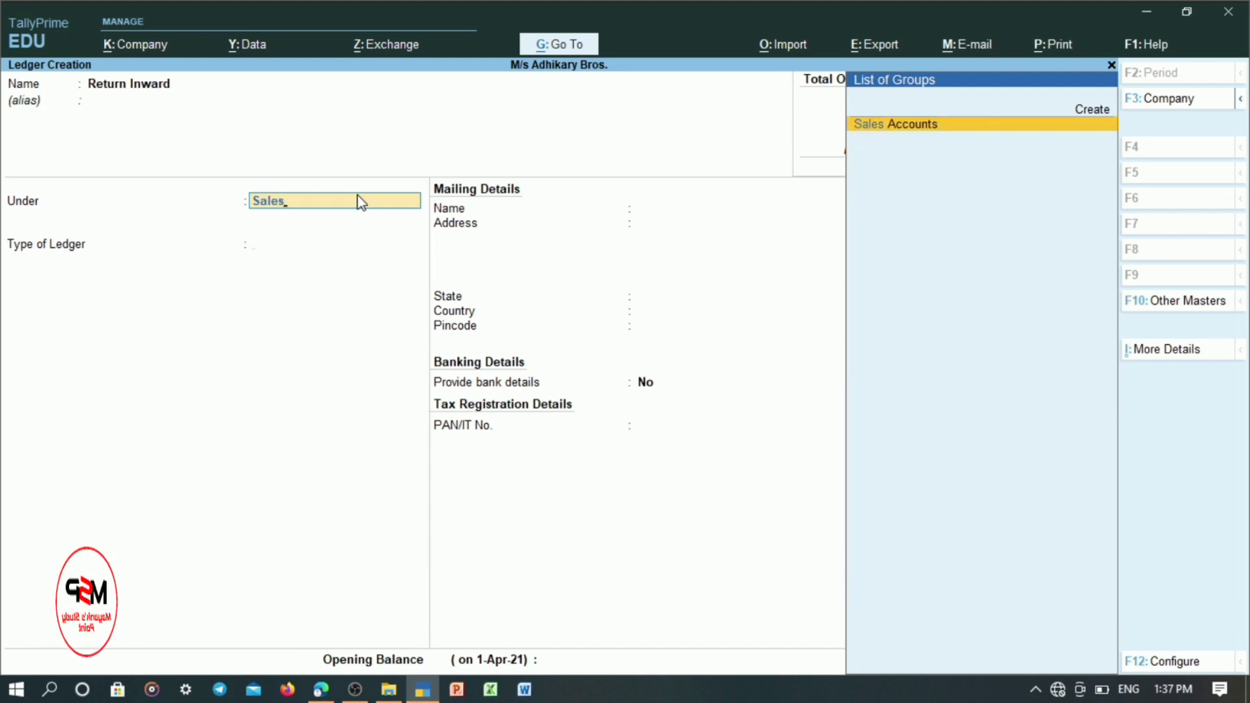
pyautogui.press('Return')
# - Keep the Return Inward ledger's type as Not Applicable, set its opening balance to 4,500 on the Dr side and save it
pyautogui.press('Return')
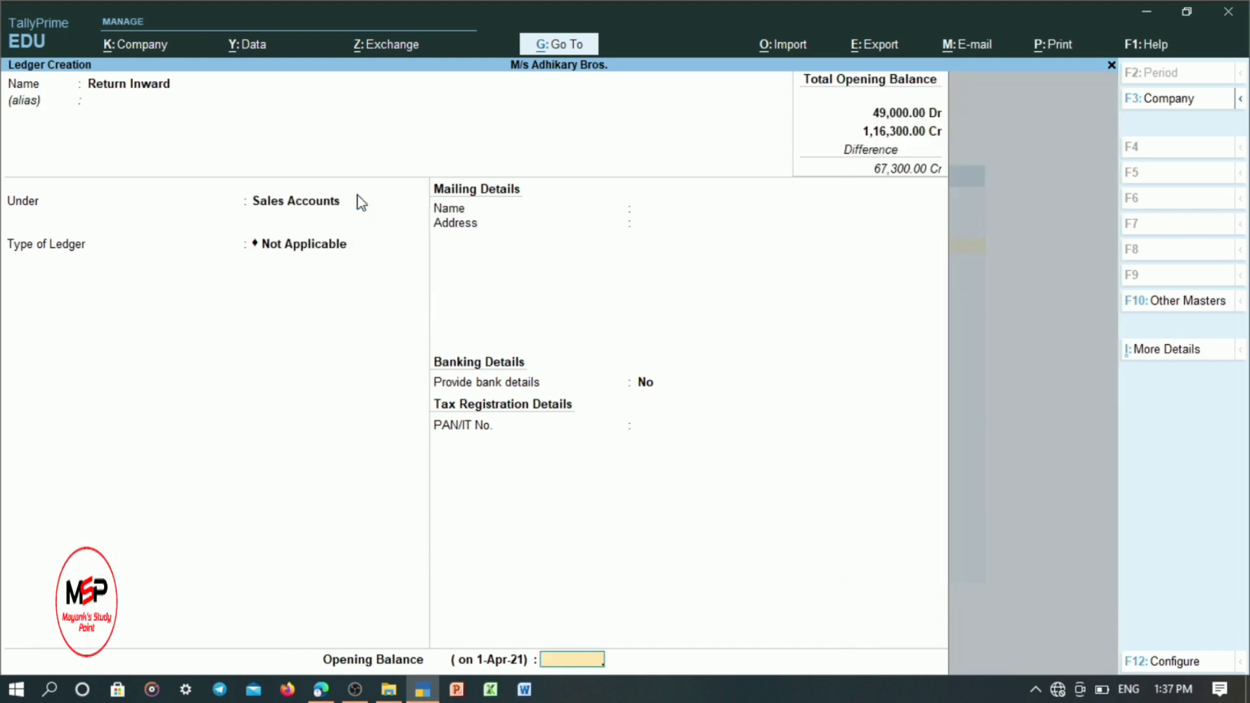
pyautogui.write('4500')
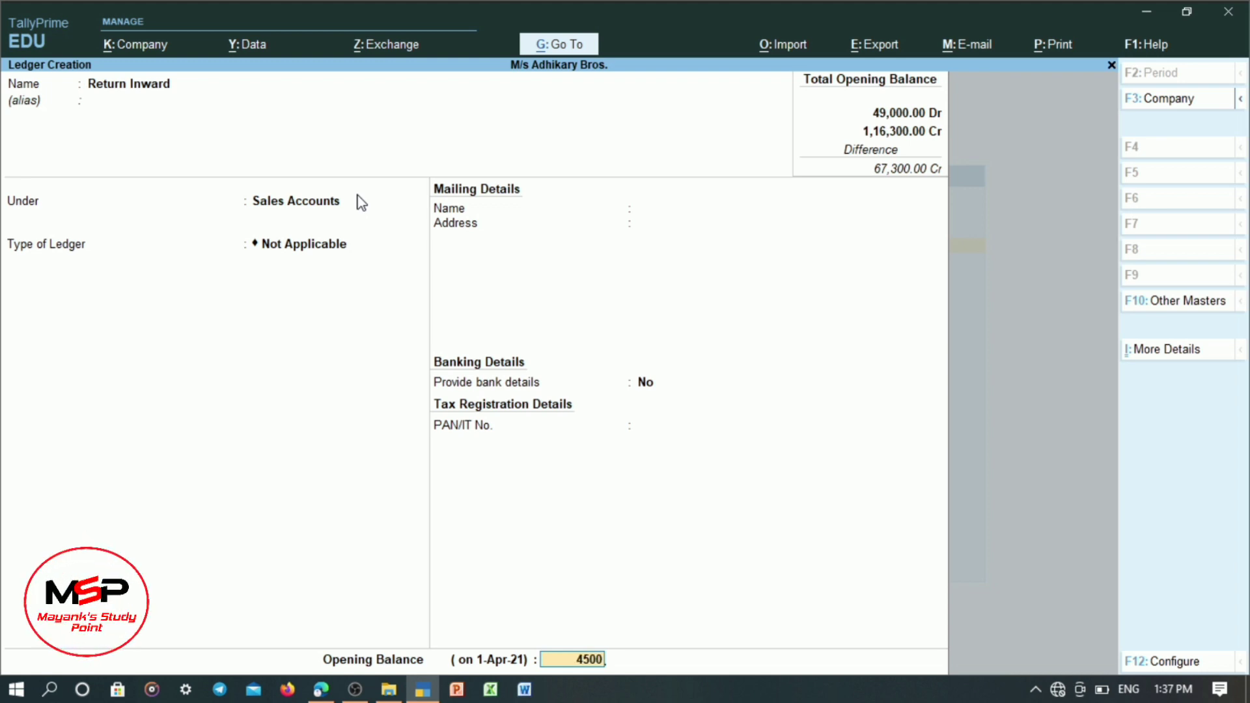
pyautogui.press('Return')
pyautogui.write('dr')
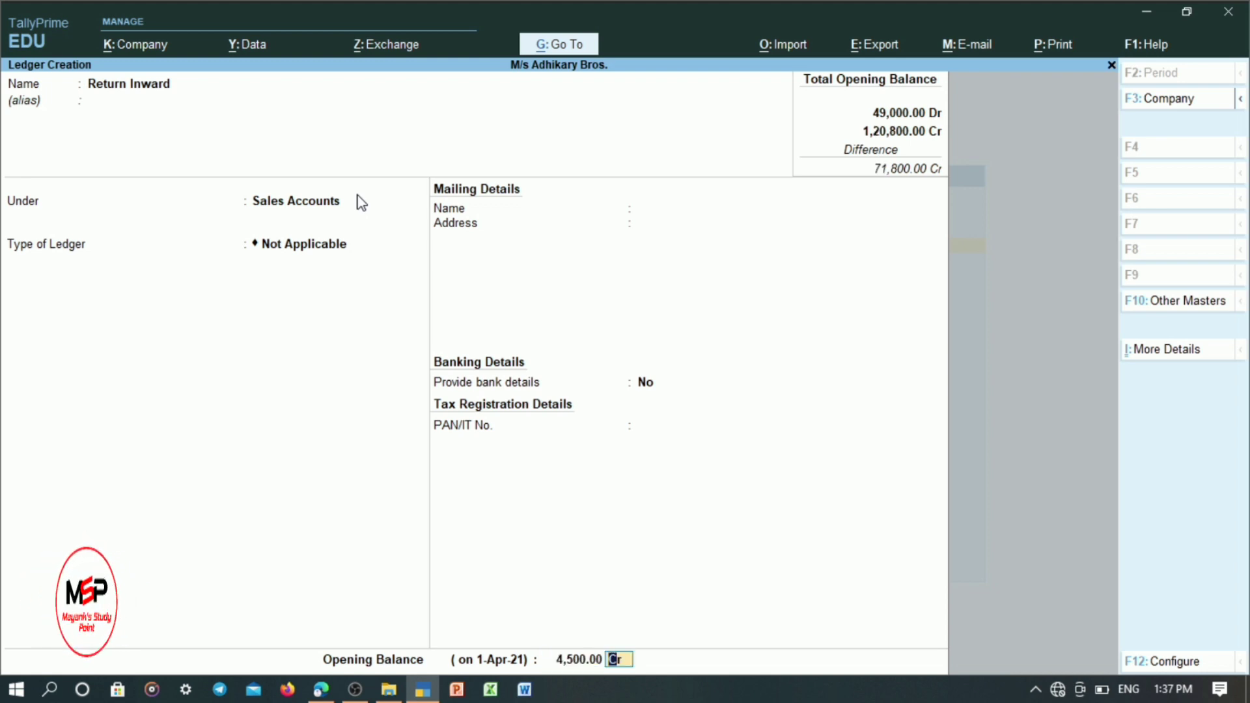
pyautogui.press('Return')
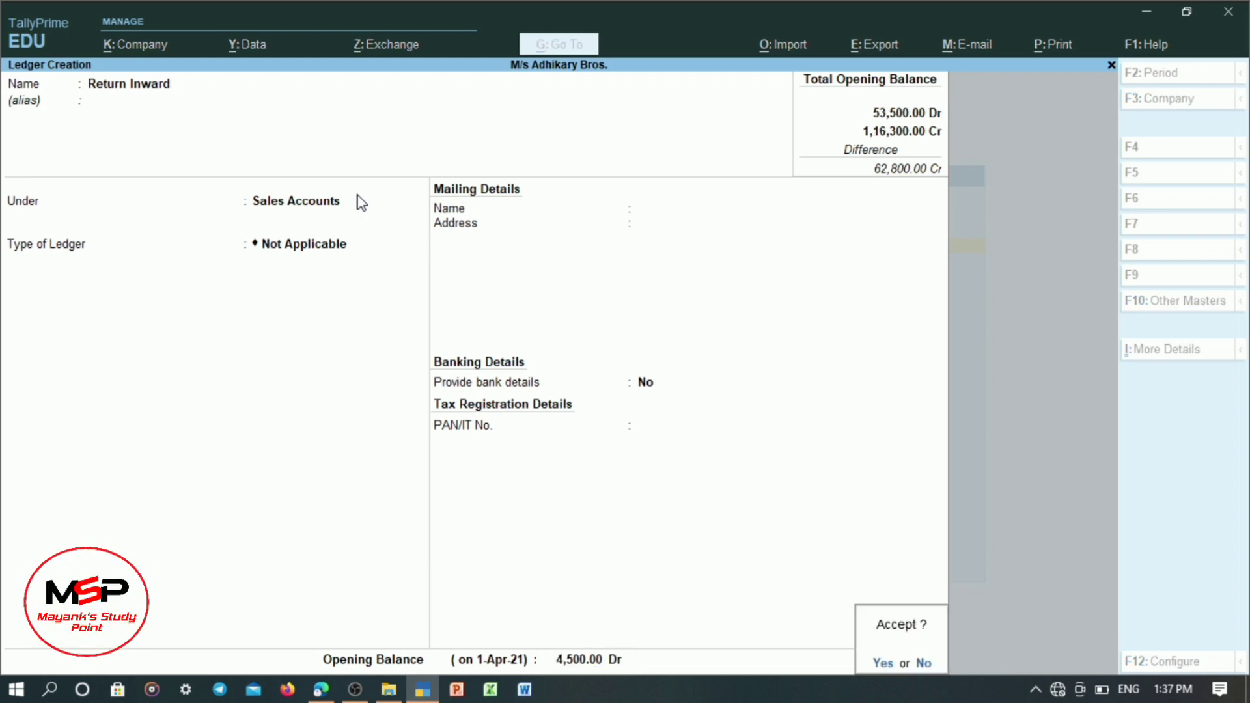
pyautogui.press('Return')
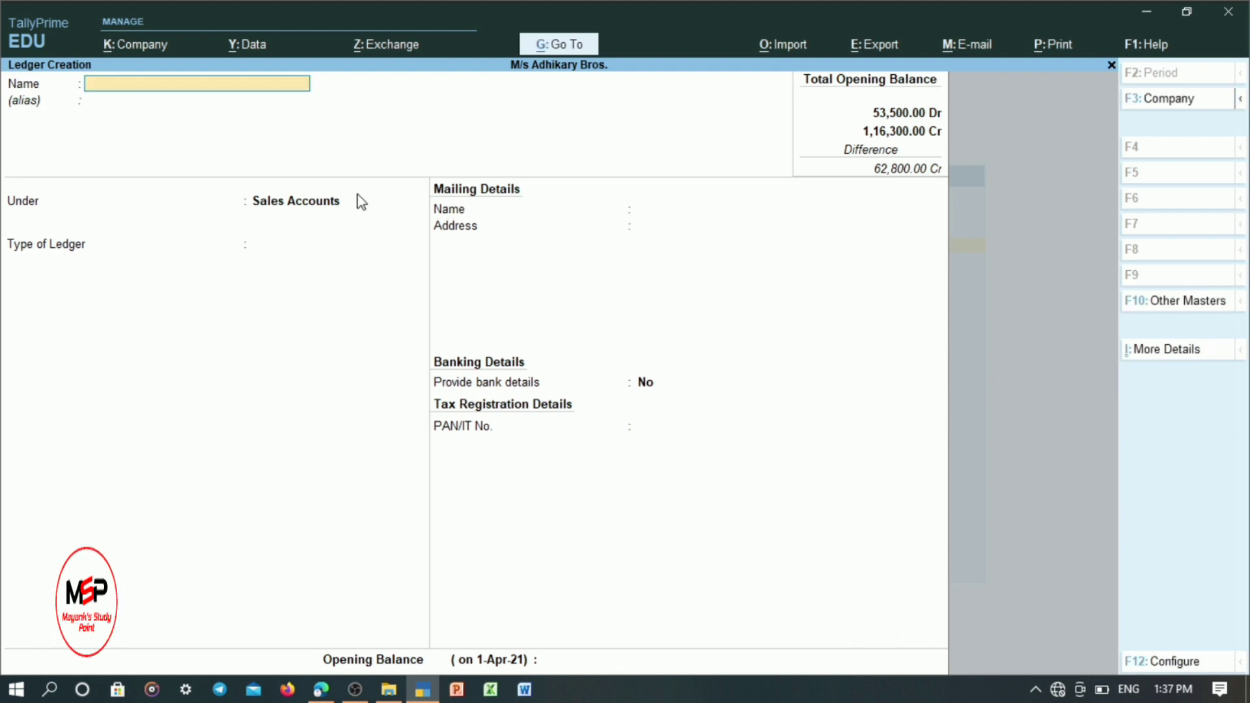
# - Name the next new ledger Rent Paid, without an alias, and place it under the Indirect Expenses group
pyautogui.write('Rent')
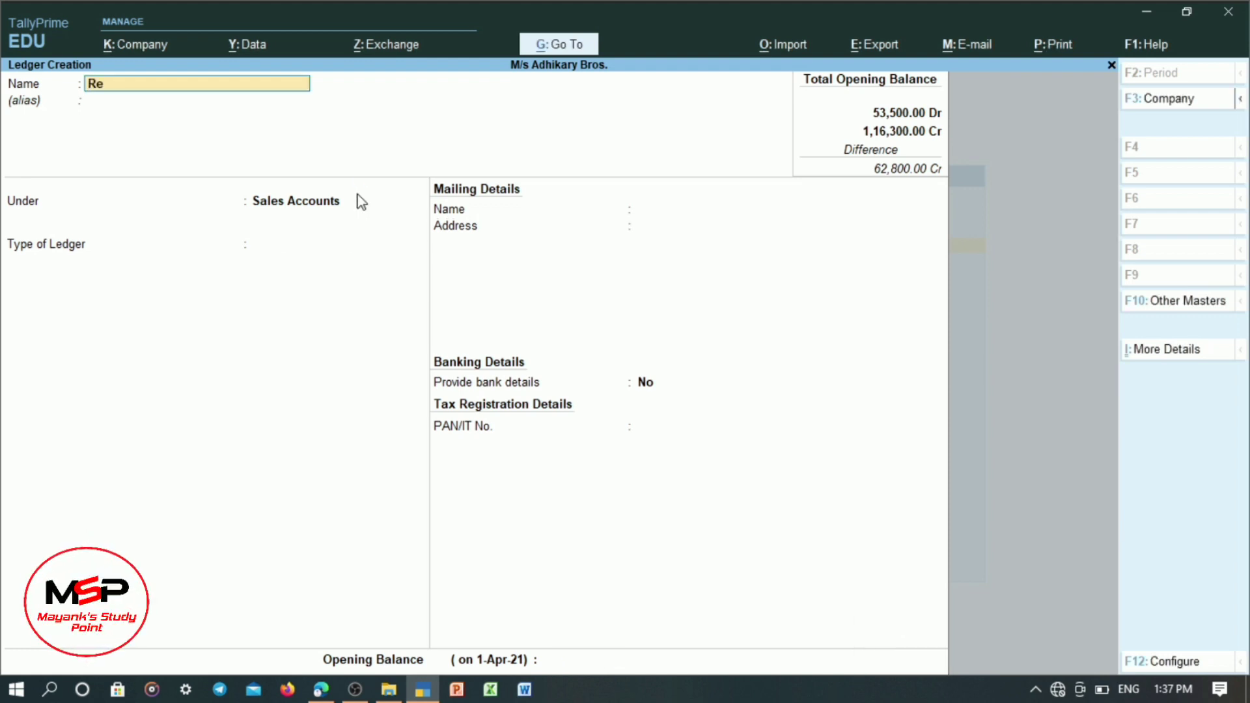
pyautogui.write('id')
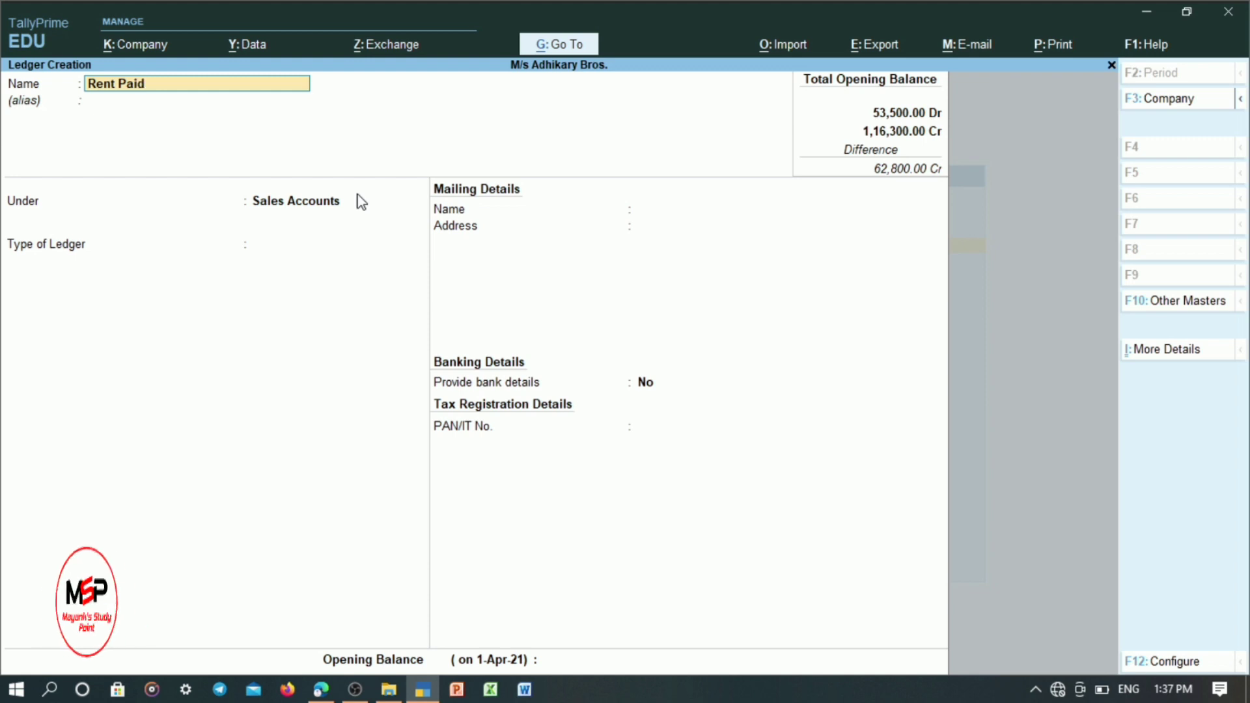
pyautogui.press('Return')
pyautogui.press('Return')
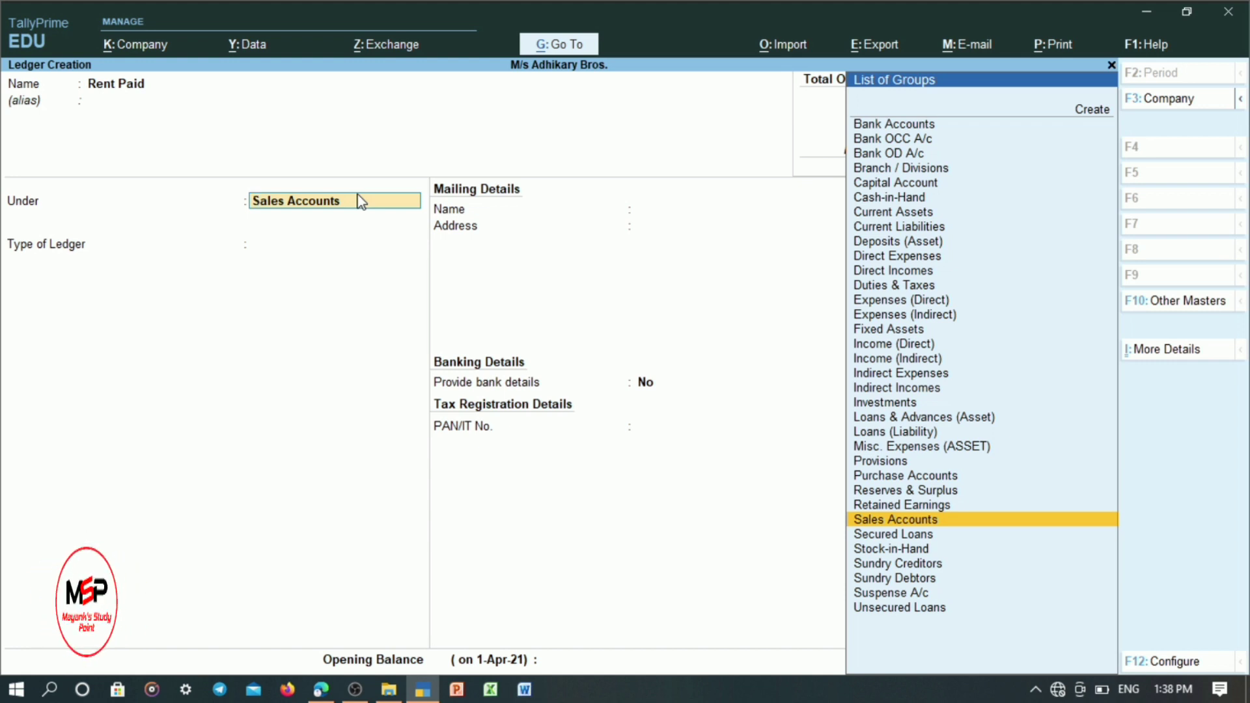
pyautogui.write('Ind')
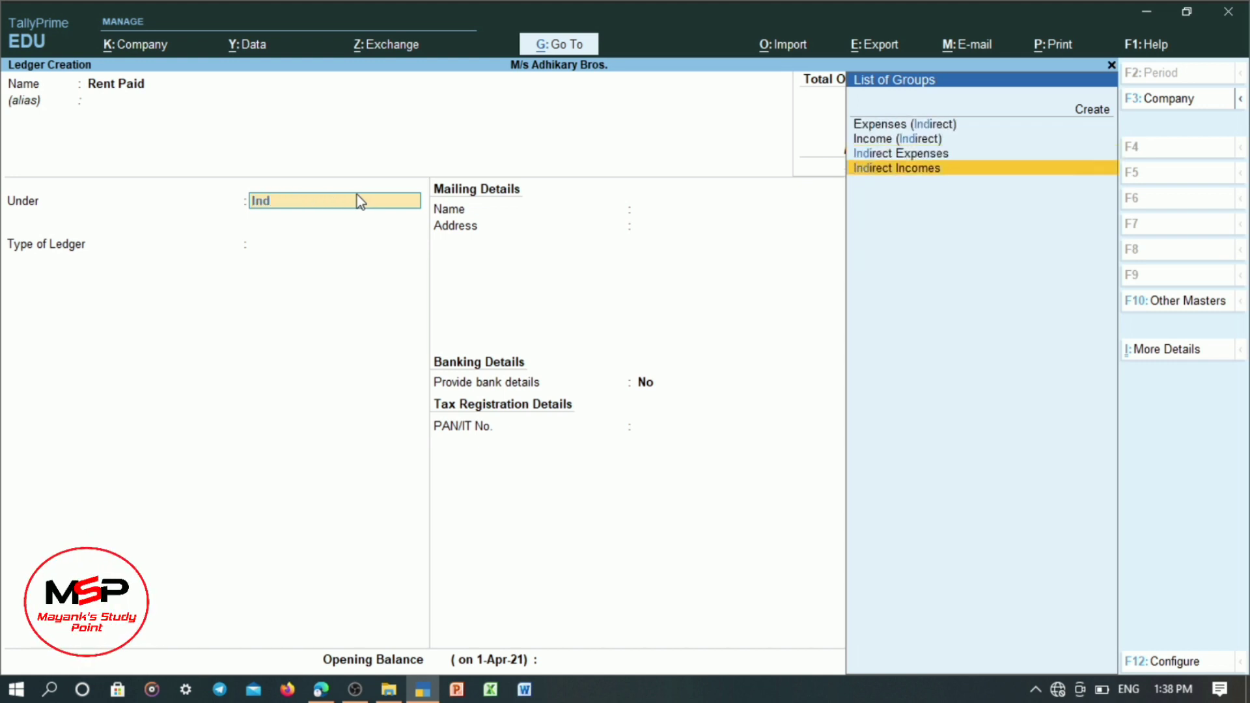
pyautogui.press('Up')
pyautogui.press('Return')
# - Keep the Rent Paid ledger's type as Not Applicable without bank details, set its opening balance to 4,100 Dr and save it
pyautogui.press('Return')
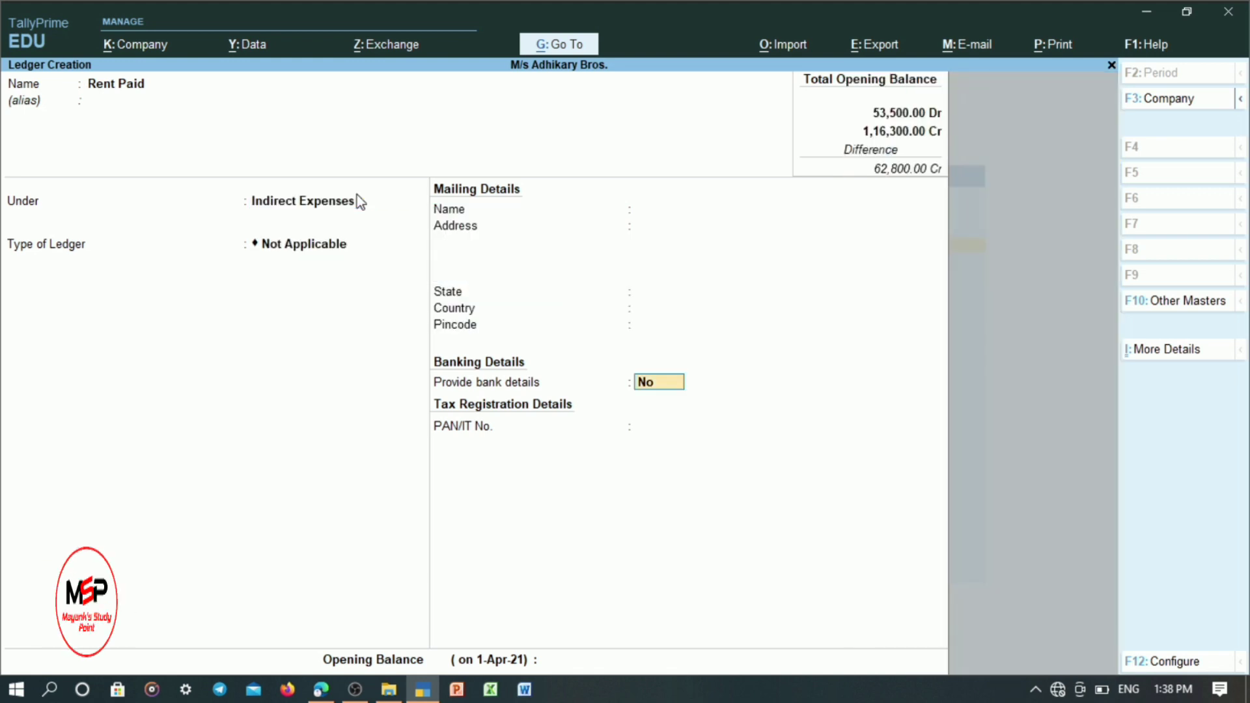
pyautogui.press('Return')
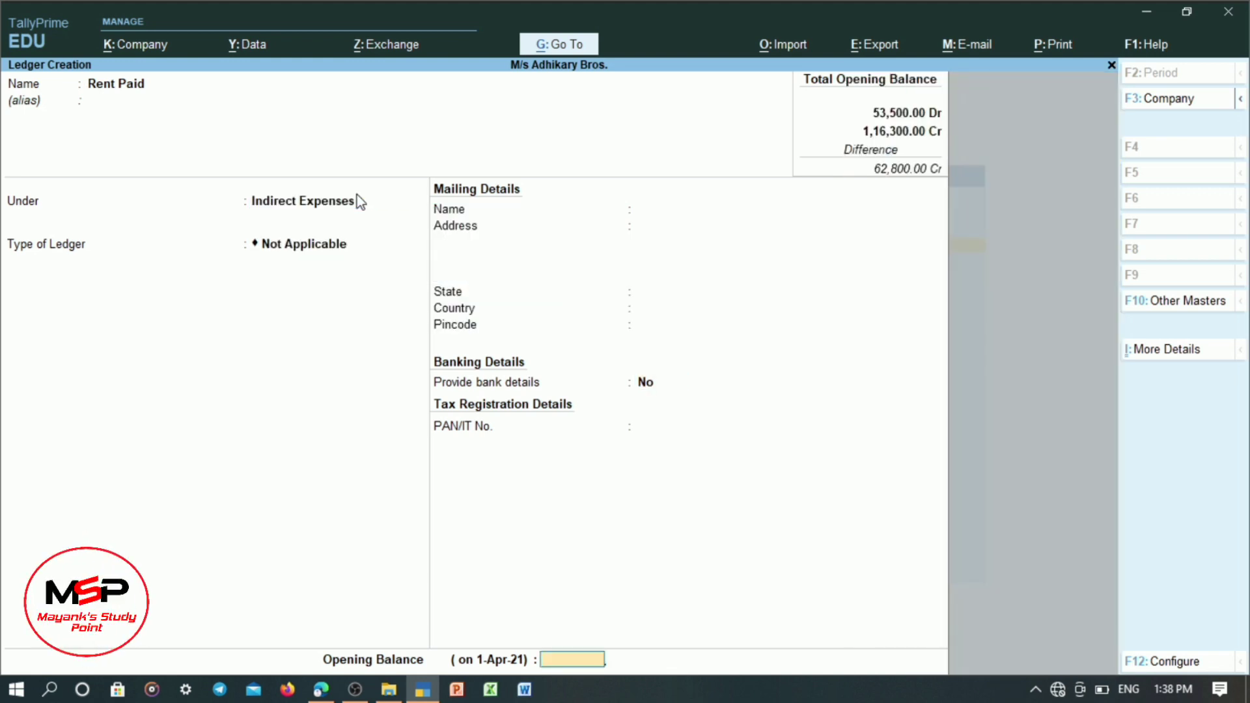
pyautogui.write('411')
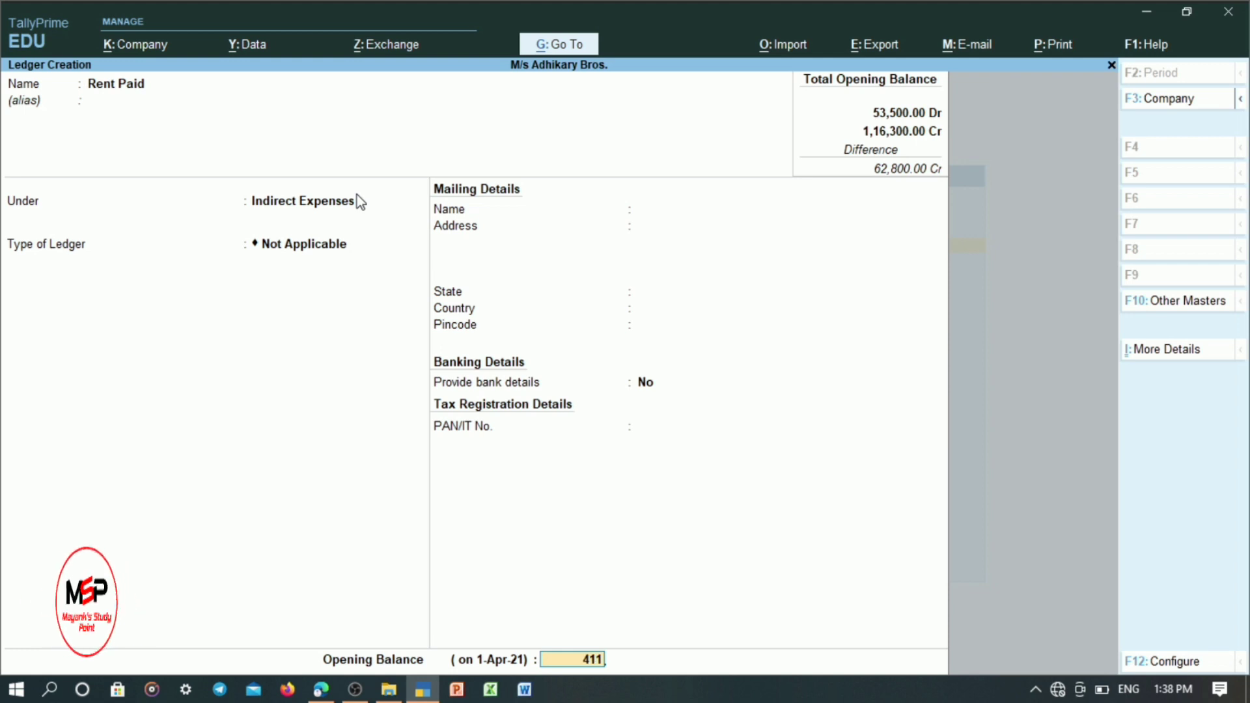
pyautogui.press('BackSpace')
pyautogui.write('00')
pyautogui.press('Return')
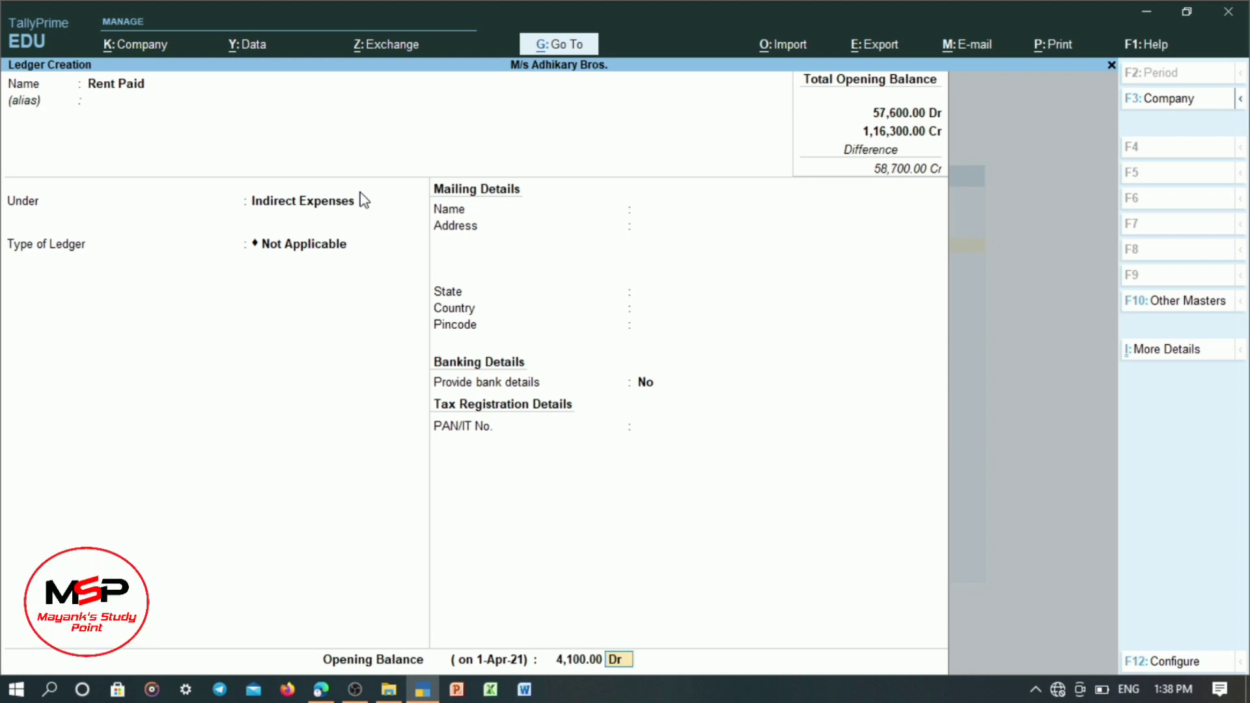
pyautogui.press('Return')
pyautogui.press('Return')
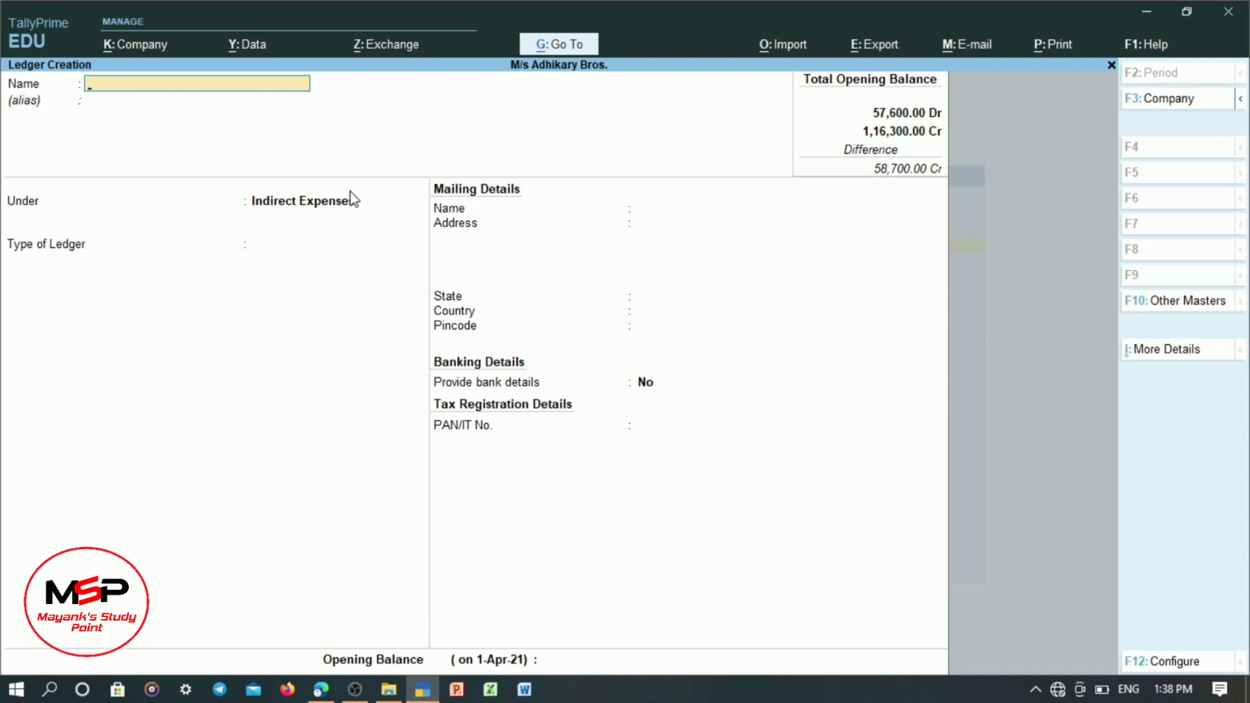
pyautogui.write('Drwaing')
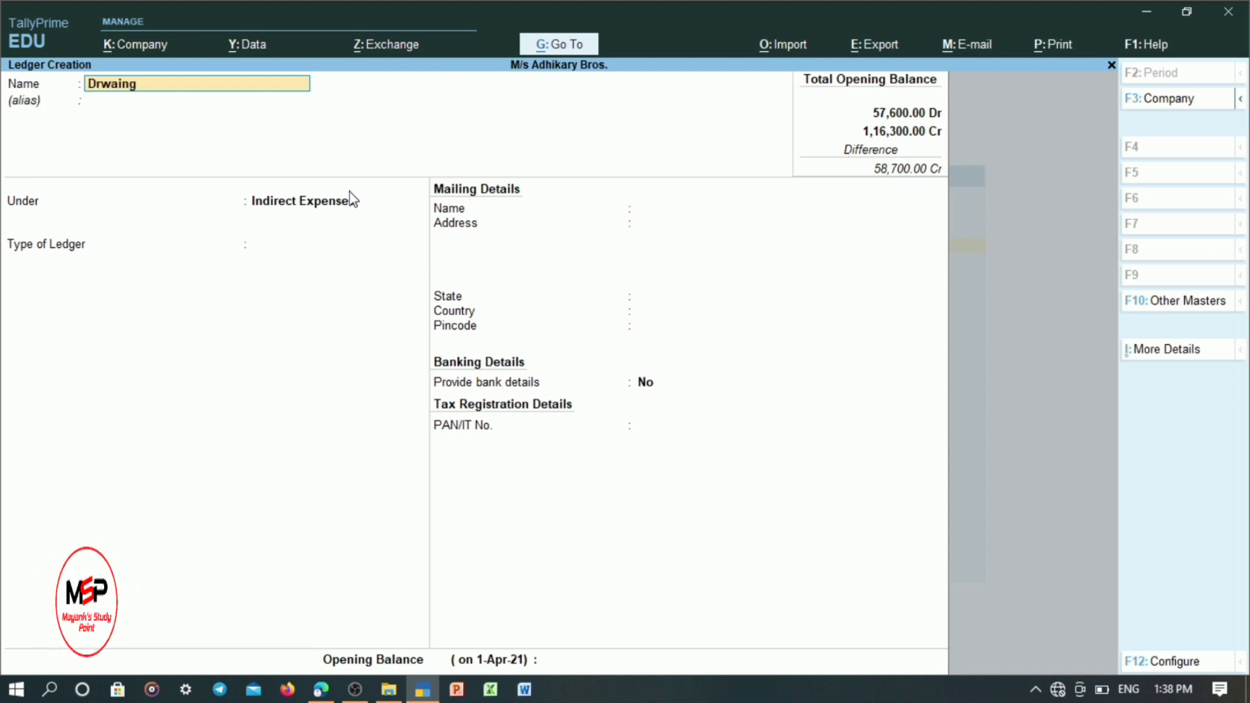
pyautogui.write('s')
pyautogui.press('Return')
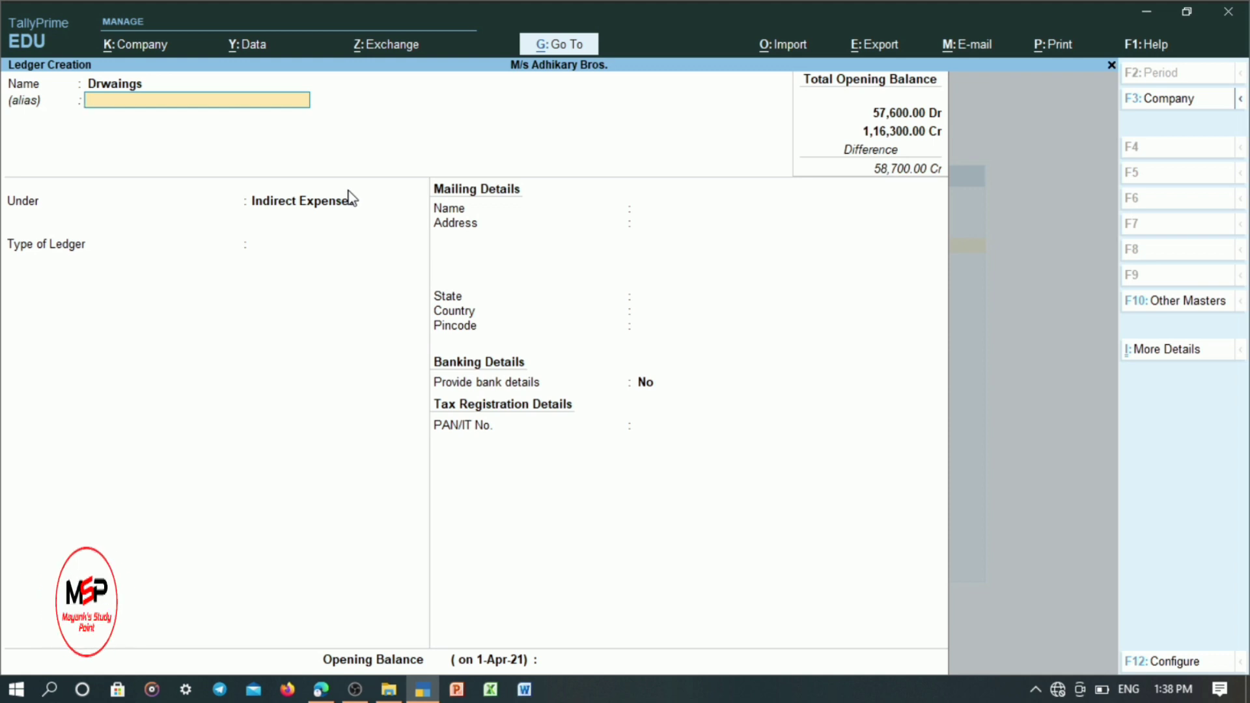
pyautogui.press('BackSpace')
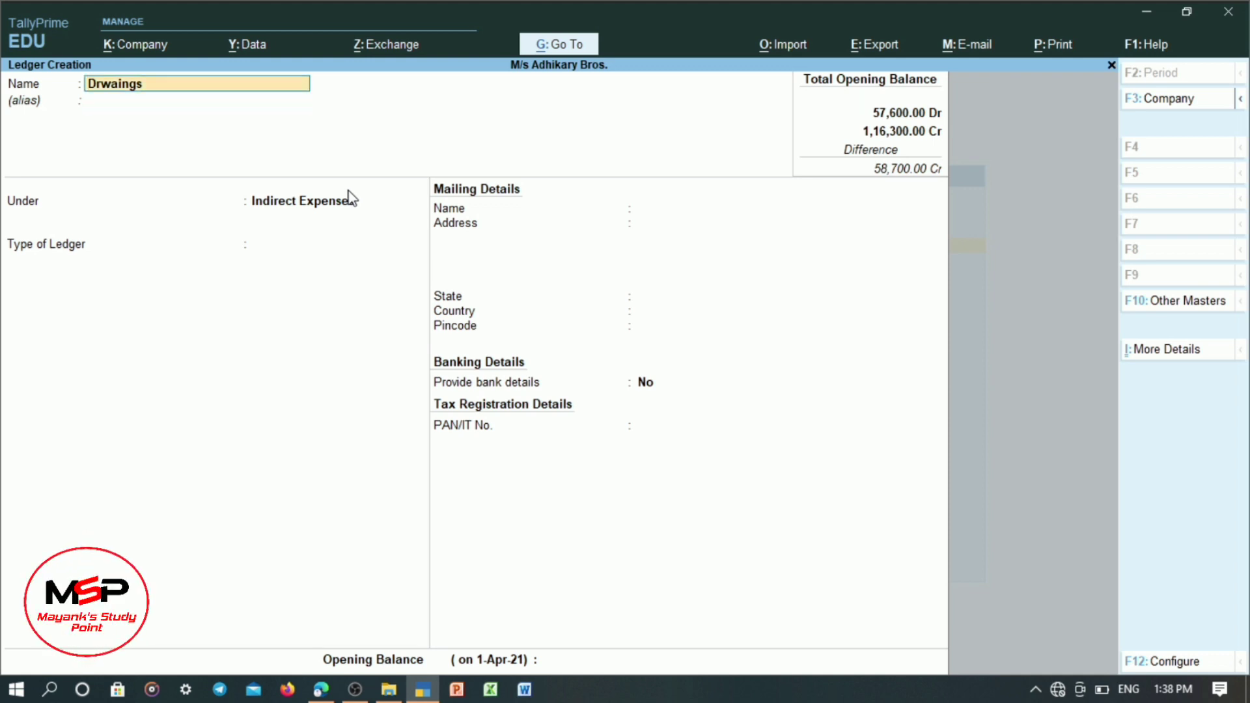
# - Name the next new ledger Drawings, without an alias, and place it under the Capital Account group
pyautogui.write('Dr')
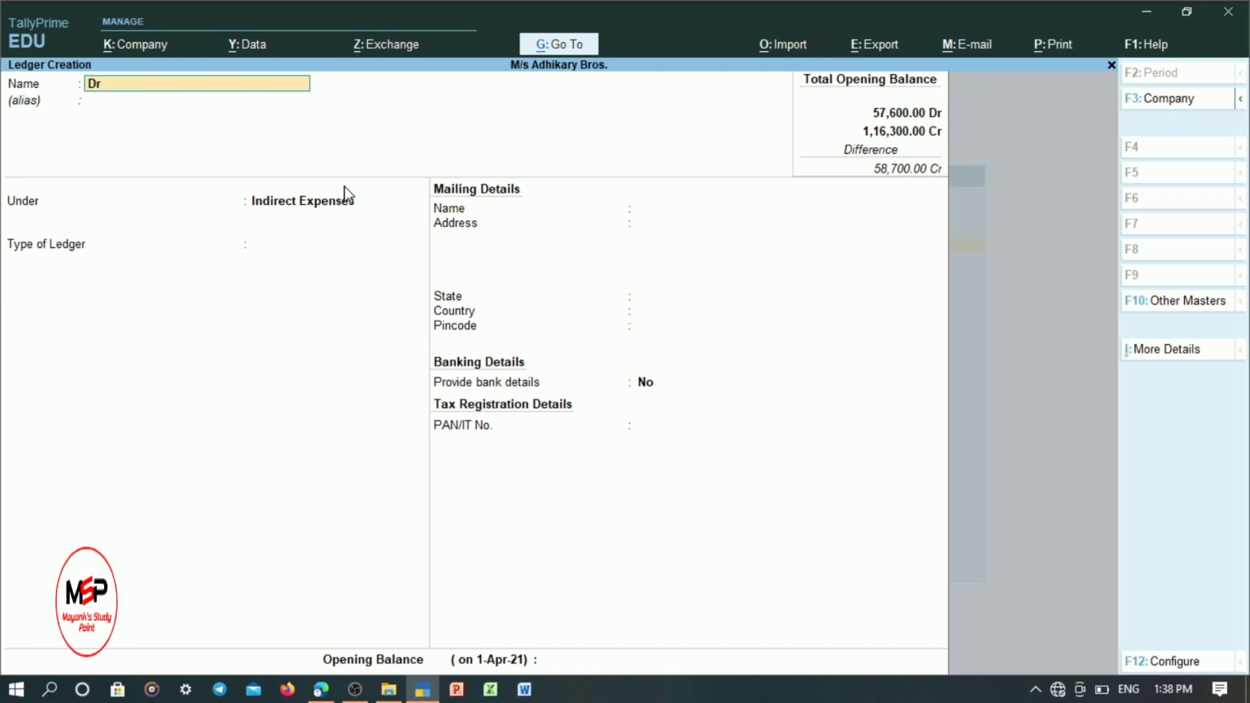
pyautogui.write('awings')
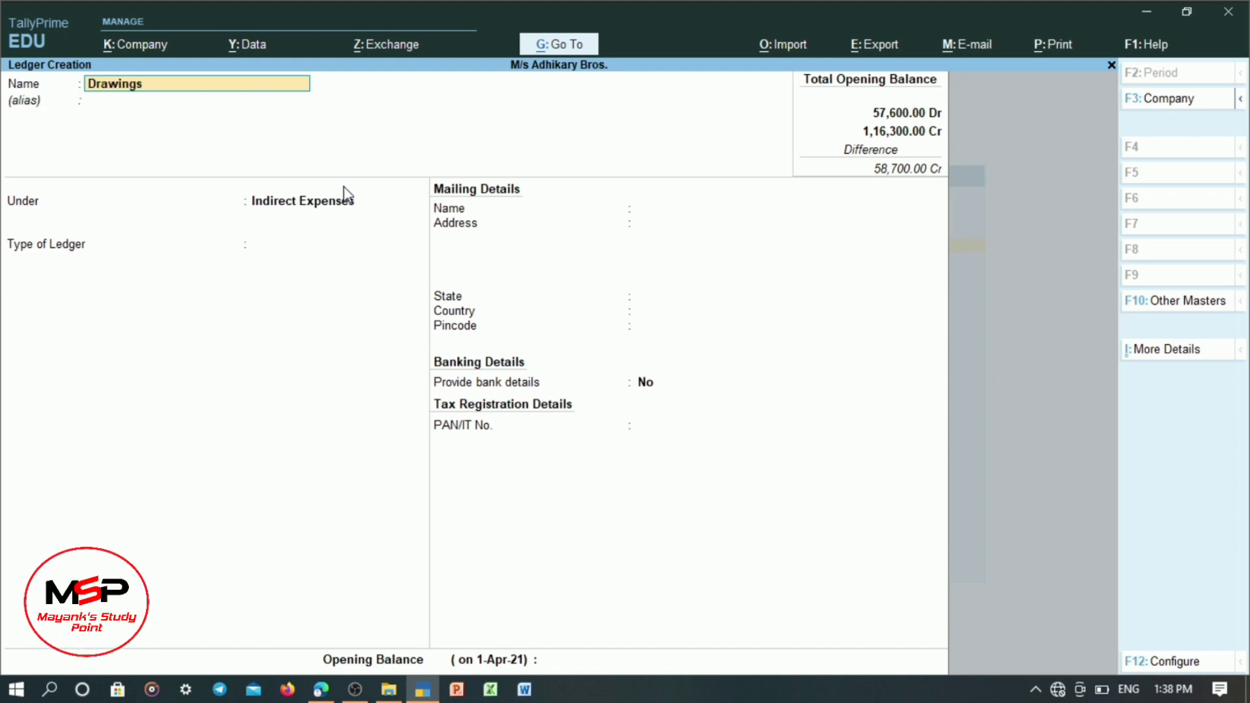
pyautogui.press('Return')
pyautogui.press('Return')
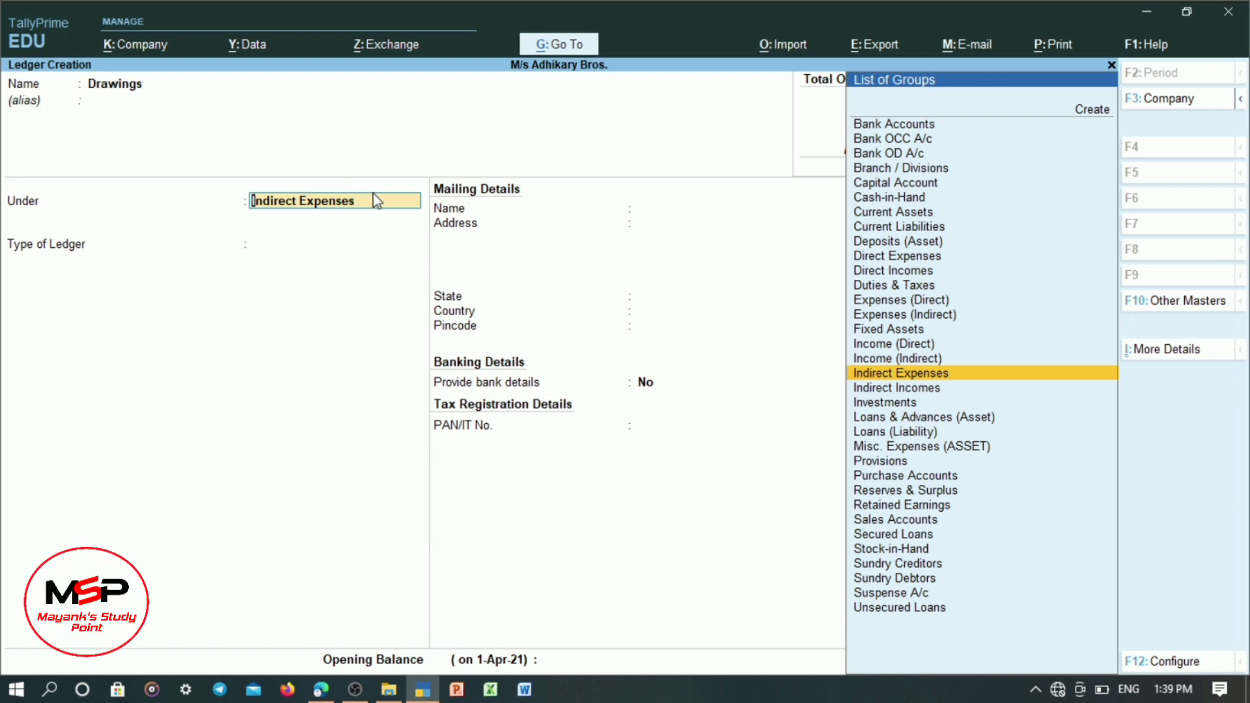
pyautogui.write('Capi')
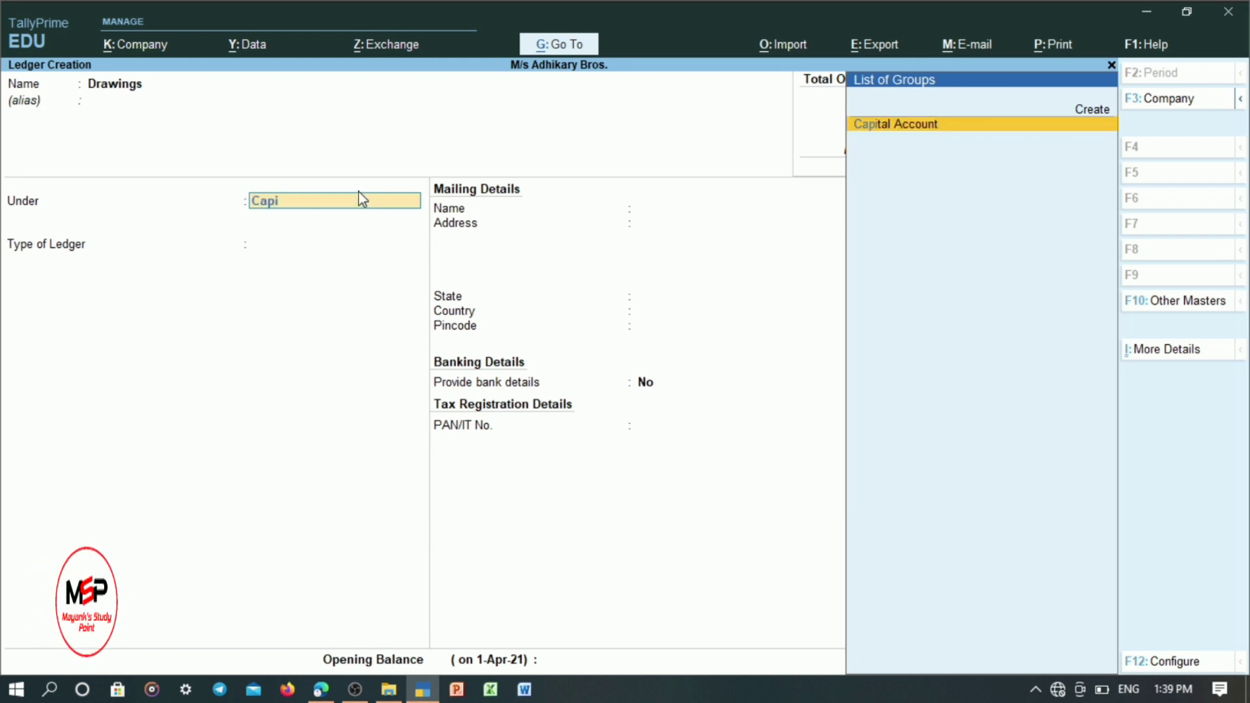
pyautogui.press('Return')
# - Keep the Drawings ledger's default mailing details without bank details or PAN, set its opening balance to 26,000 Dr and save it
pyautogui.press('Return')
pyautogui.press('Return')
pyautogui.press('Return')
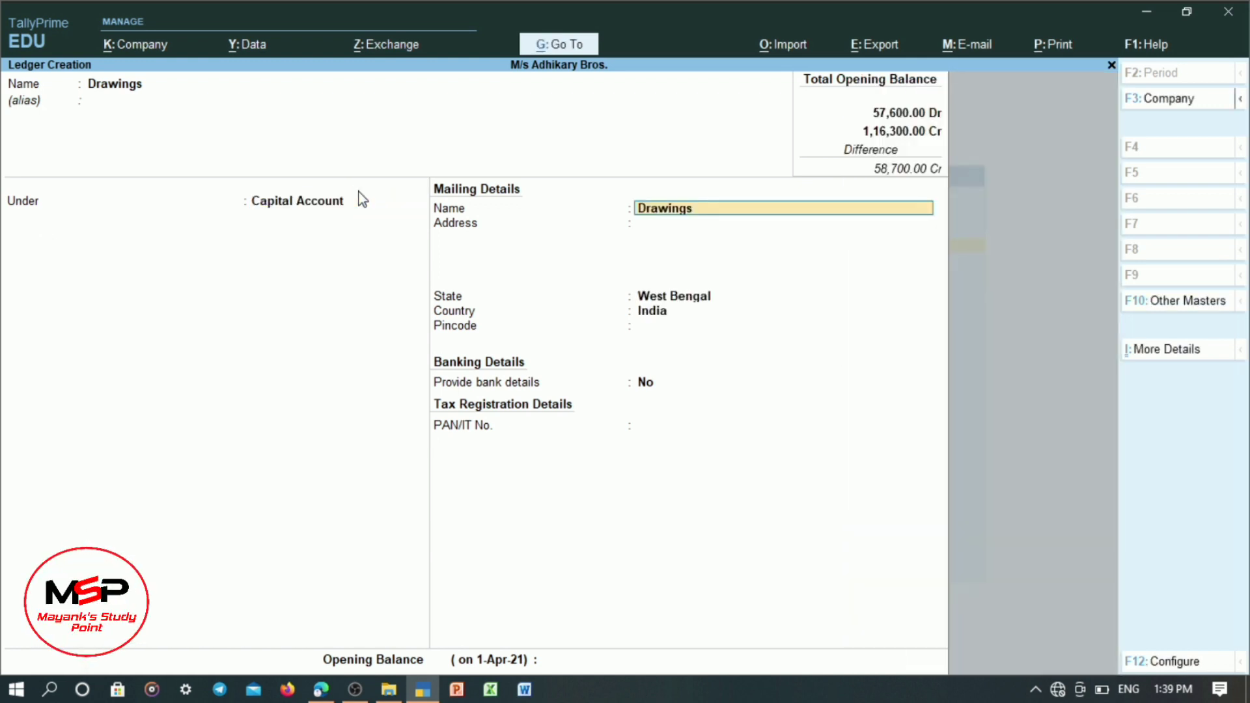
pyautogui.press('Return')
pyautogui.press('Return')
pyautogui.press('Return')
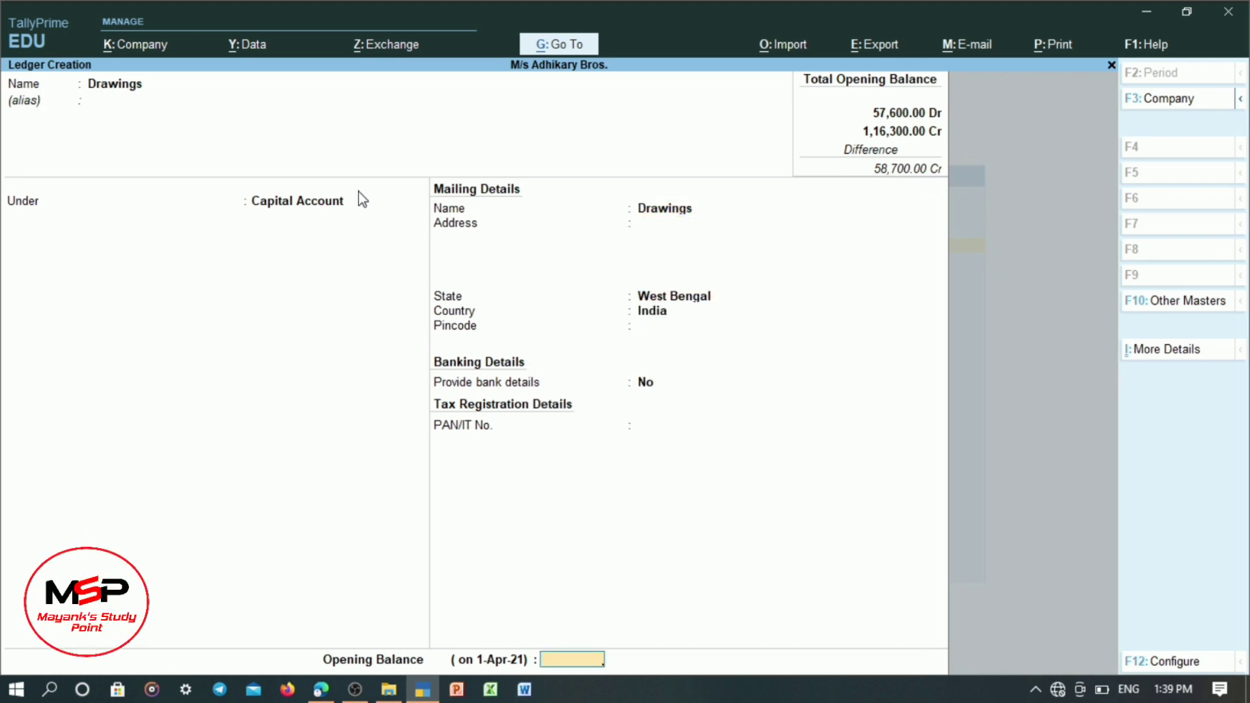
pyautogui.write('2')
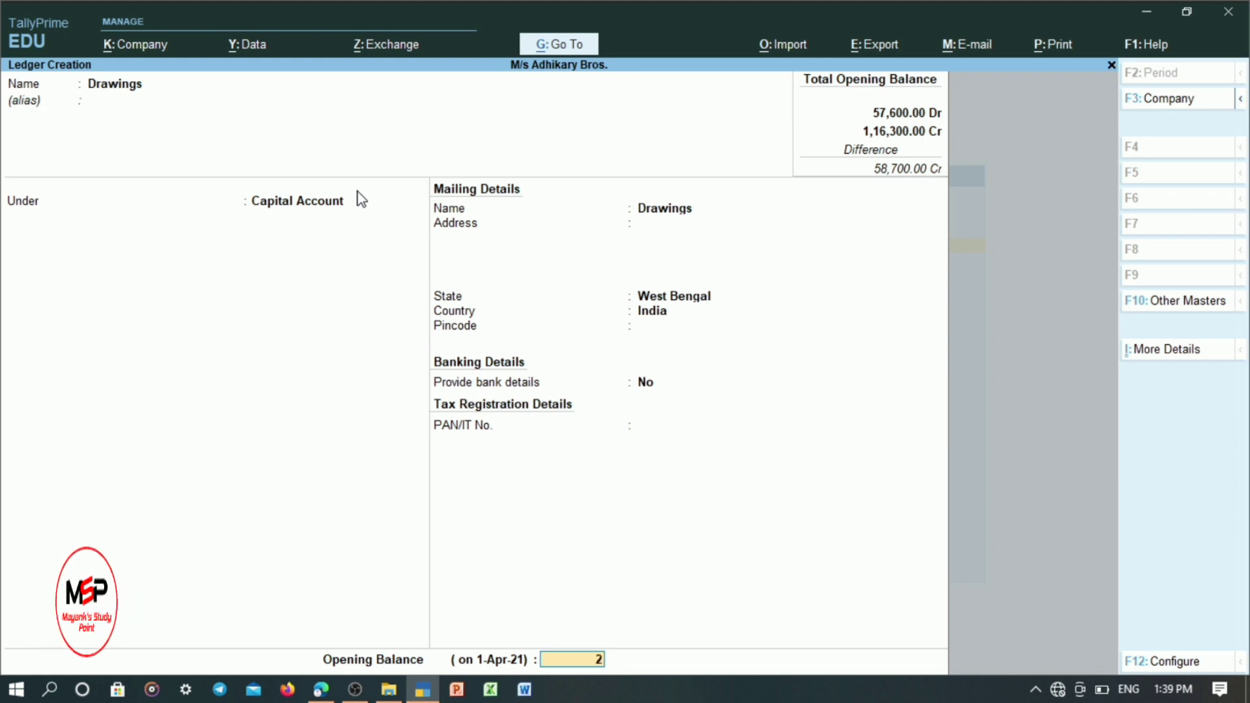
pyautogui.write('6,00000')
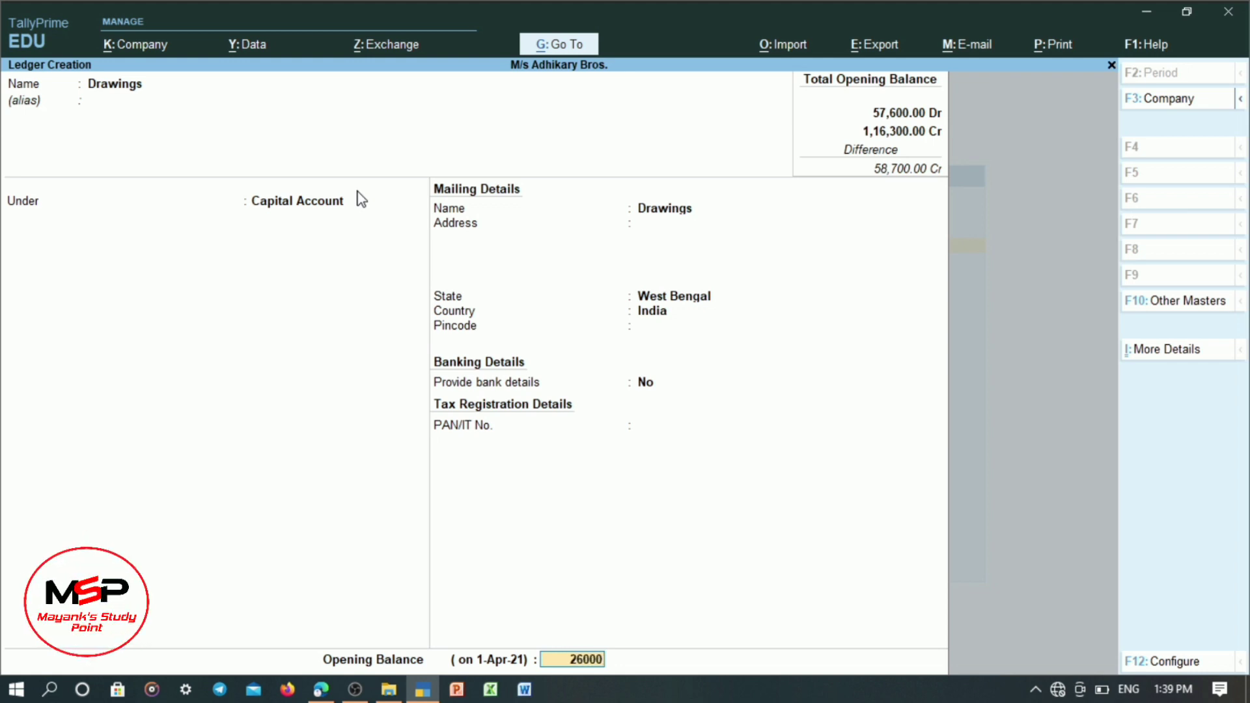
pyautogui.press('Return')
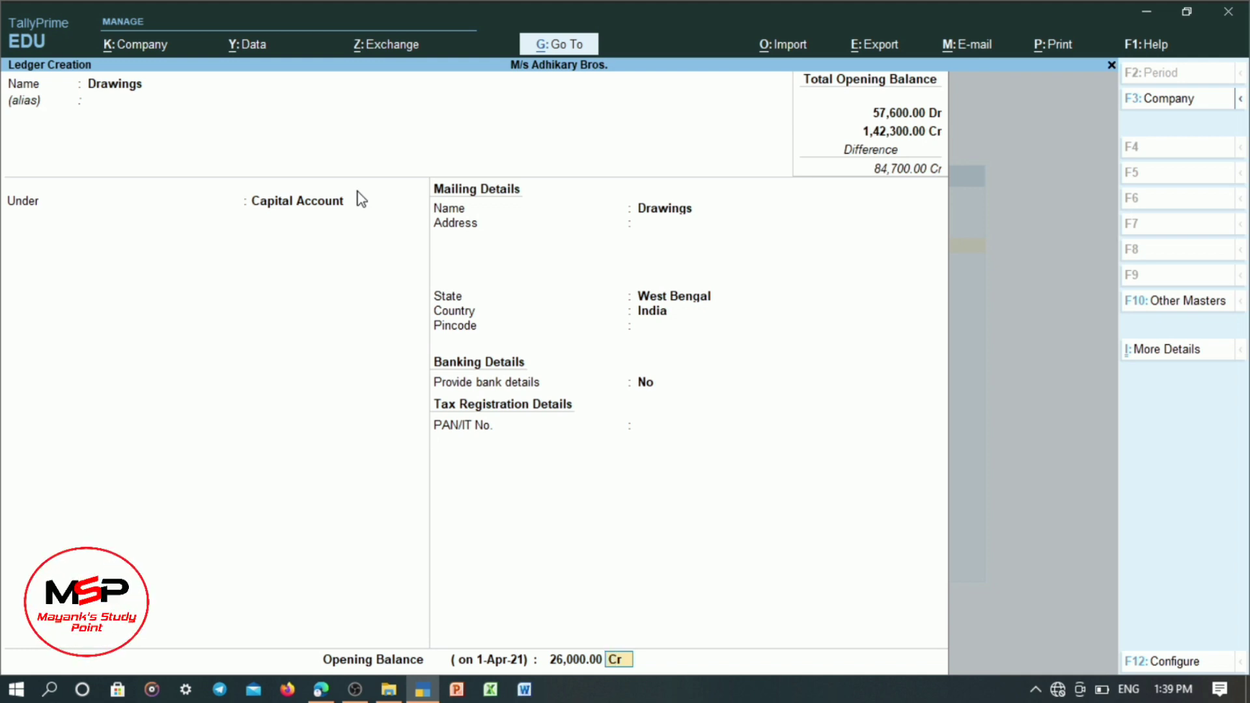
pyautogui.write('dr')
pyautogui.press('Return')
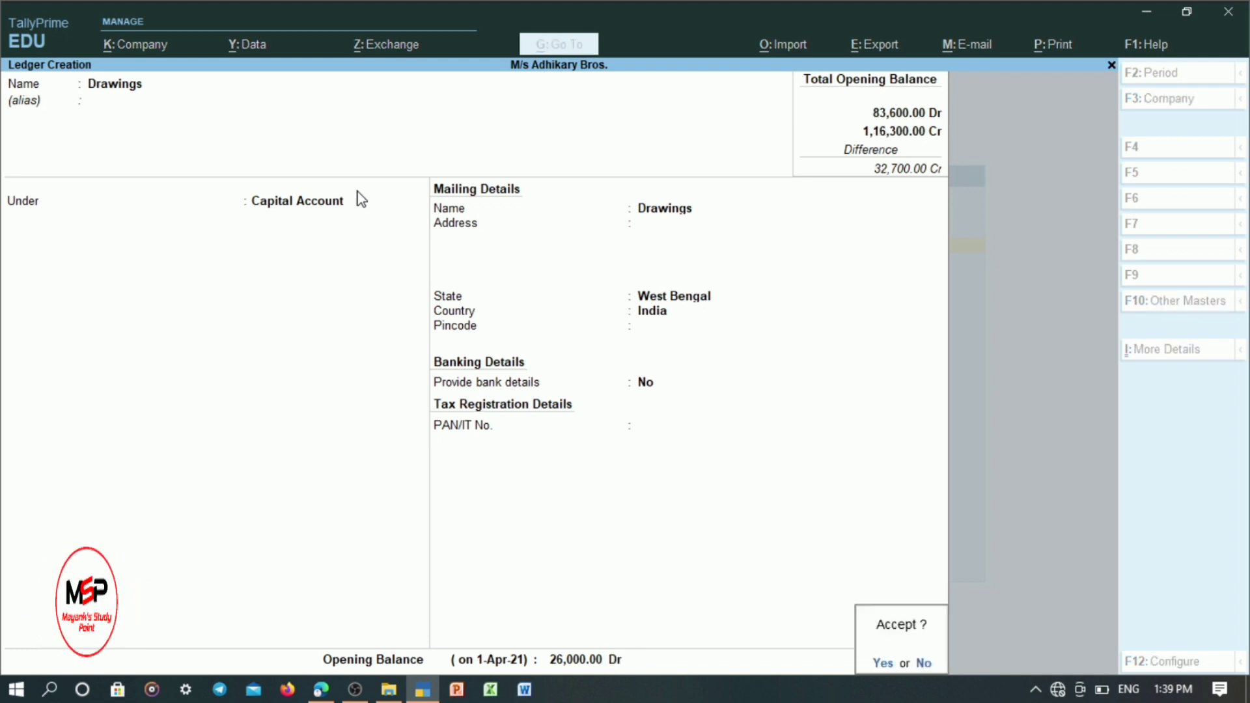
pyautogui.press('y')
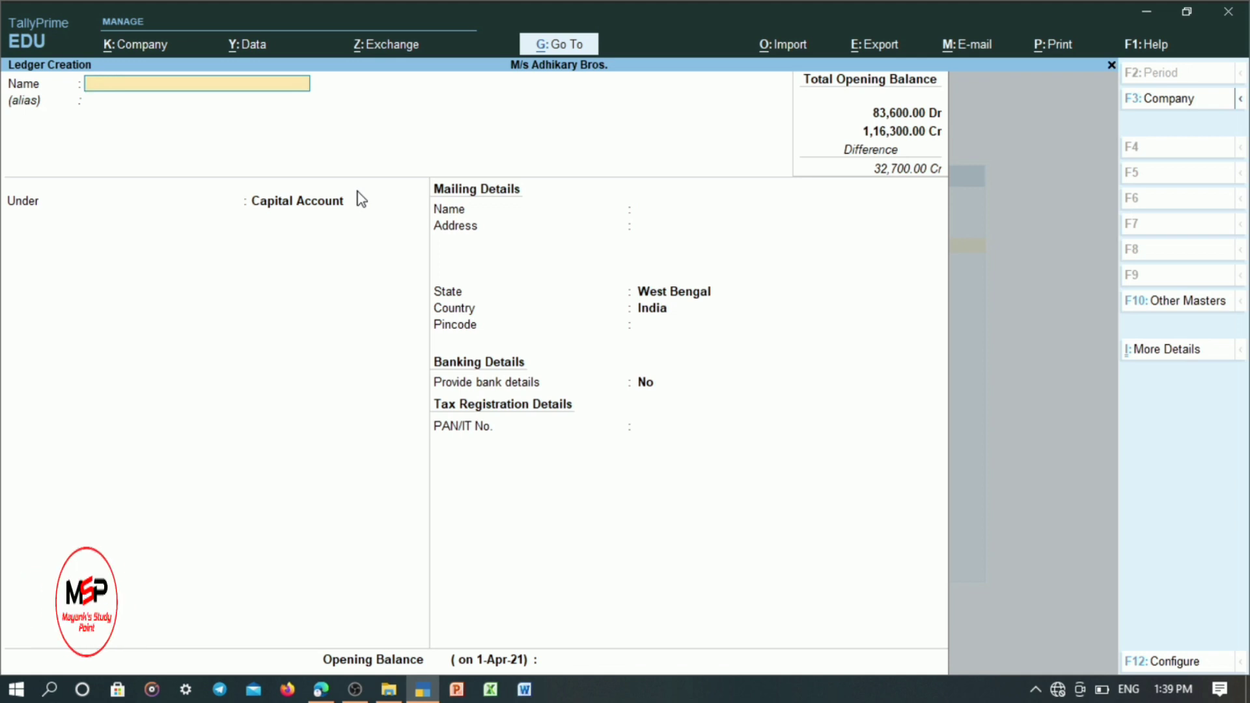
# - Name the next new ledger Bank, without an alias, and place it under the Bank Accounts group
pyautogui.write('Bank')
pyautogui.press('Return')
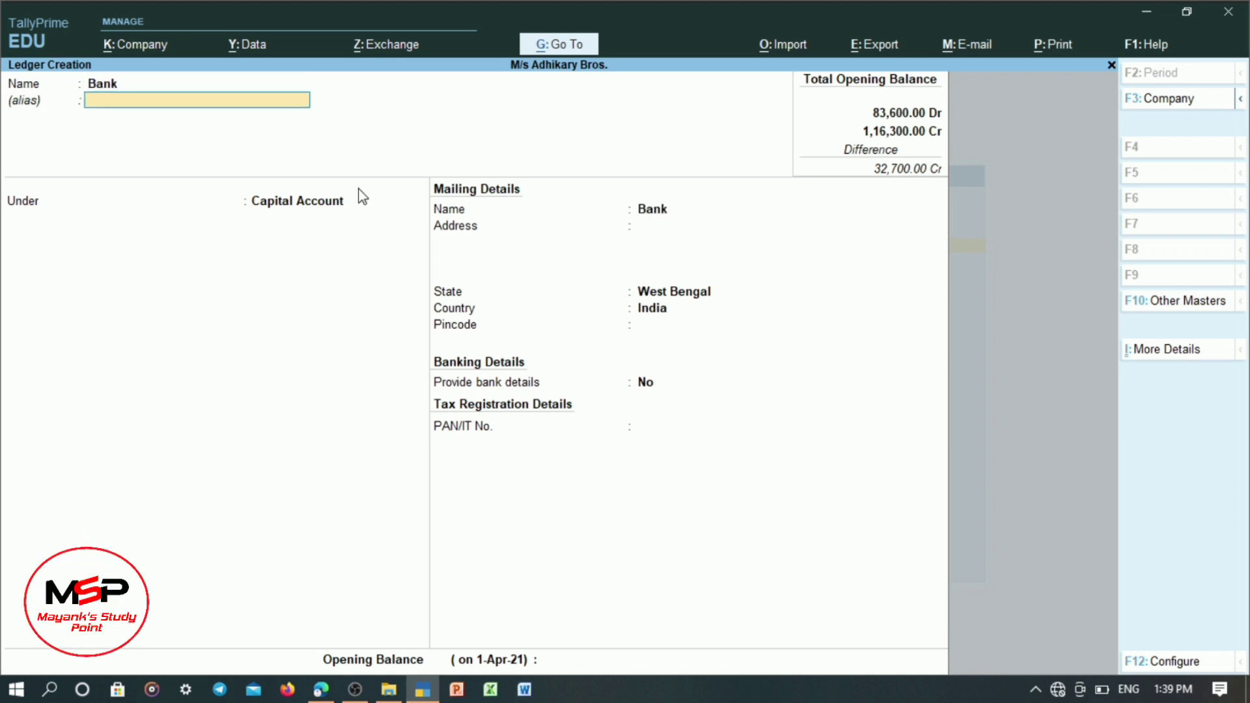
pyautogui.press('Return')
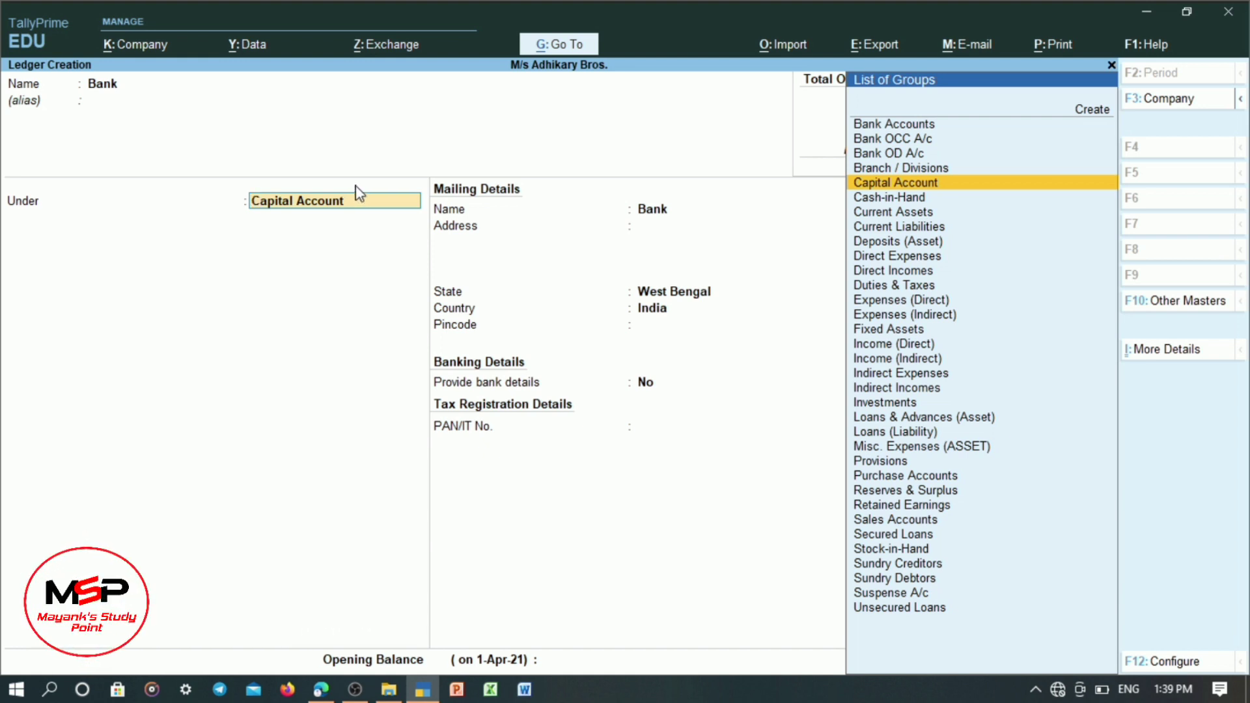
pyautogui.write('Bank')
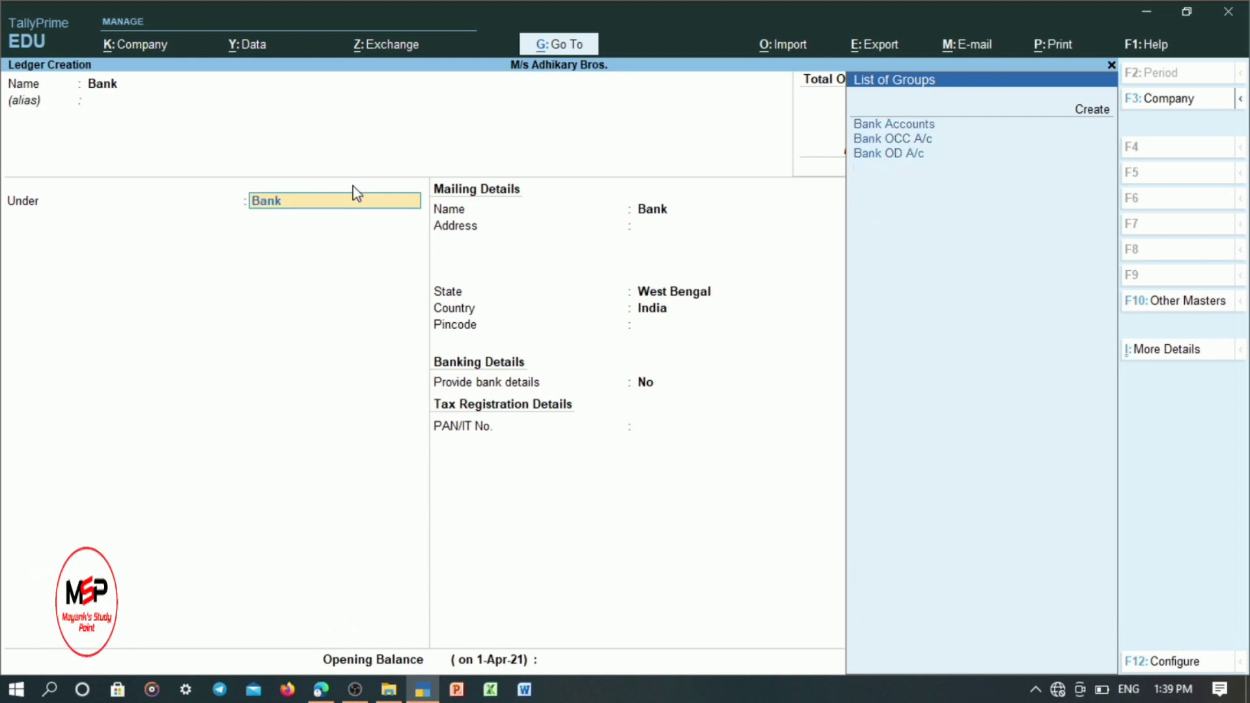
pyautogui.press('Return')
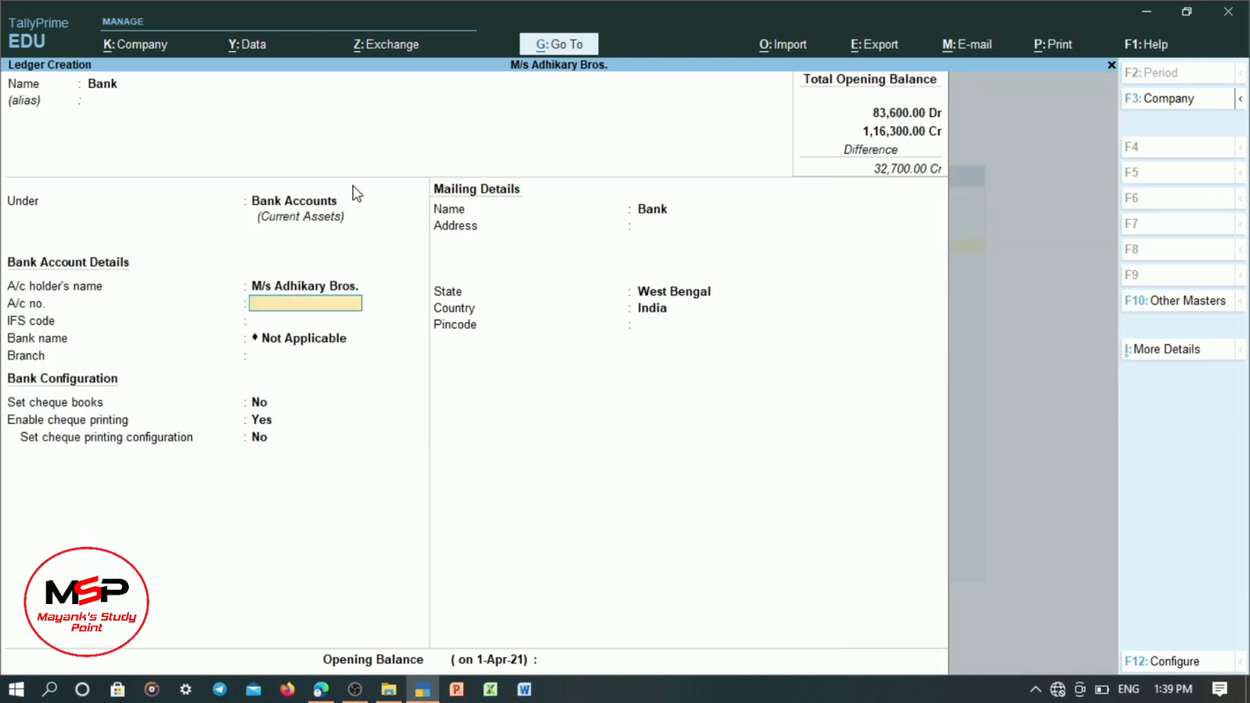
# - Leave the Bank ledger's account details blank, keeping bank name Not Applicable, cheque books No and cheque printing Yes
pyautogui.press('Return')
pyautogui.press('Return')
pyautogui.press('Return')
pyautogui.press('Return')
pyautogui.press('Return')
pyautogui.press('Return')
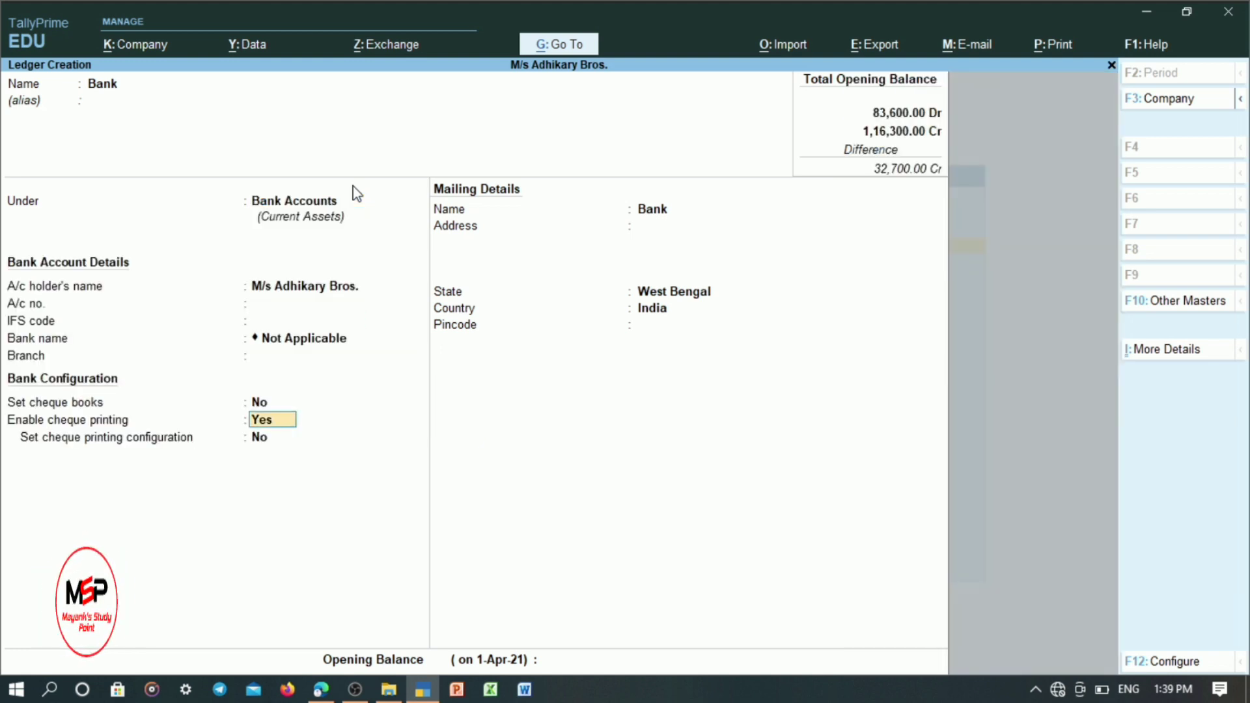
pyautogui.press('Return')
pyautogui.press('Return')
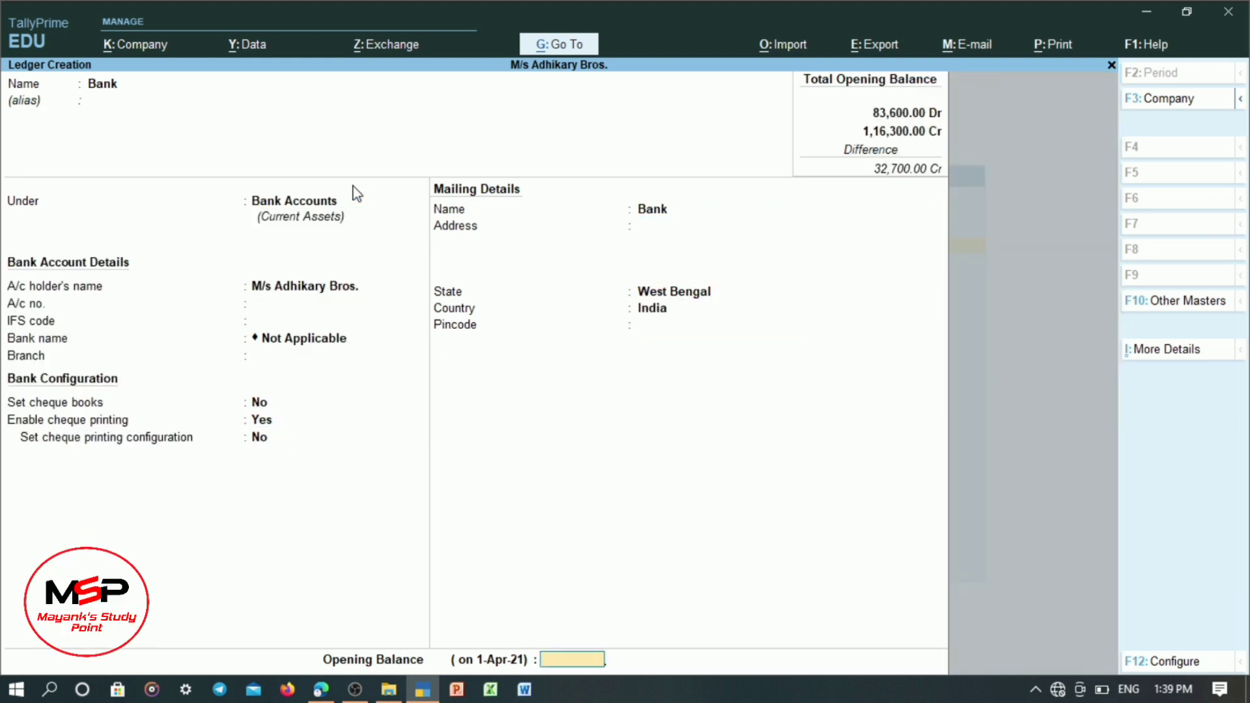
# - Set the Bank ledger's opening balance to 75,000 on the Dr side and save it
pyautogui.write('75000')
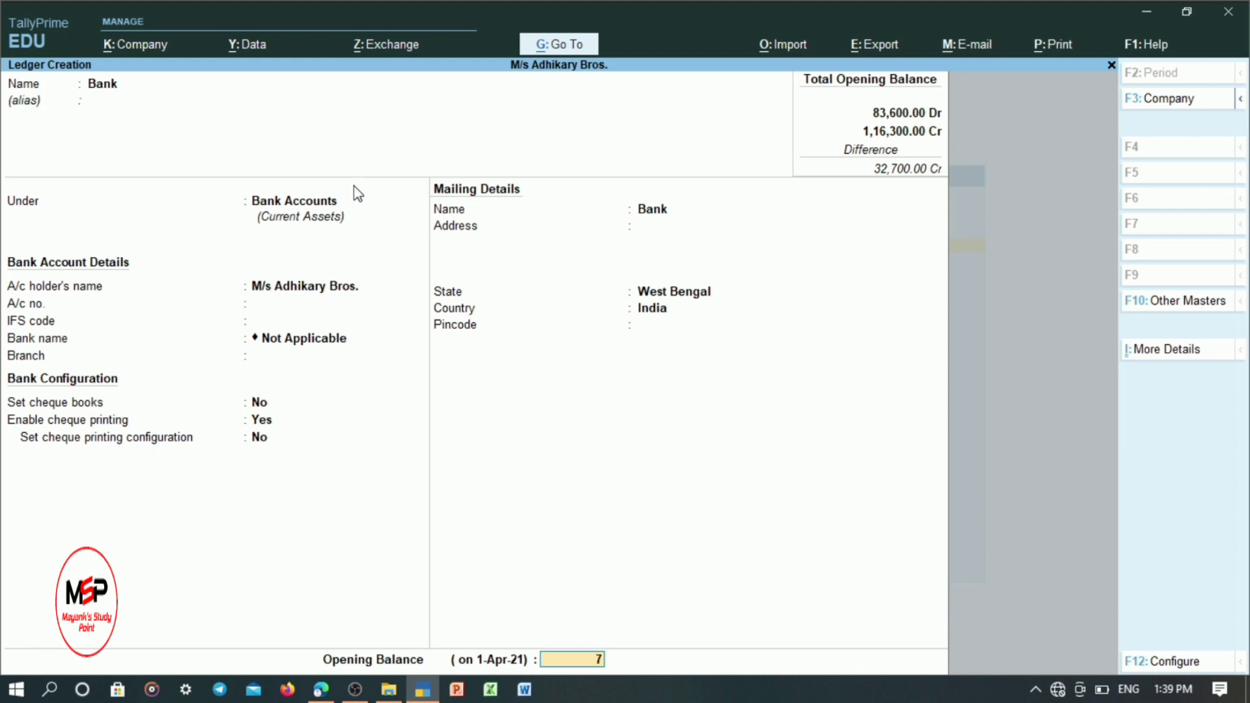
pyautogui.press('Return')
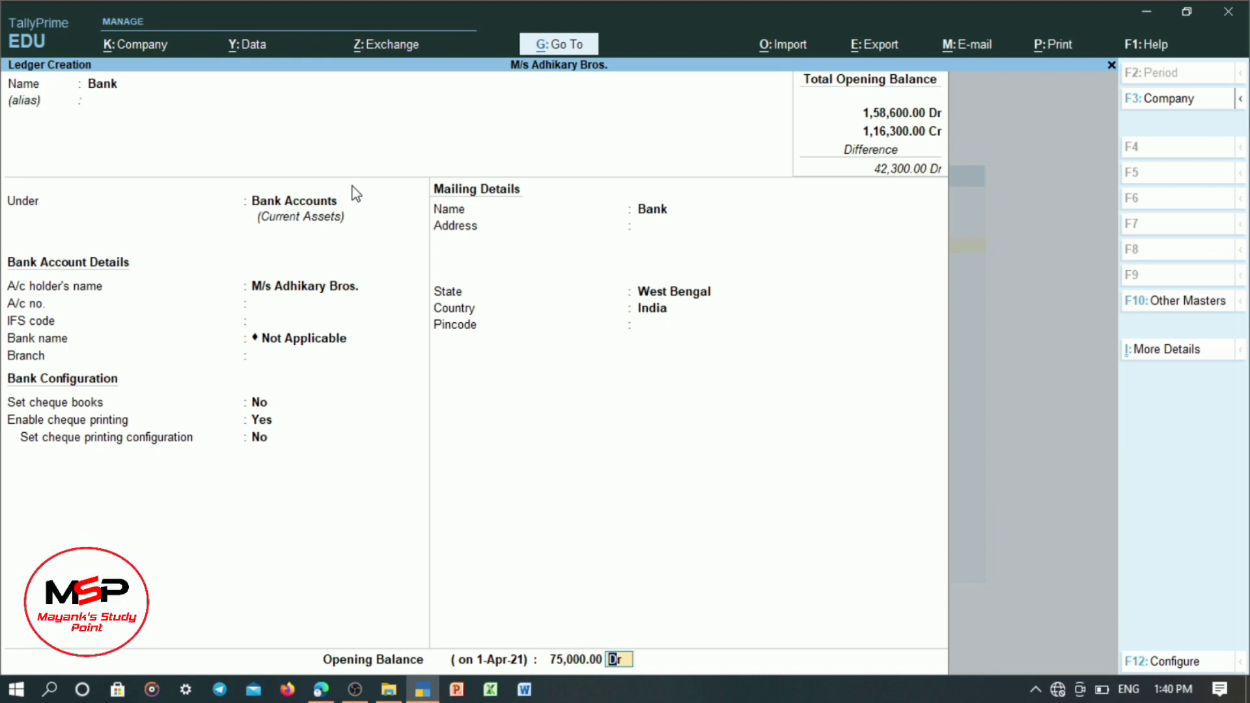
pyautogui.press('Return')
pyautogui.press('Return')
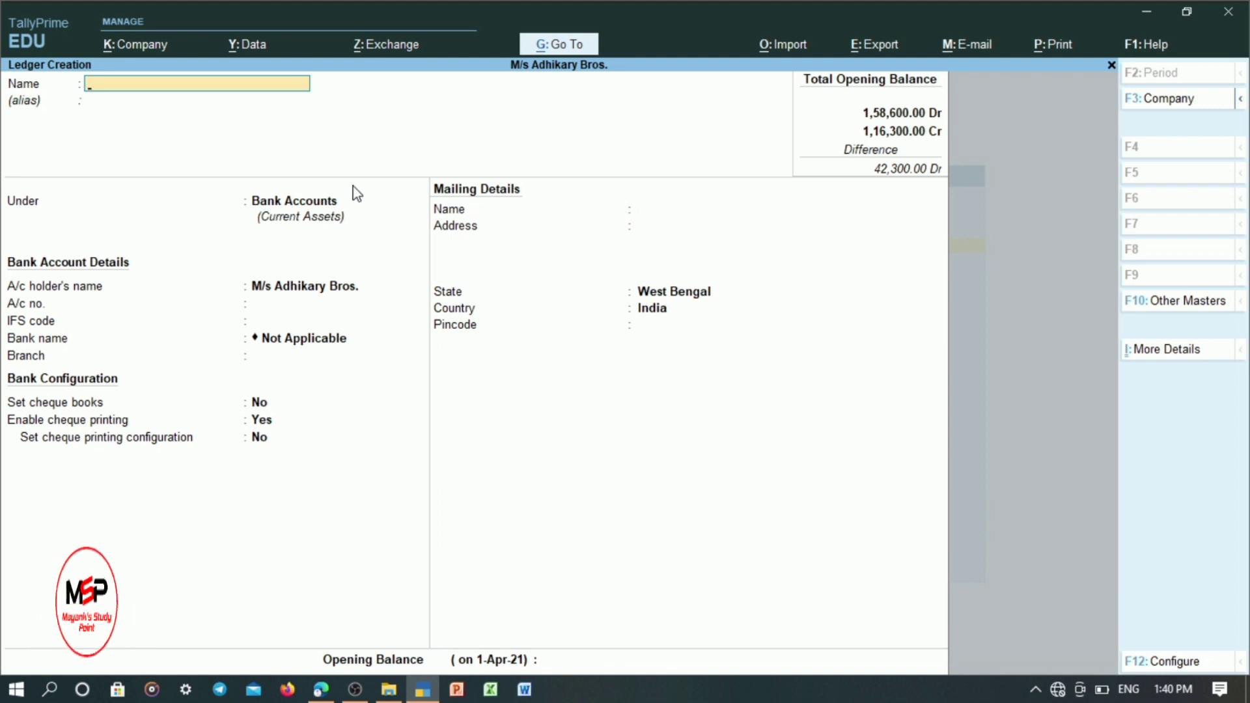
# - Name the next new ledger Machinery, without an alias, and place it under the Fixed Assets group
pyautogui.write('Mach')
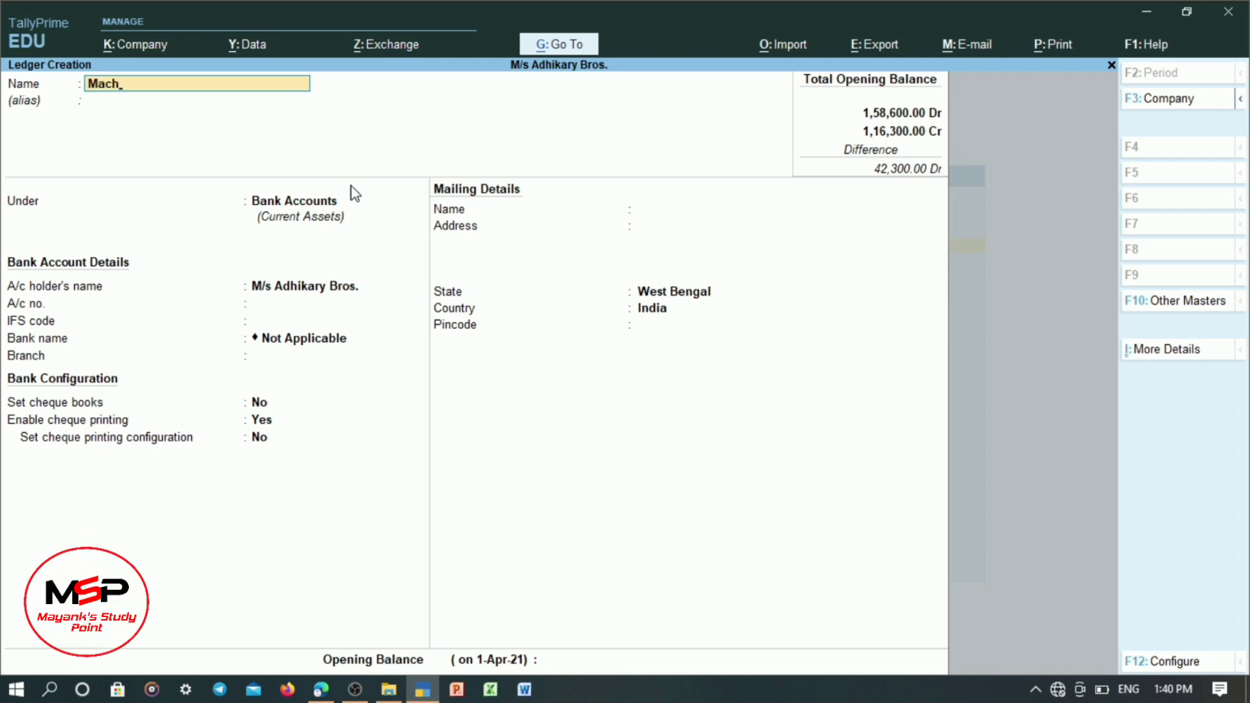
pyautogui.write('inery')
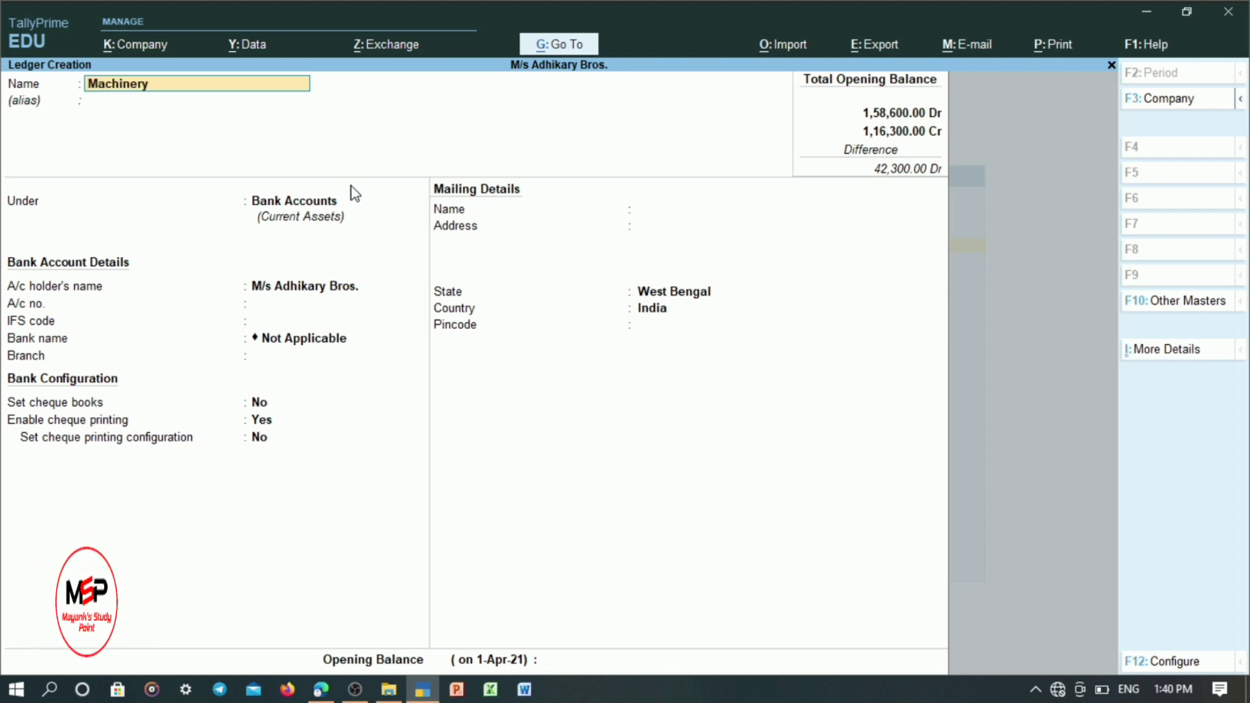
pyautogui.press('Return')
pyautogui.press('Return')
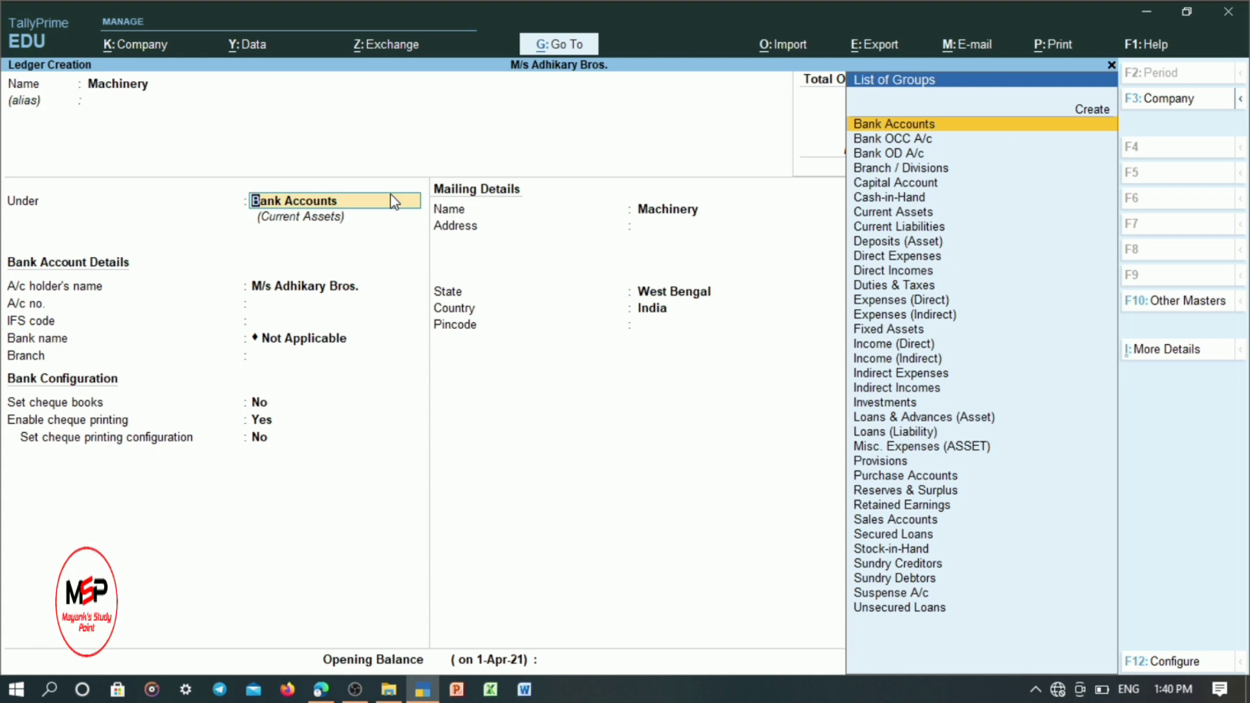
pyautogui.write('F')
pyautogui.press('Return')
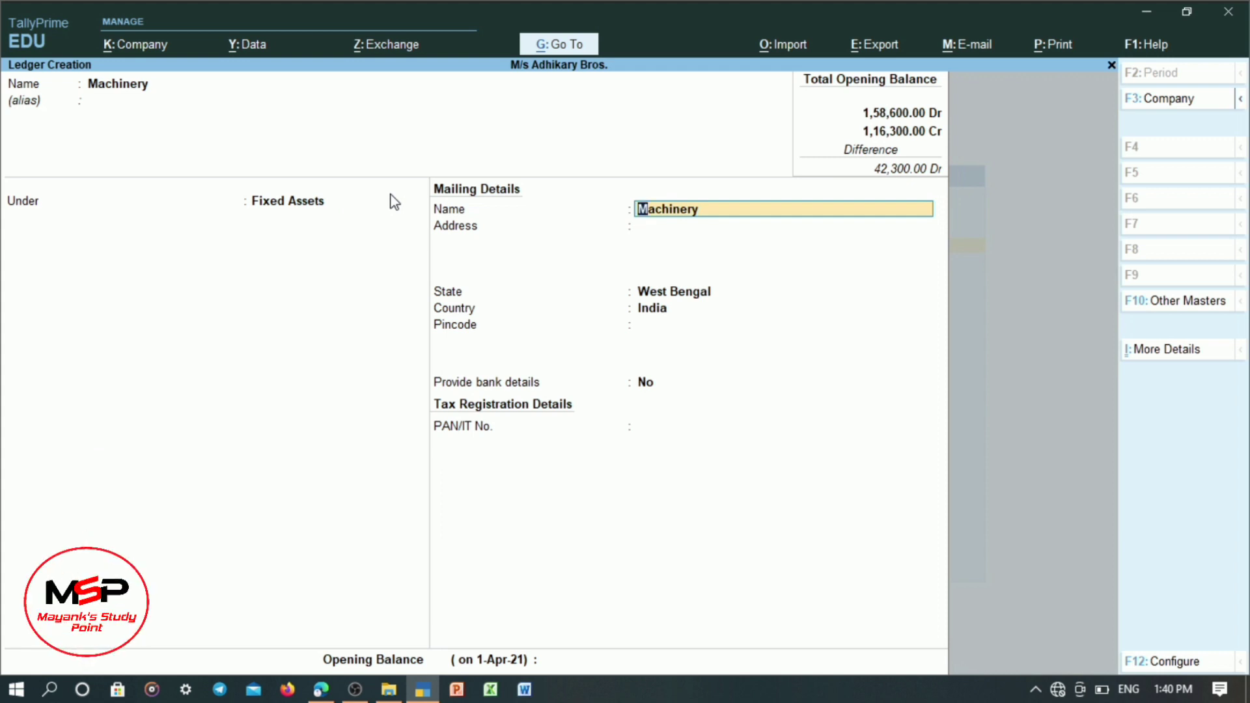
# - Keep the Machinery ledger's default mailing details without bank details or PAN, set its opening balance to 8,200 Dr and save it
pyautogui.press('Return')
pyautogui.press('Return')
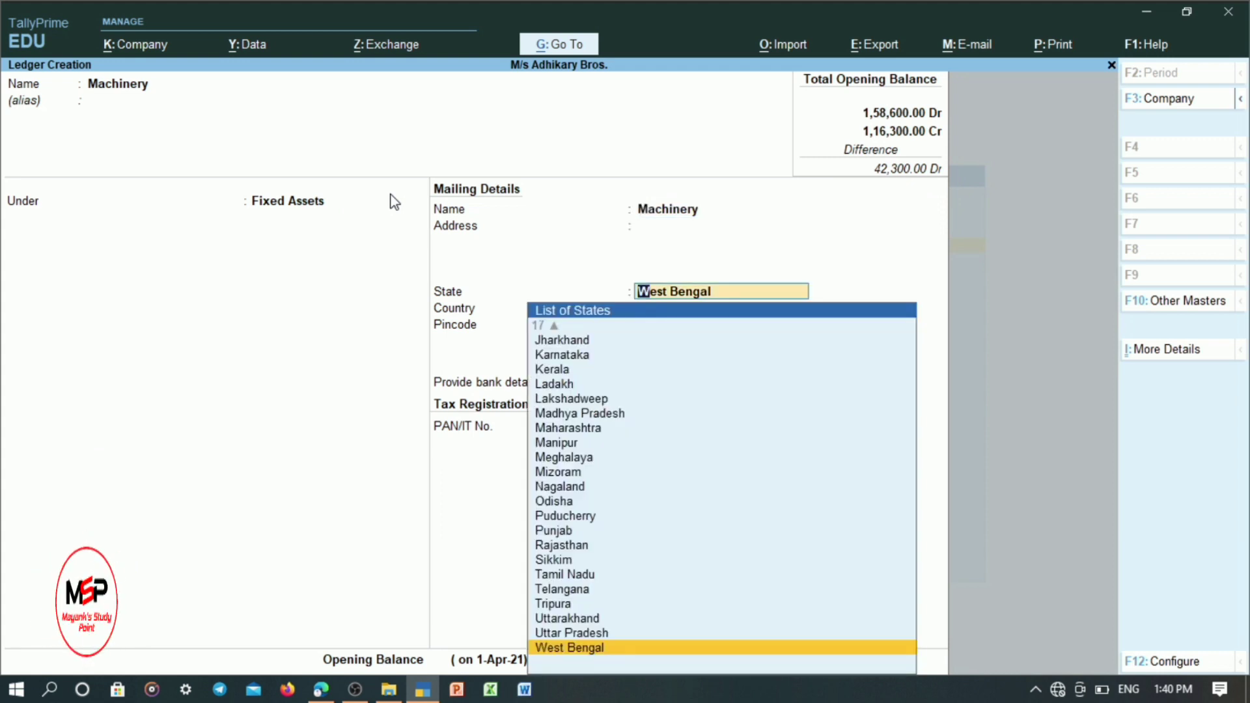
pyautogui.press('Return')
pyautogui.press('Return')
pyautogui.press('Return')
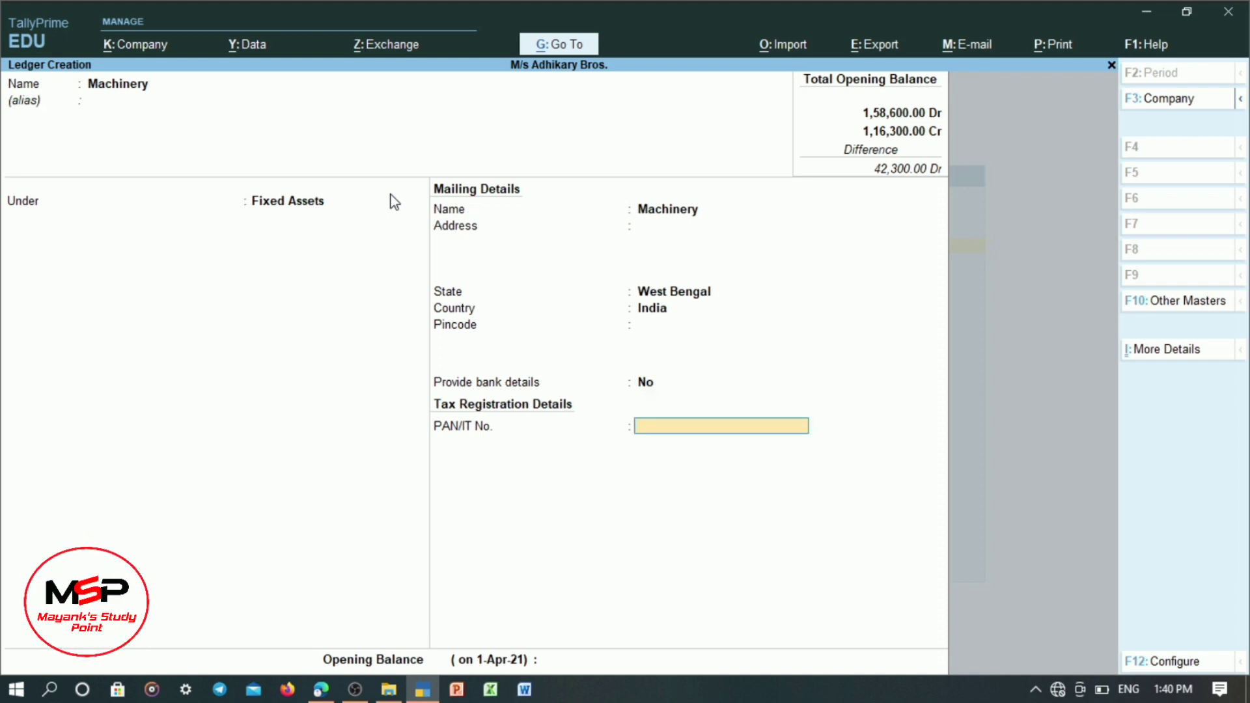
pyautogui.press('Return')
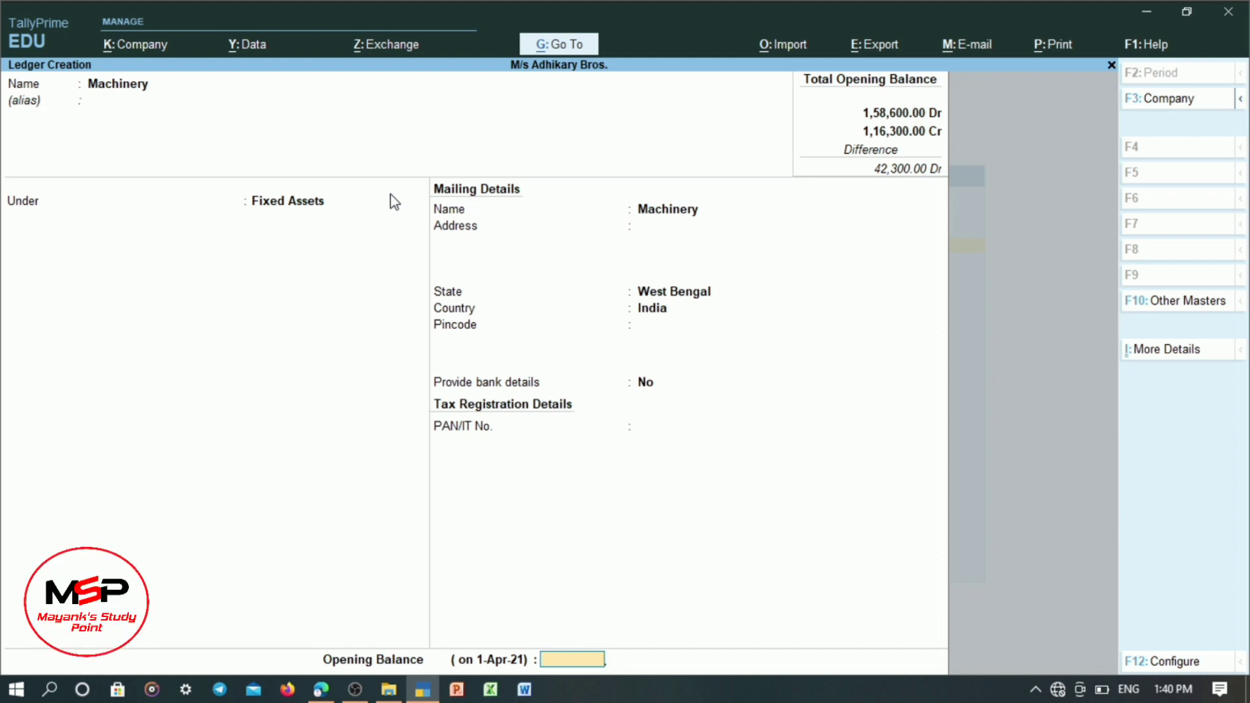
pyautogui.write('8200')
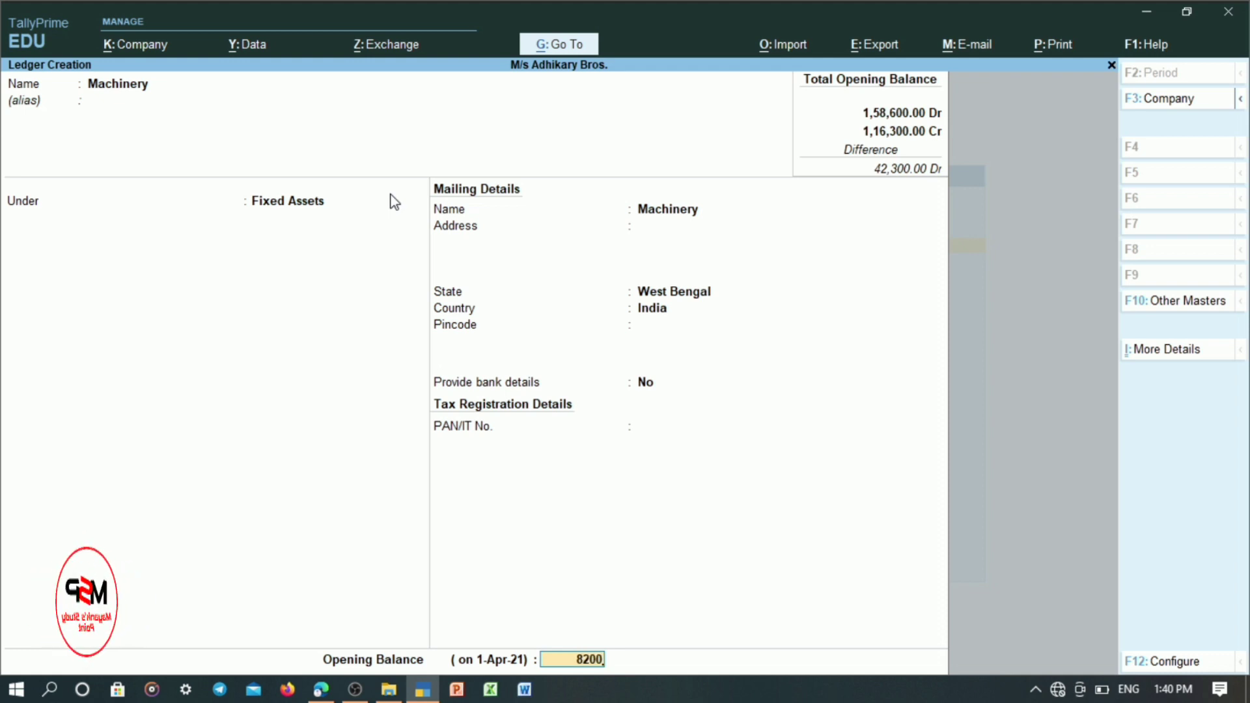
pyautogui.press('Return')
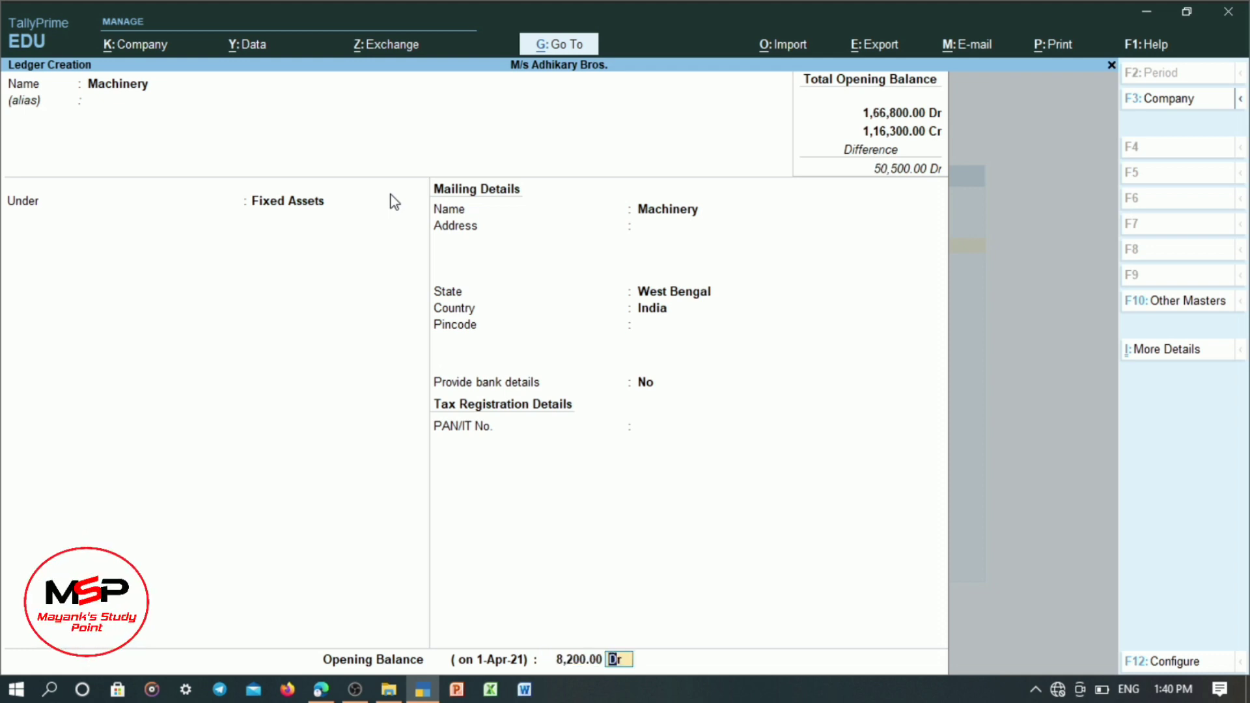
pyautogui.press('Return')
pyautogui.press('Return')
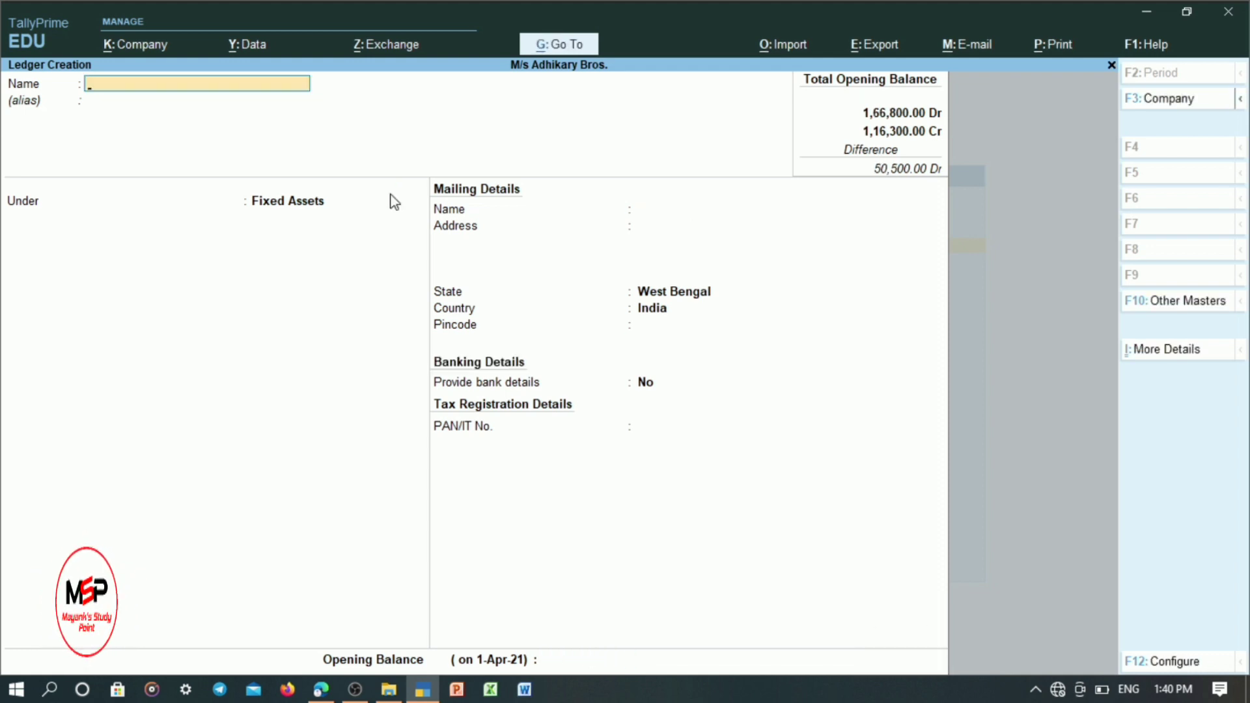
# - Name the next new ledger Int. Received, without an alias, and place it under the Indirect Incomes group
pyautogui.write('I')
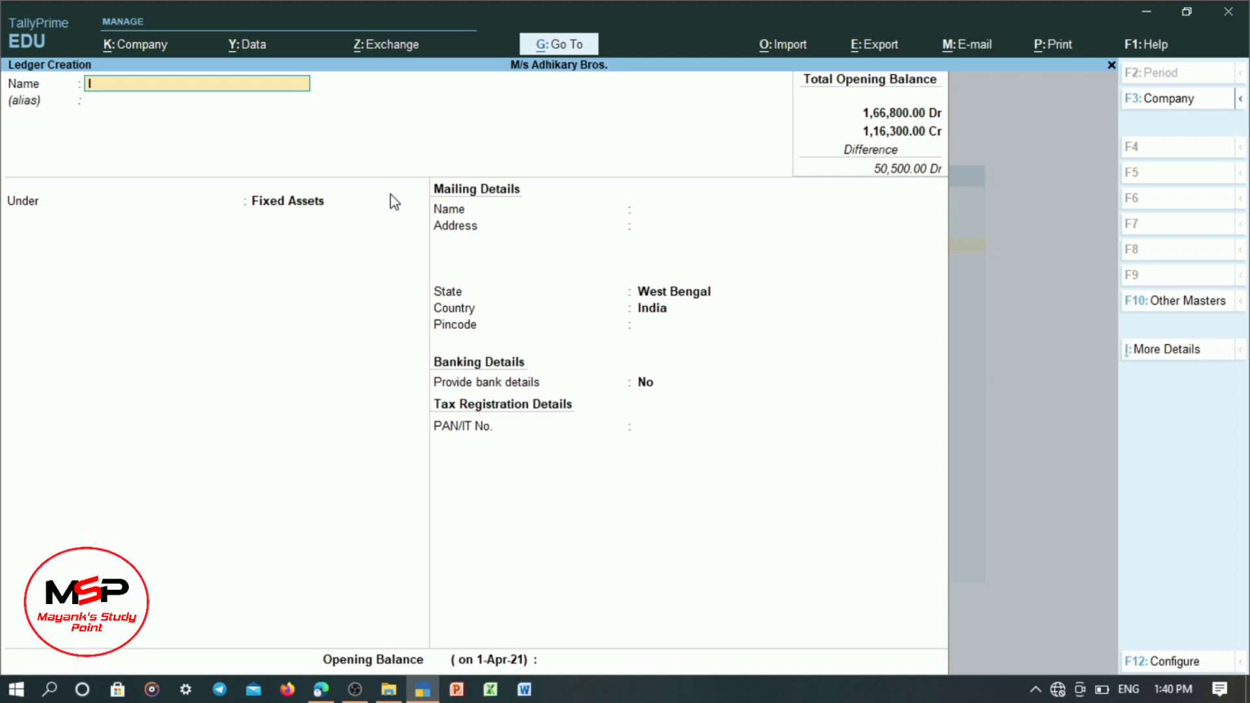
pyautogui.write('nt')
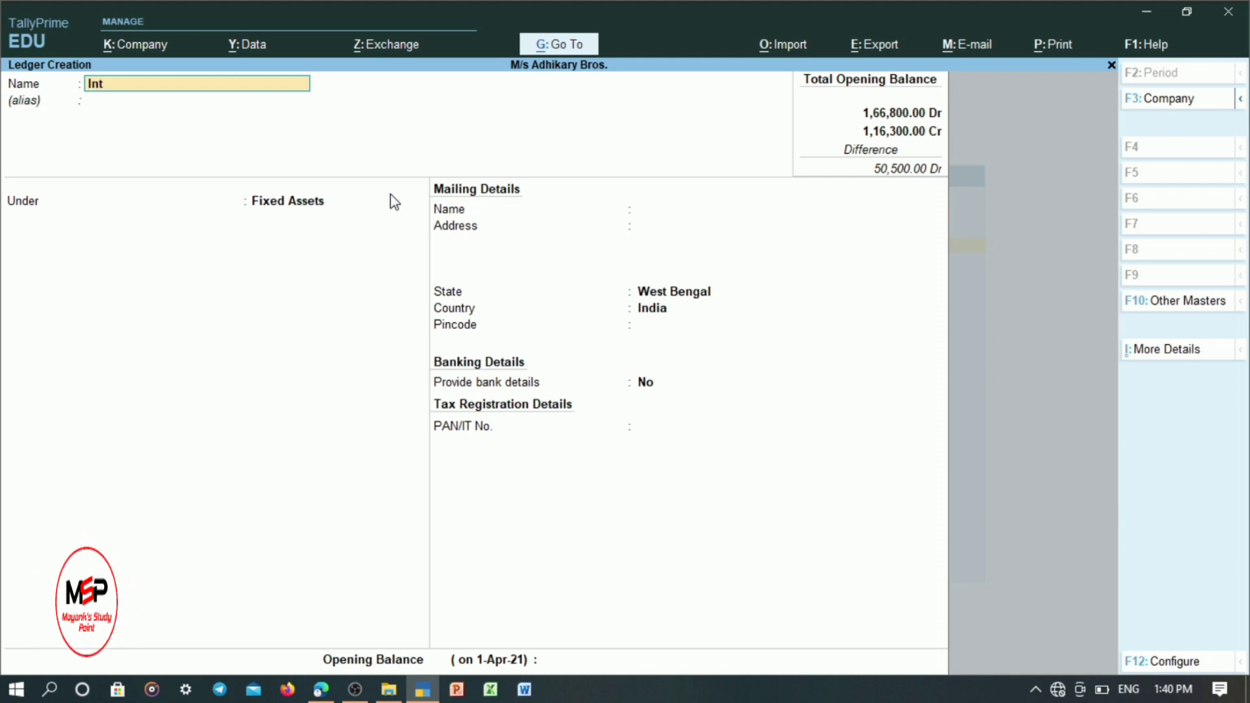
pyautogui.write('. Re')
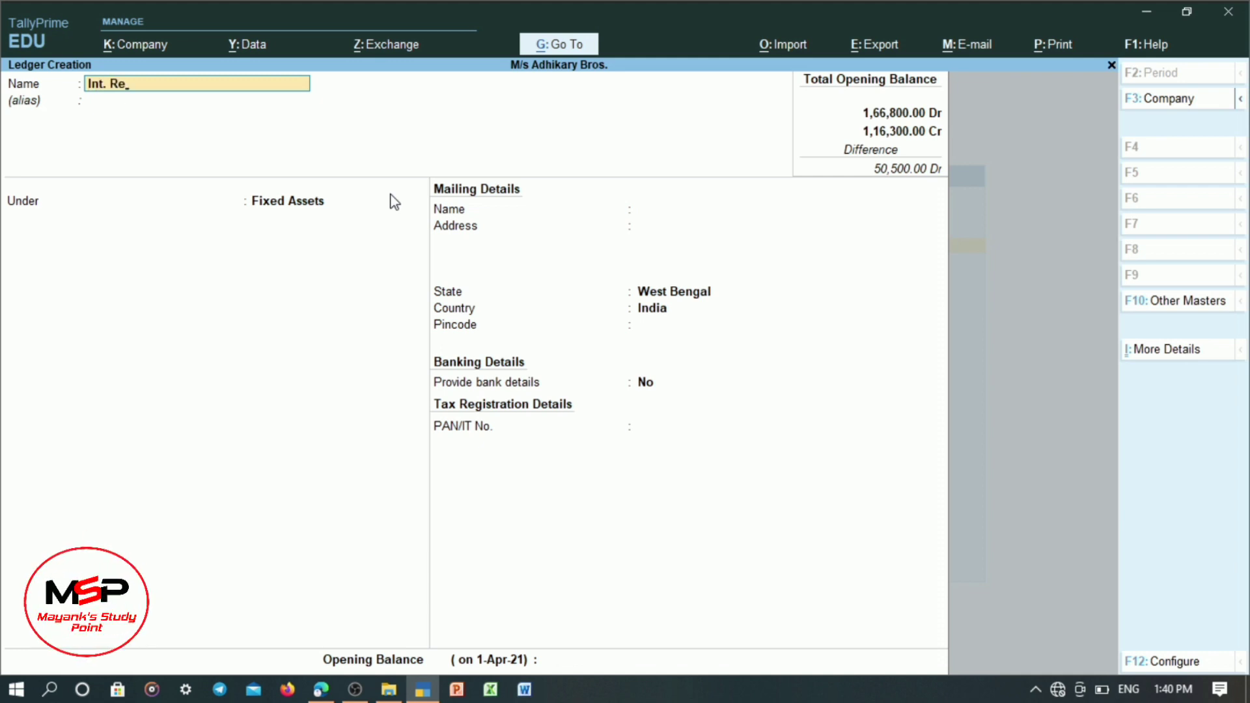
pyautogui.write('cei')
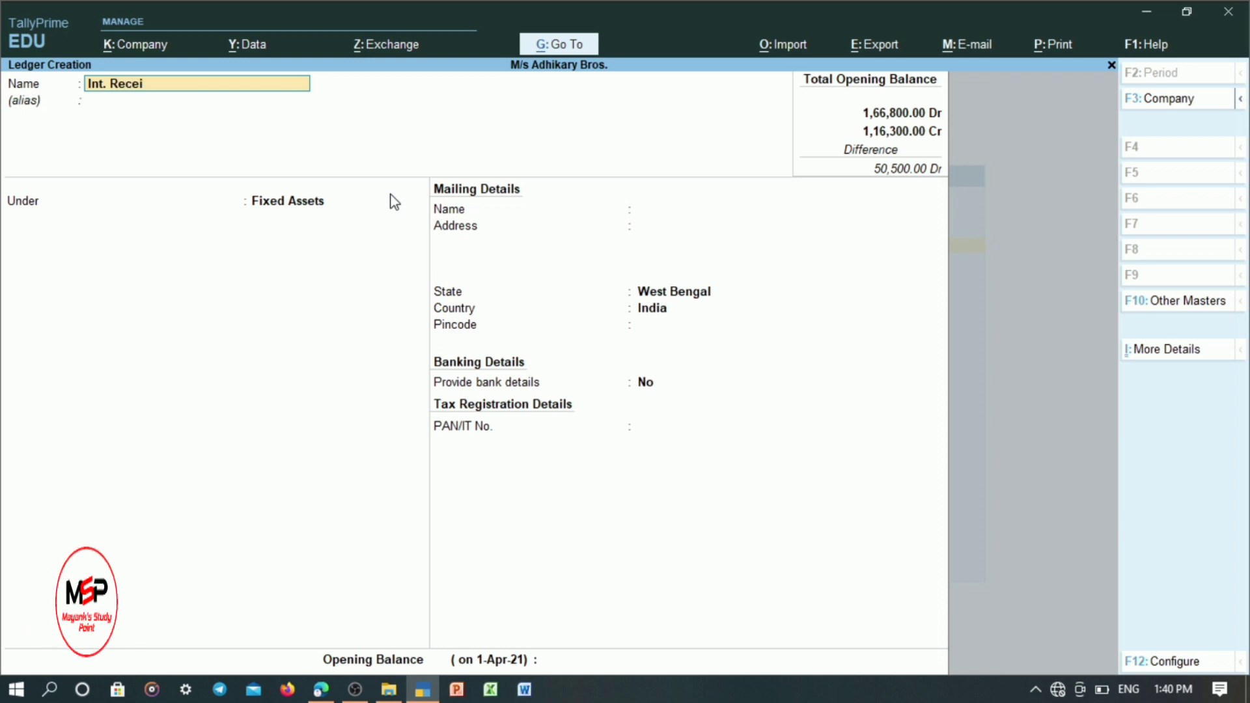
pyautogui.write('ved')
pyautogui.press('Return')
pyautogui.press('Return')
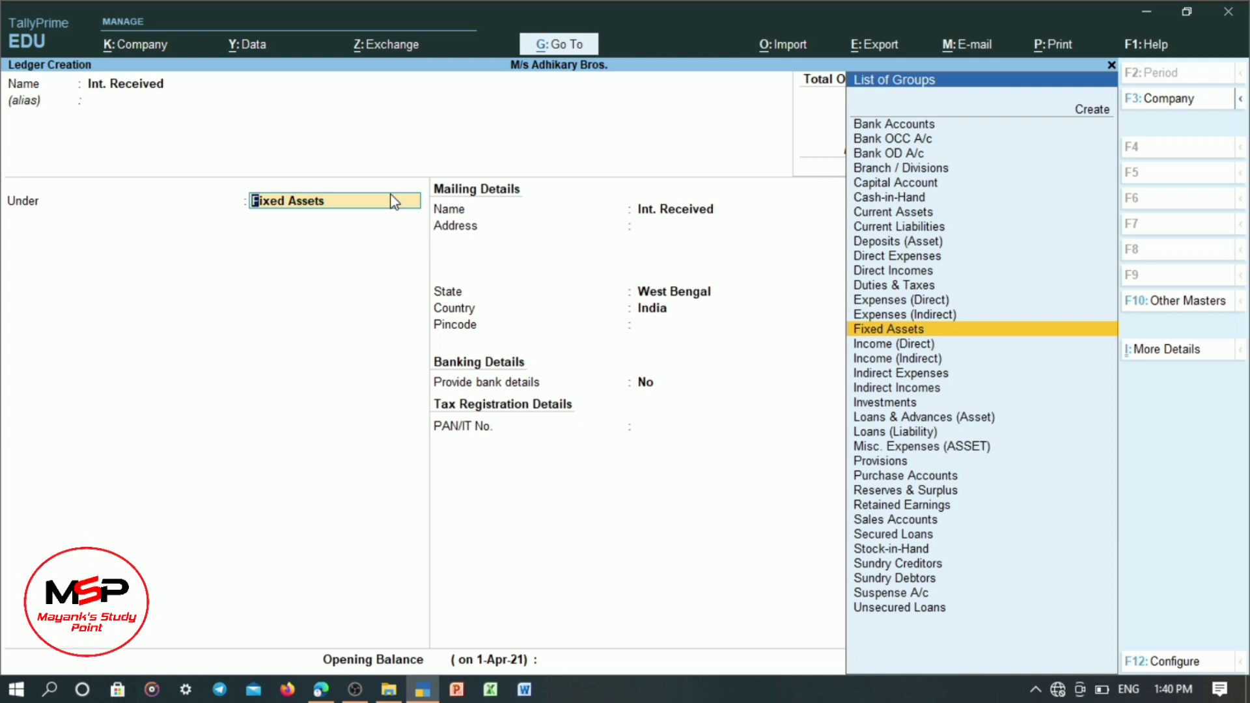
pyautogui.press('Down')
pyautogui.press('Down')
pyautogui.press('Down')
pyautogui.press('Down')
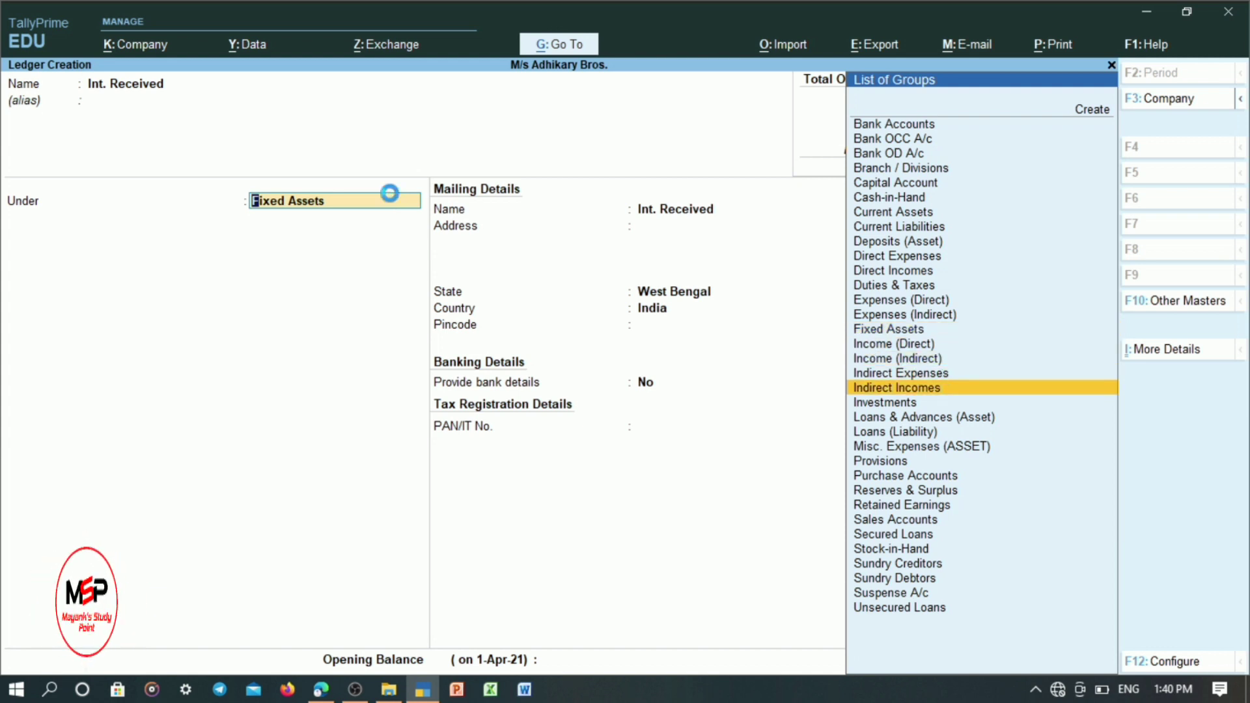
pyautogui.press('Return')
# - Keep Int. Received's ledger type Not Applicable without bank details, set its opening balance to 14,500 Cr and save it
pyautogui.press('Return')
pyautogui.press('Return')
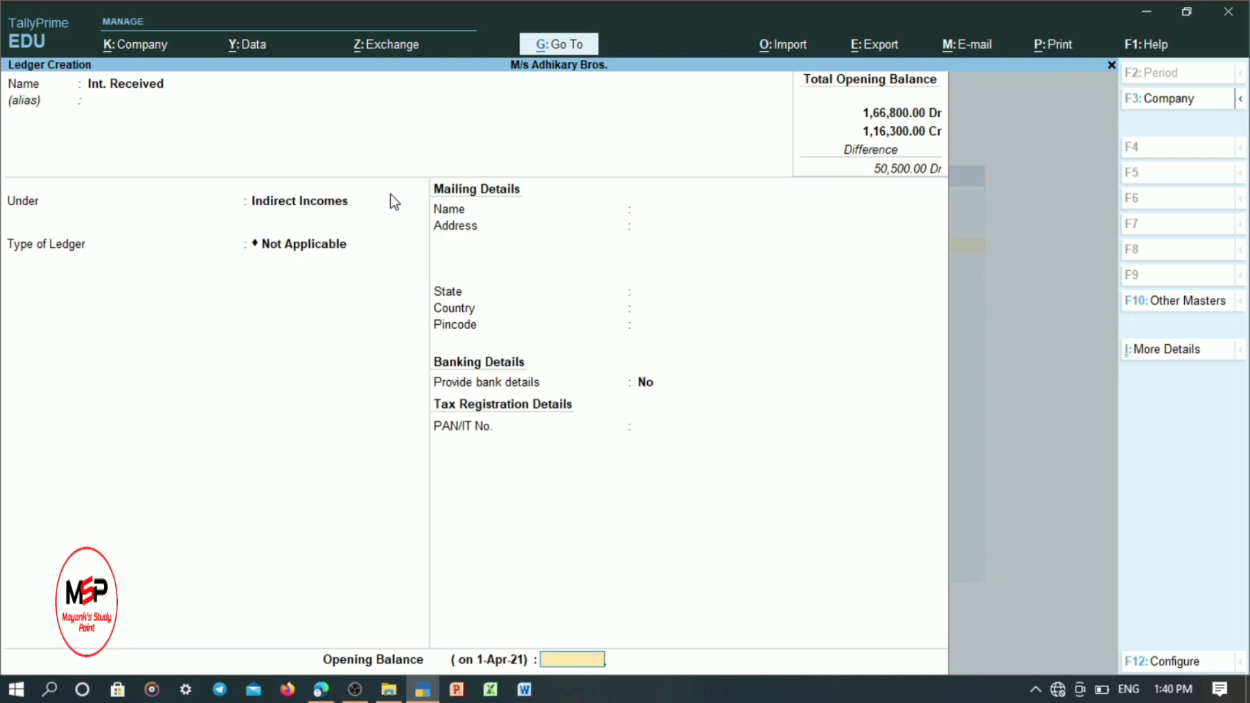
pyautogui.write('14500')
pyautogui.press('Return')
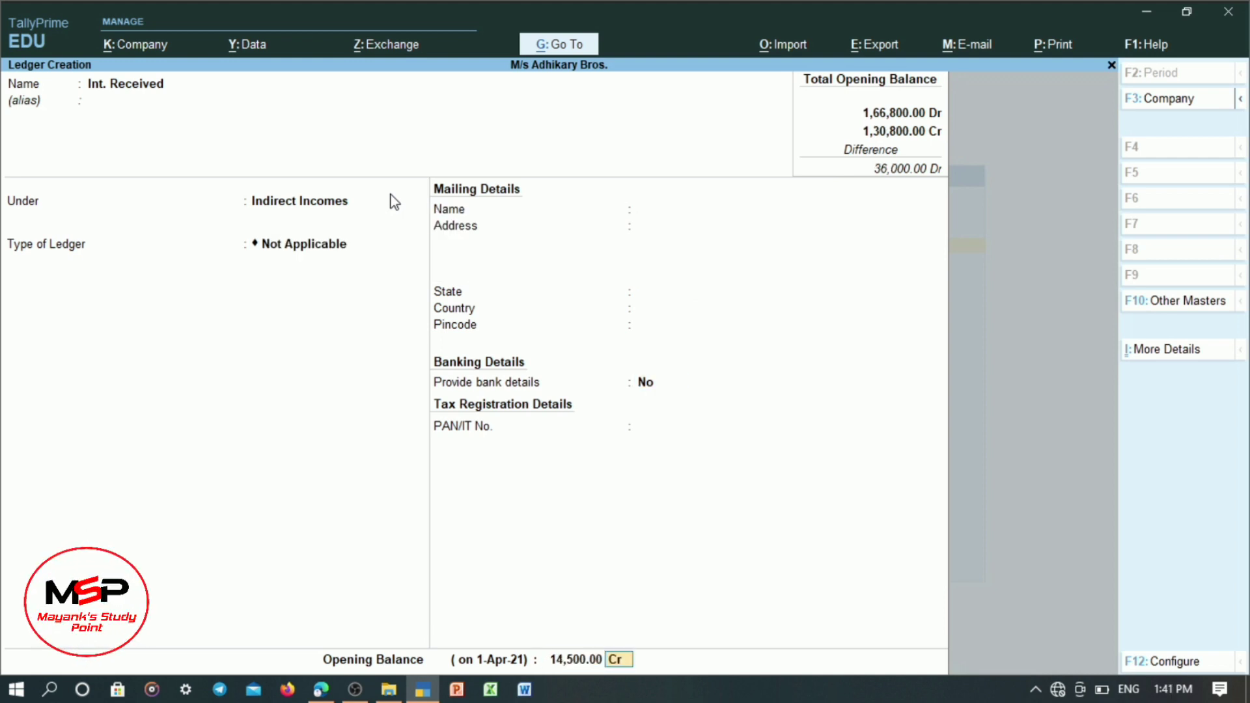
pyautogui.press('Return')
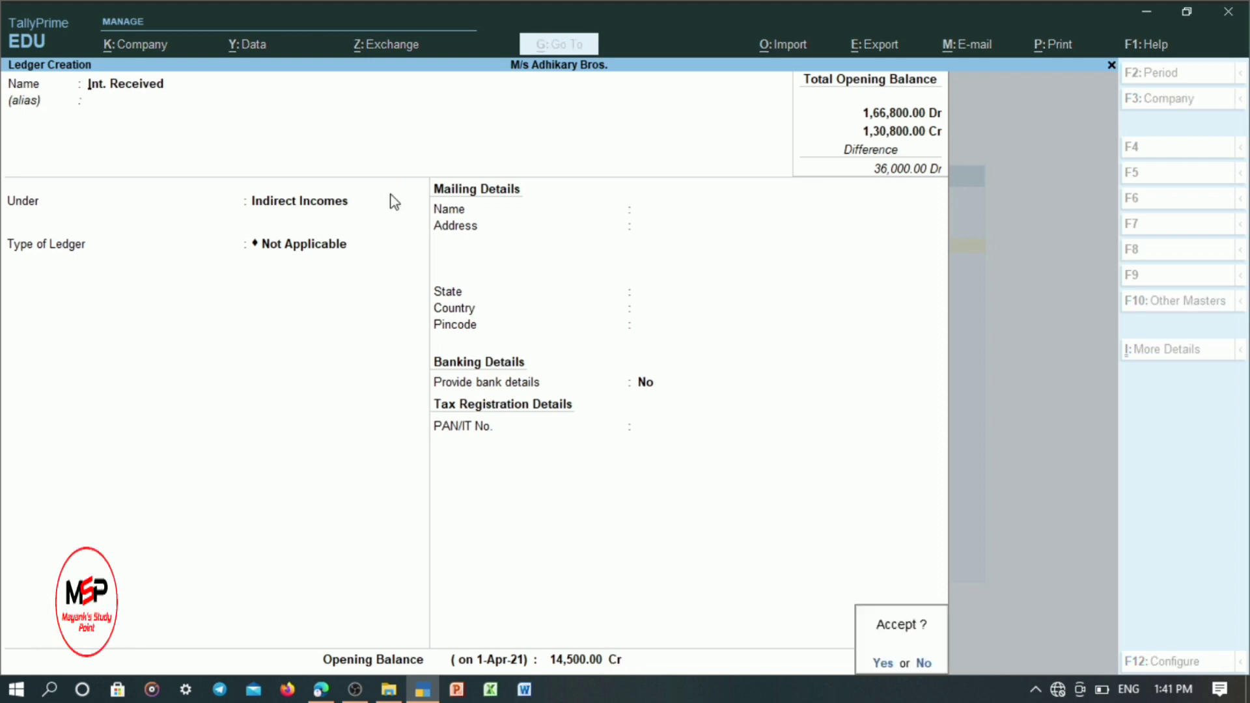
pyautogui.press('Return')
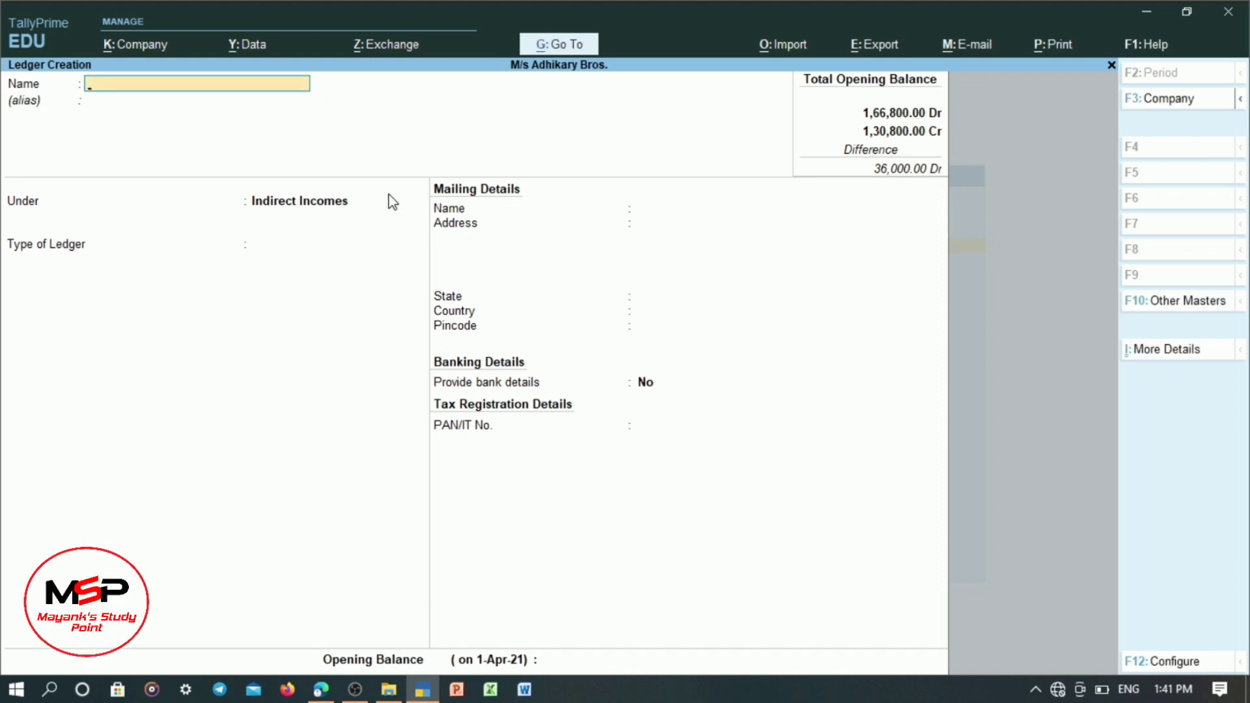
# - Name the next new ledger Dics. Allowed, without an alias, and place it under the Indirect Expenses group
pyautogui.write('Dic')
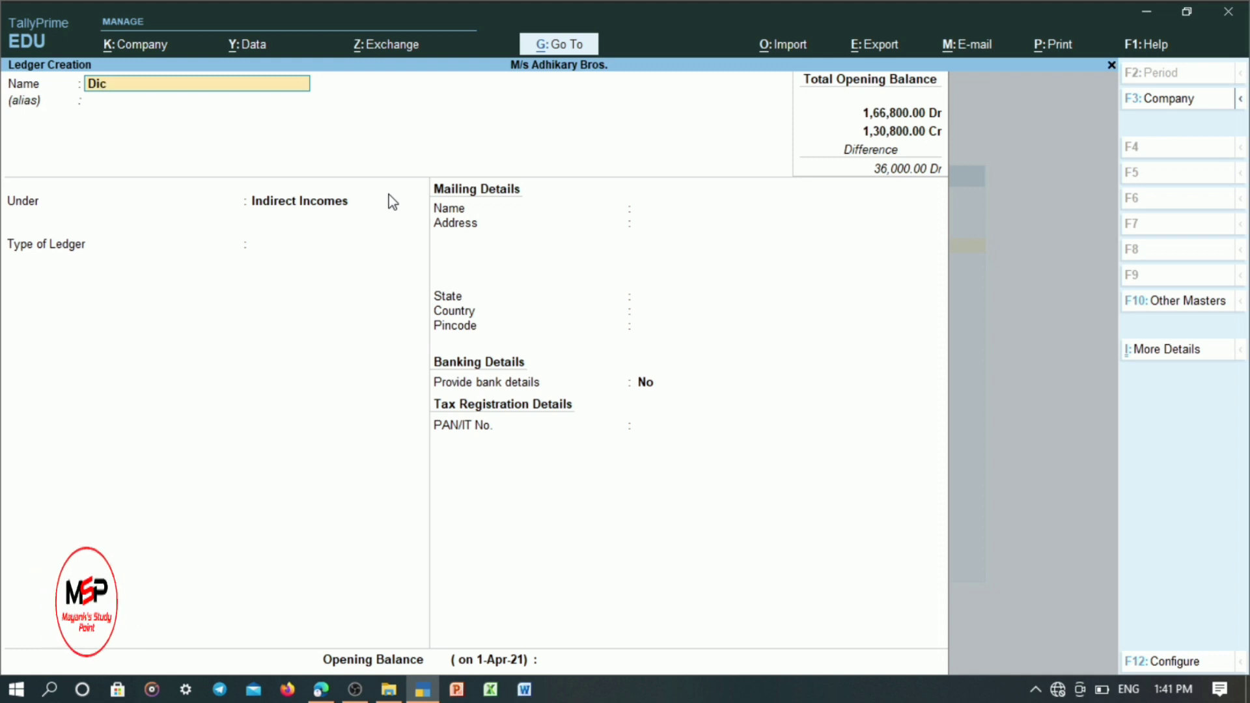
pyautogui.write('s. Allowed')
pyautogui.press('Return')
pyautogui.press('Return')
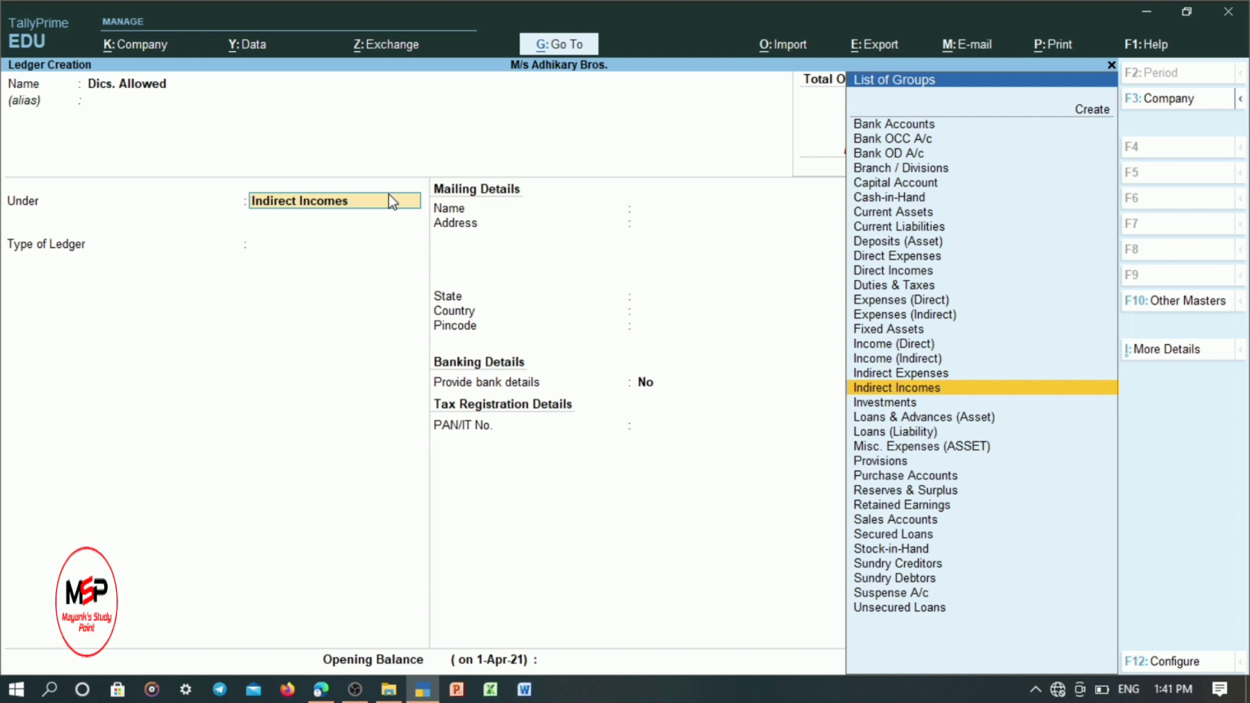
pyautogui.press('Up')
pyautogui.press('Return')
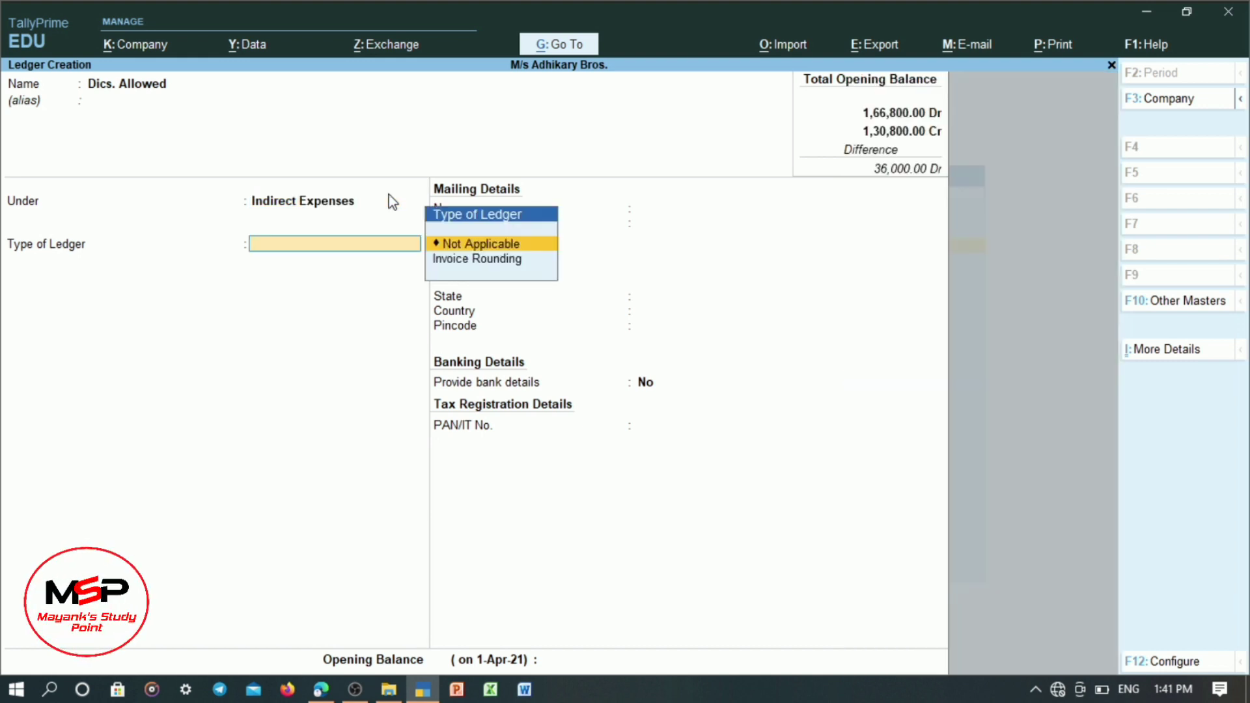
# - Keep Dics. Allowed's ledger type Not Applicable without bank details, and decline saving it while its opening balance is blank
pyautogui.press('Return')
pyautogui.press('Return')
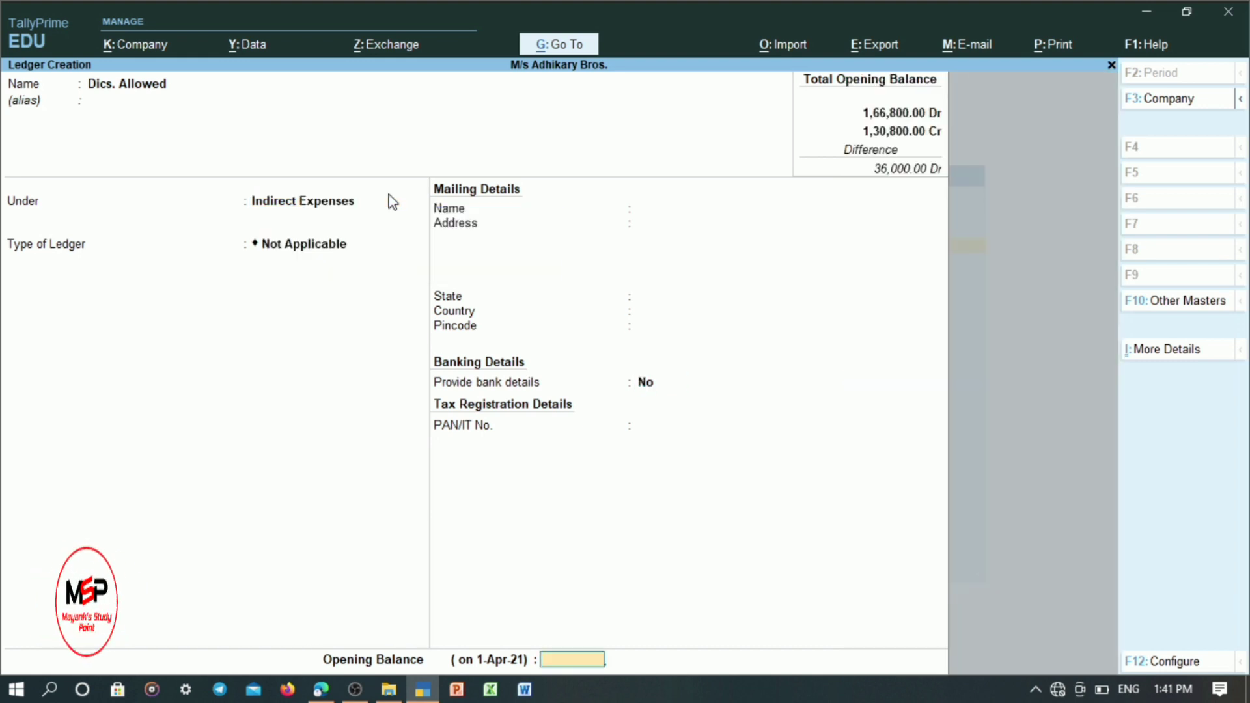
pyautogui.press('Return')
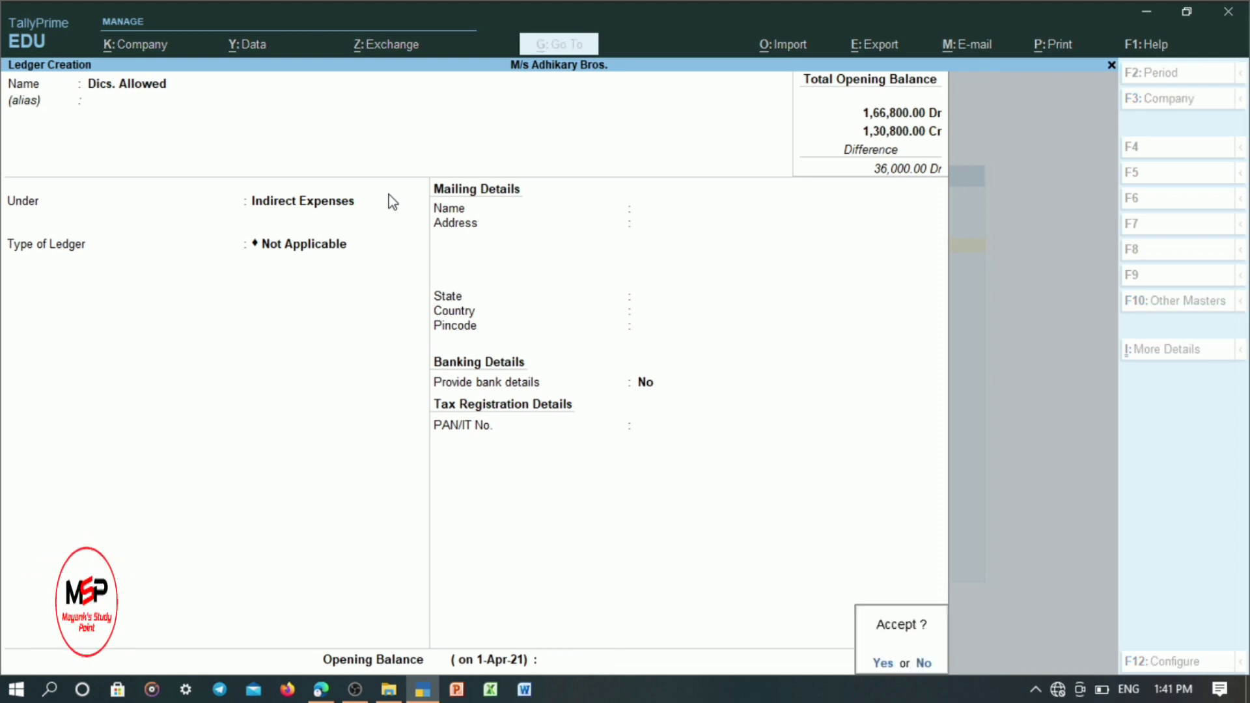
pyautogui.press('n')
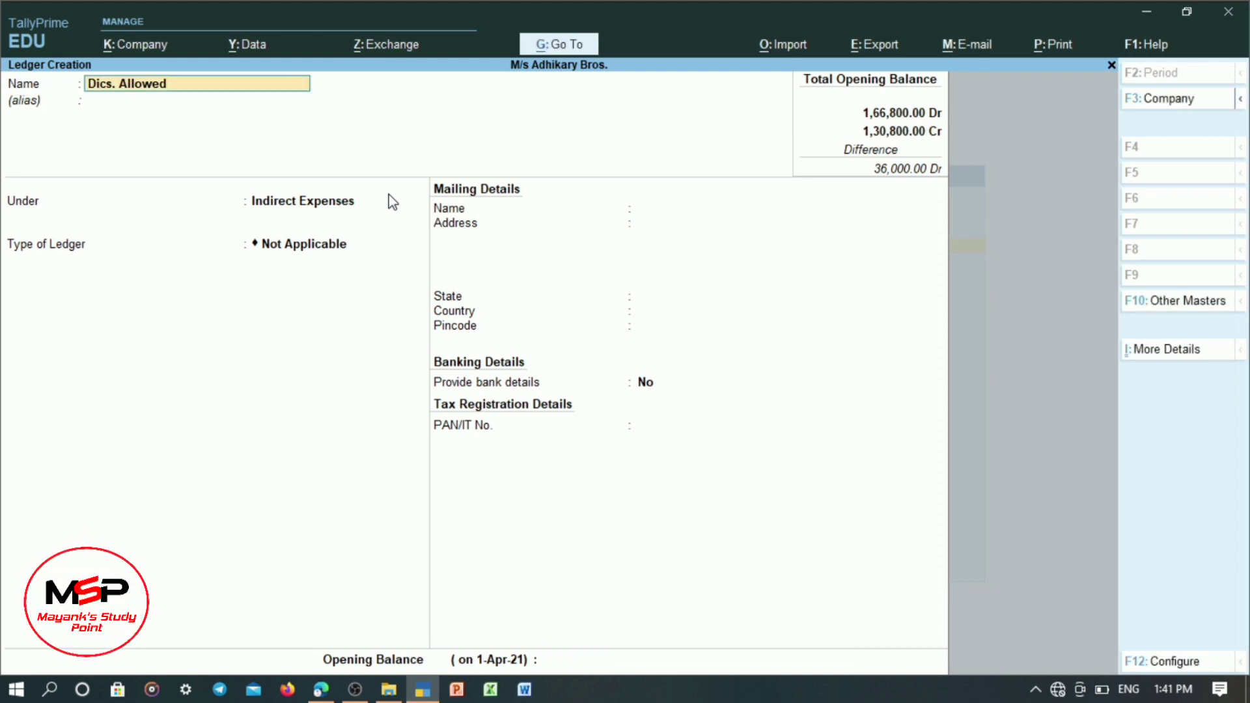
# - Keep the Dics. Allowed ledger's entered details, set its opening balance to 1,000 Dr and save it
pyautogui.press('Return')
pyautogui.press('Return')
pyautogui.press('Return')
pyautogui.press('Return')
pyautogui.press('Return')
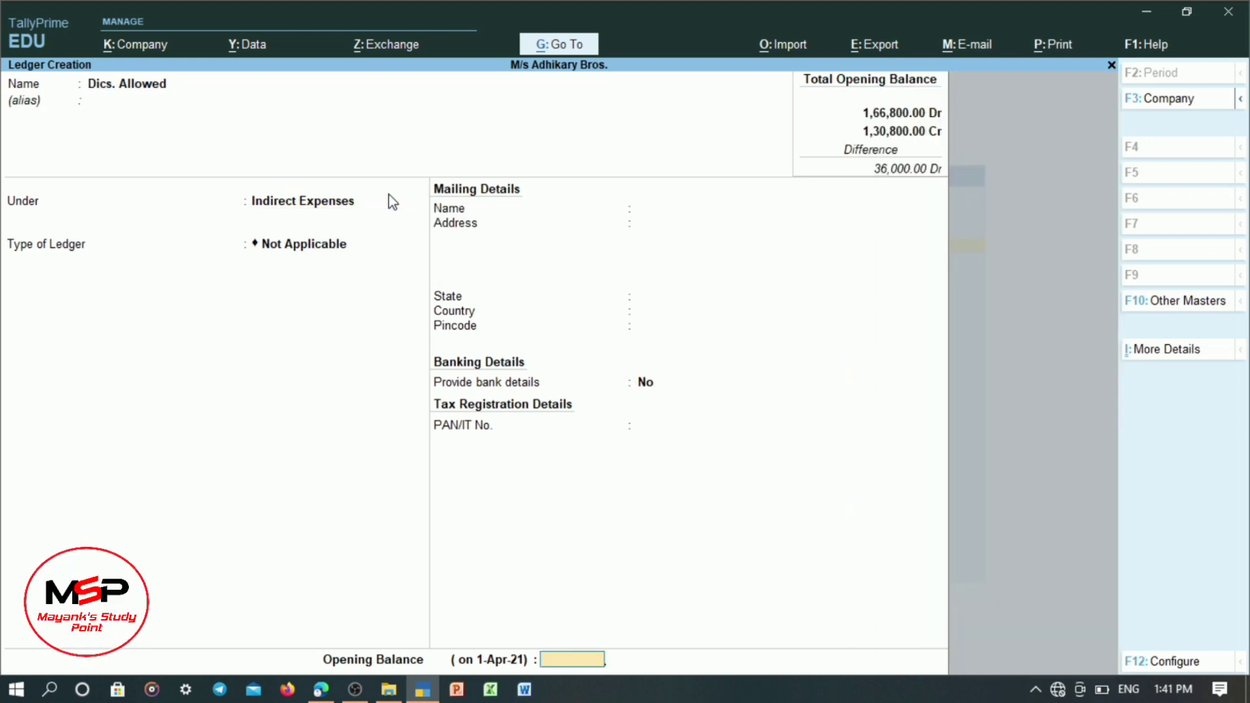
pyautogui.write('1000')
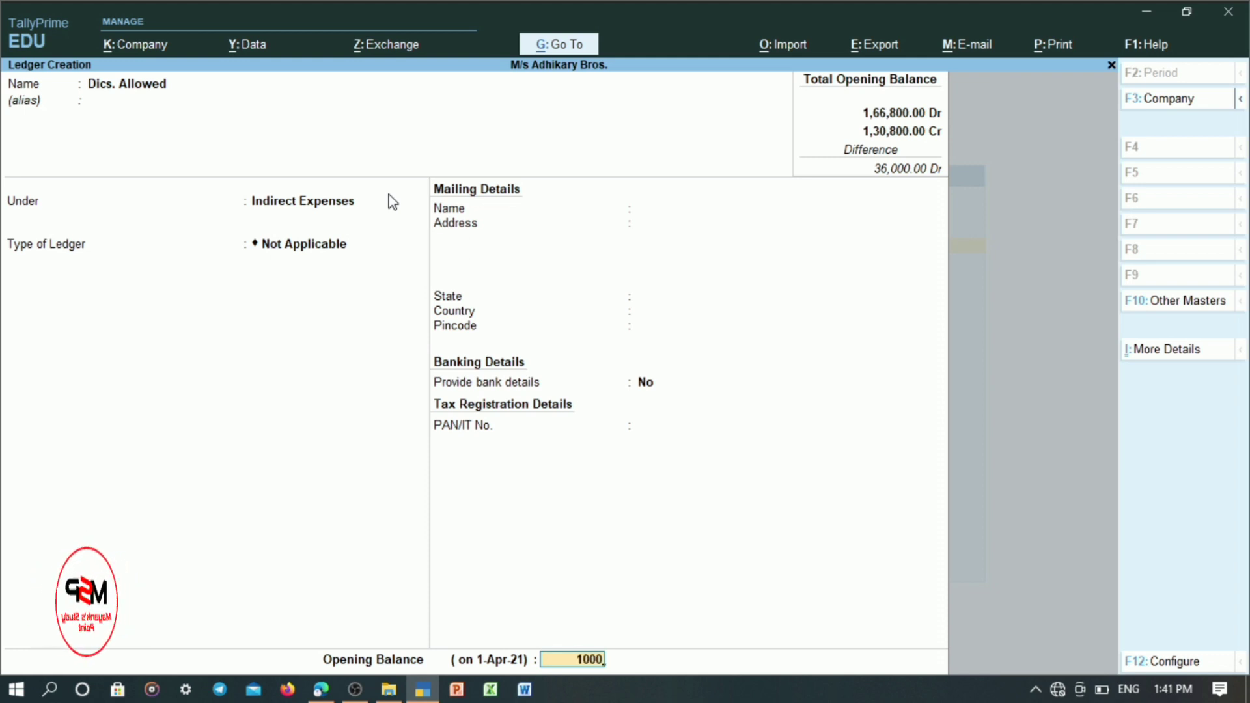
pyautogui.press('Return')
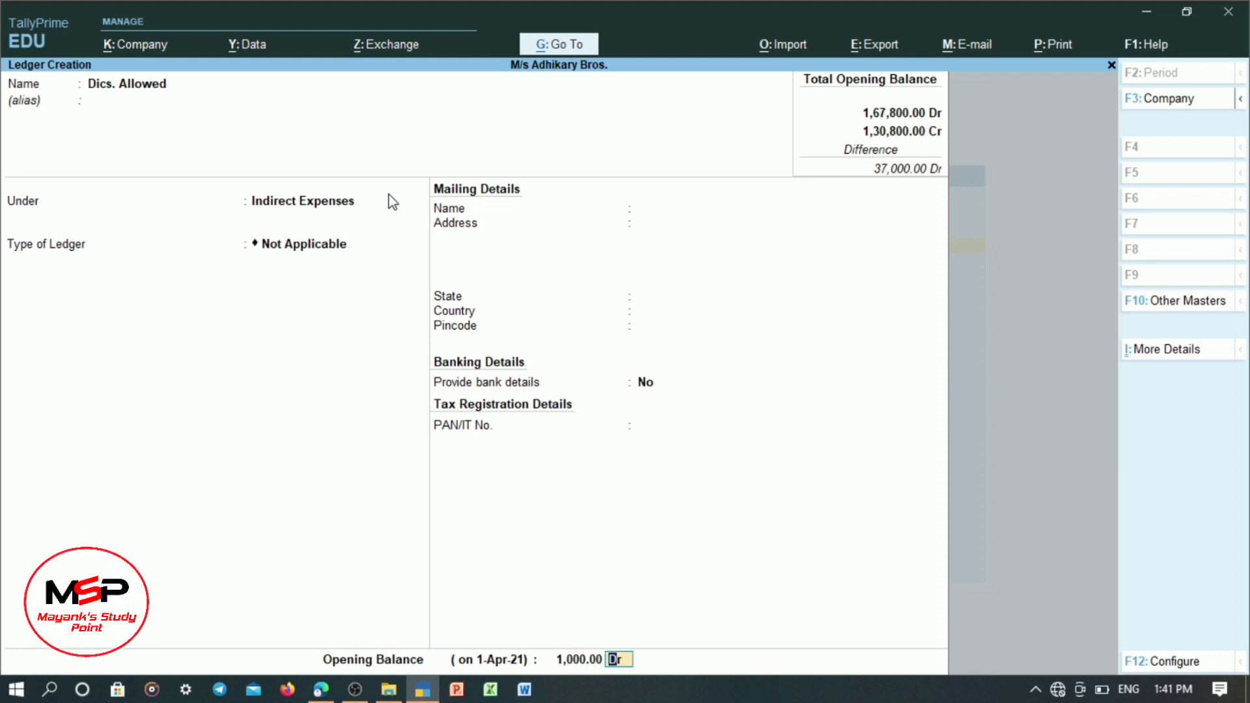
pyautogui.press('Return')
pyautogui.press('Return')
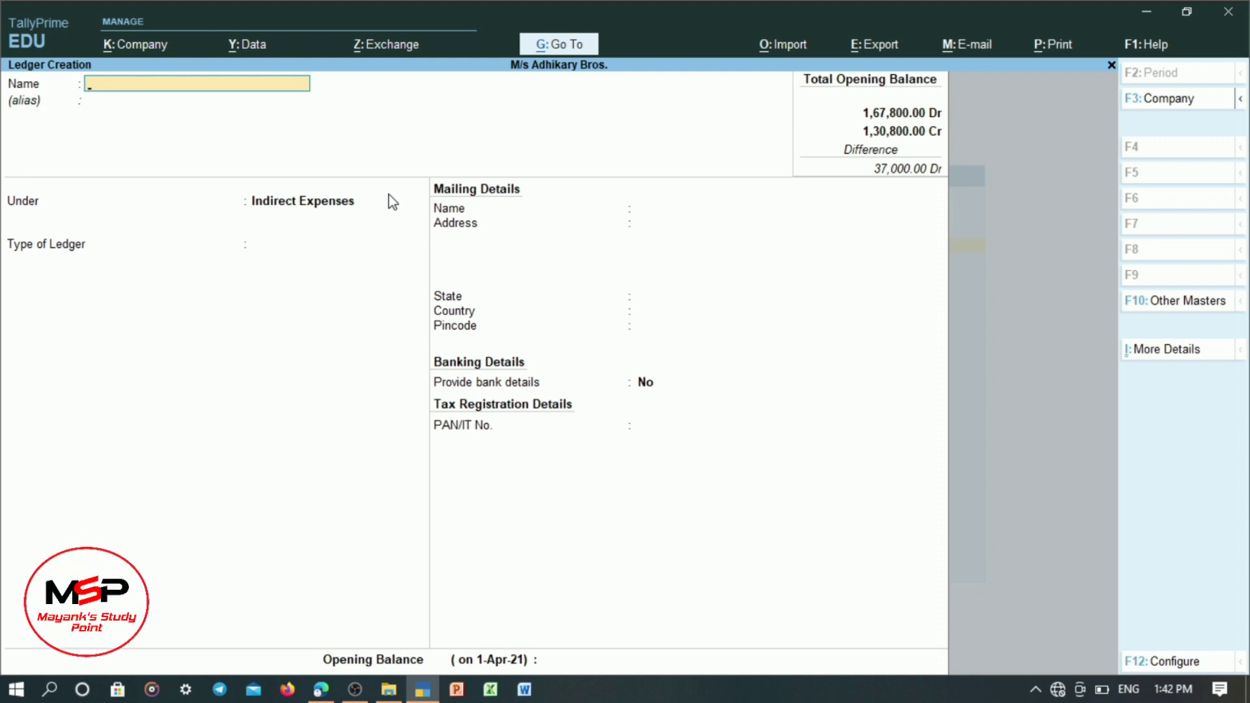
# - Name the next new ledger Bills Payables, without an alias, and place it under the Current Liabilities group
pyautogui.write('Bills')
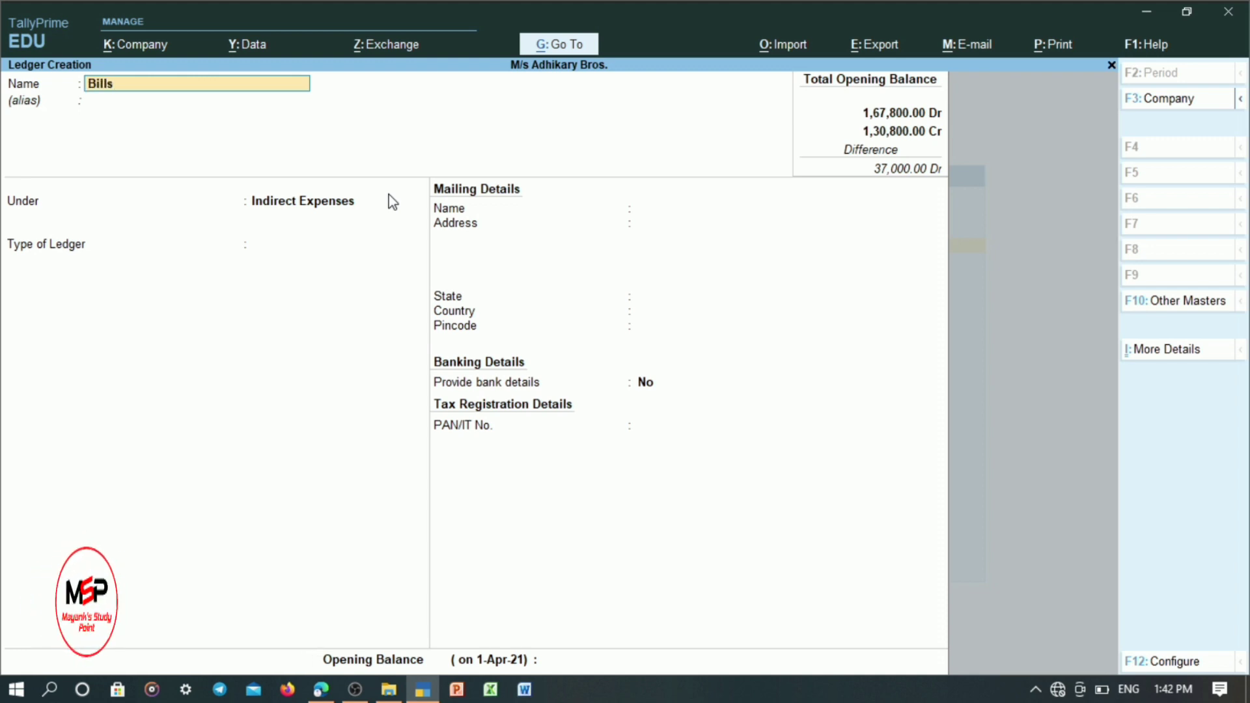
pyautogui.write(' Payab')
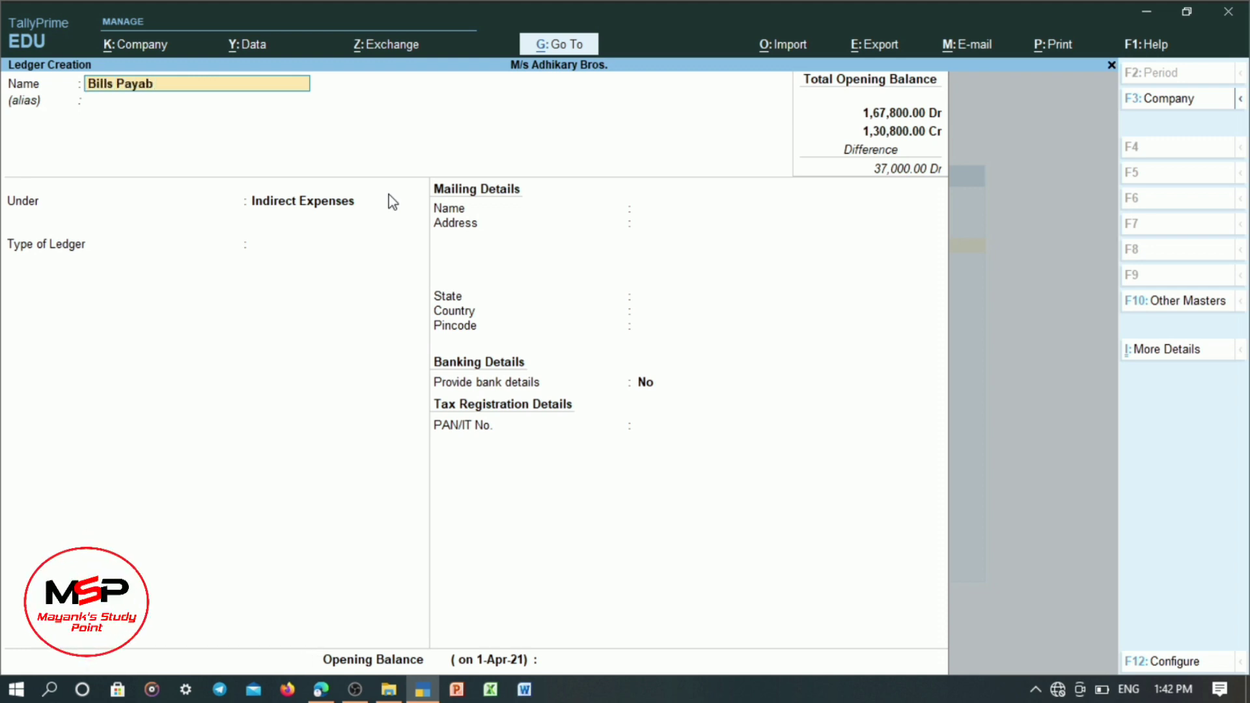
pyautogui.write('les')
pyautogui.press('Return')
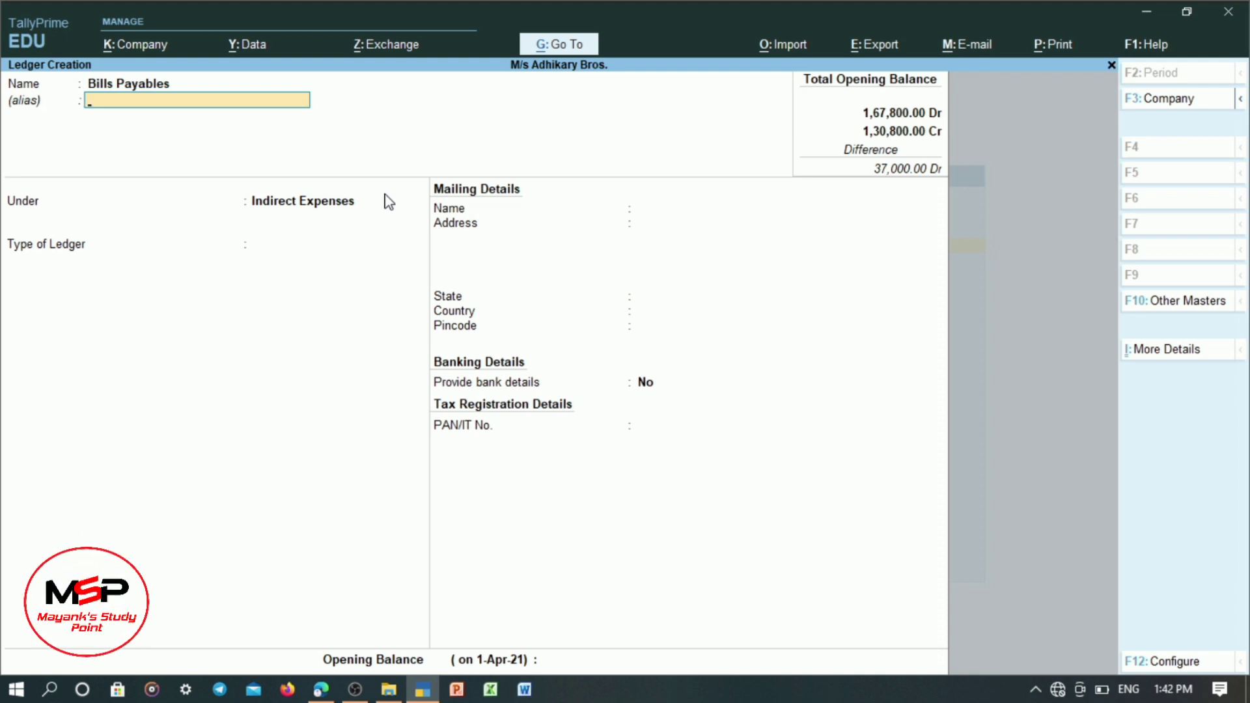
pyautogui.press('Return')
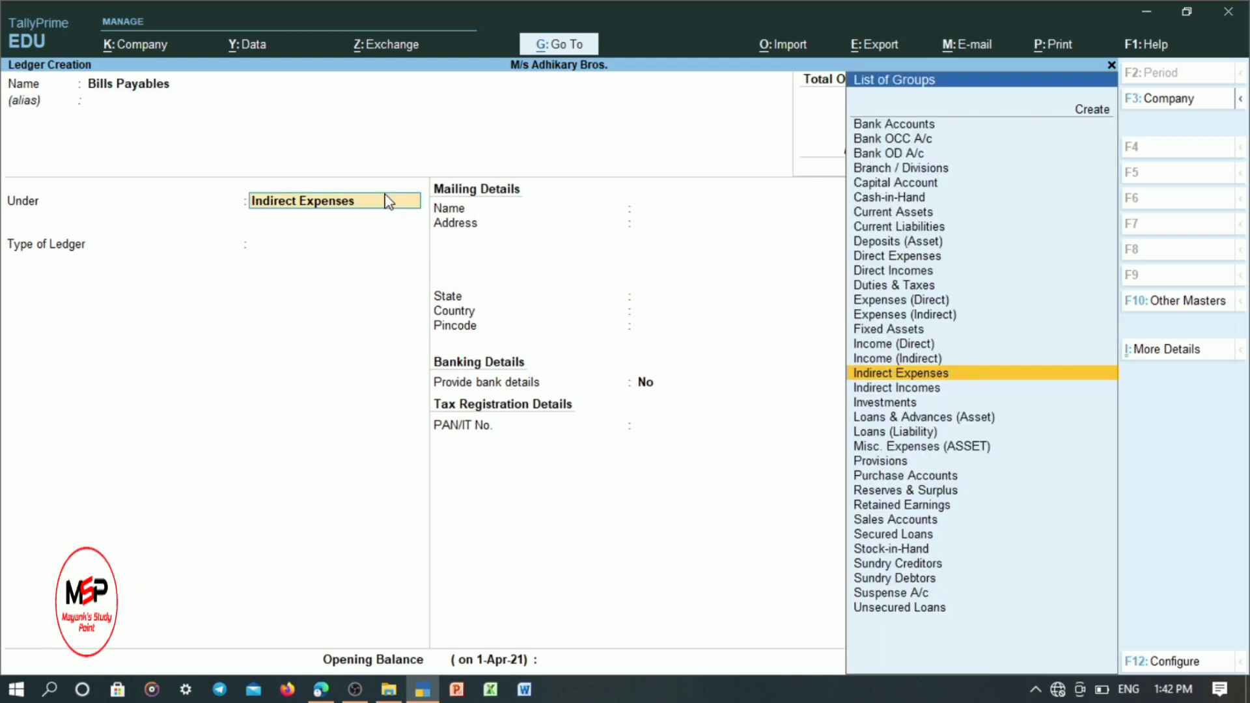
pyautogui.write('Cu')
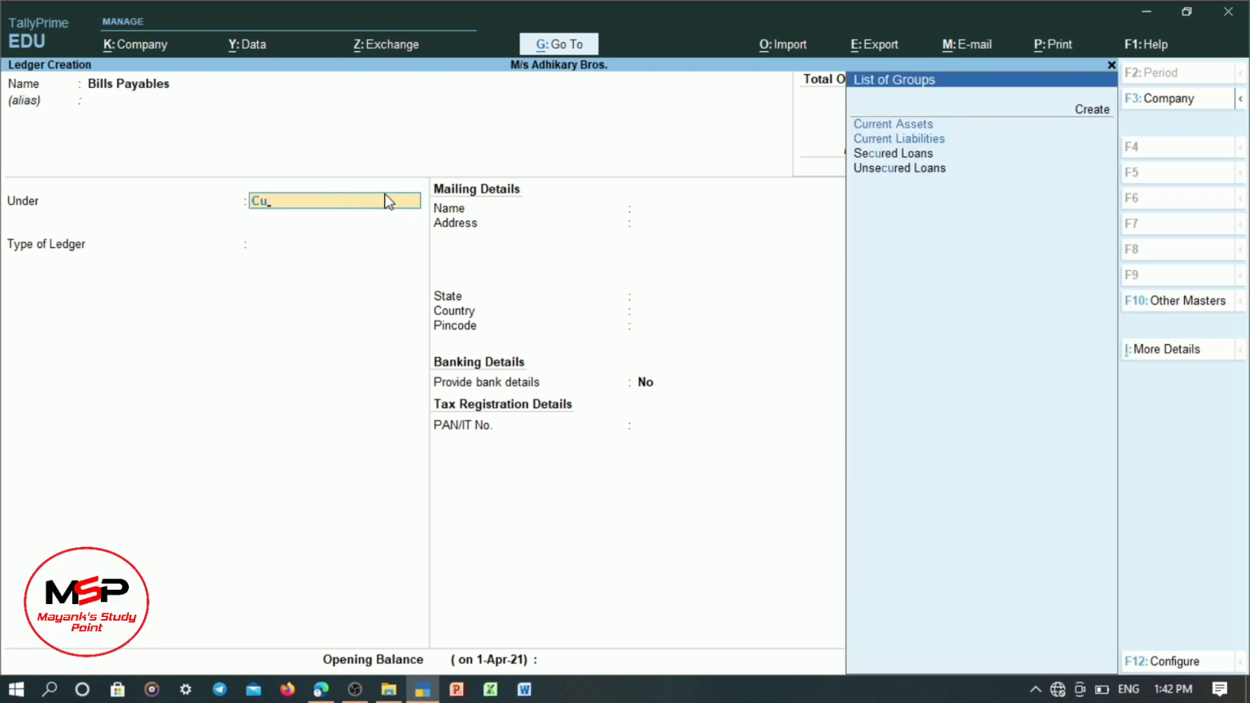
pyautogui.press('Down')
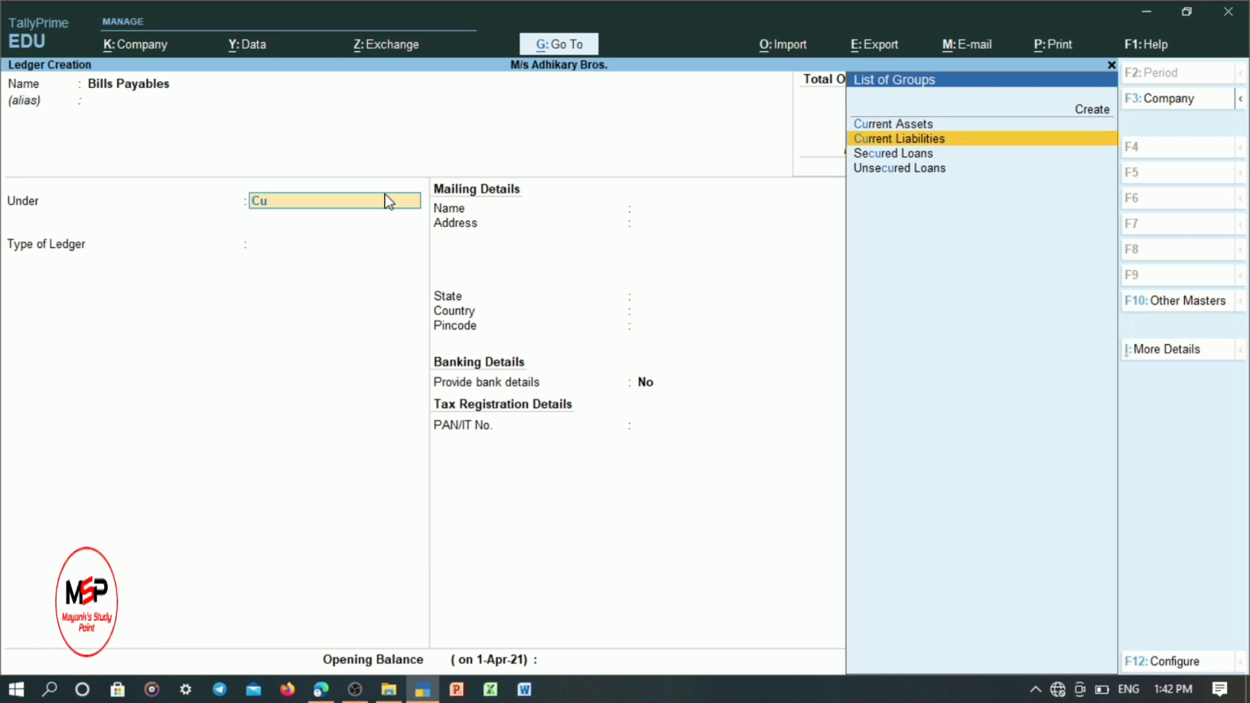
pyautogui.press('Return')
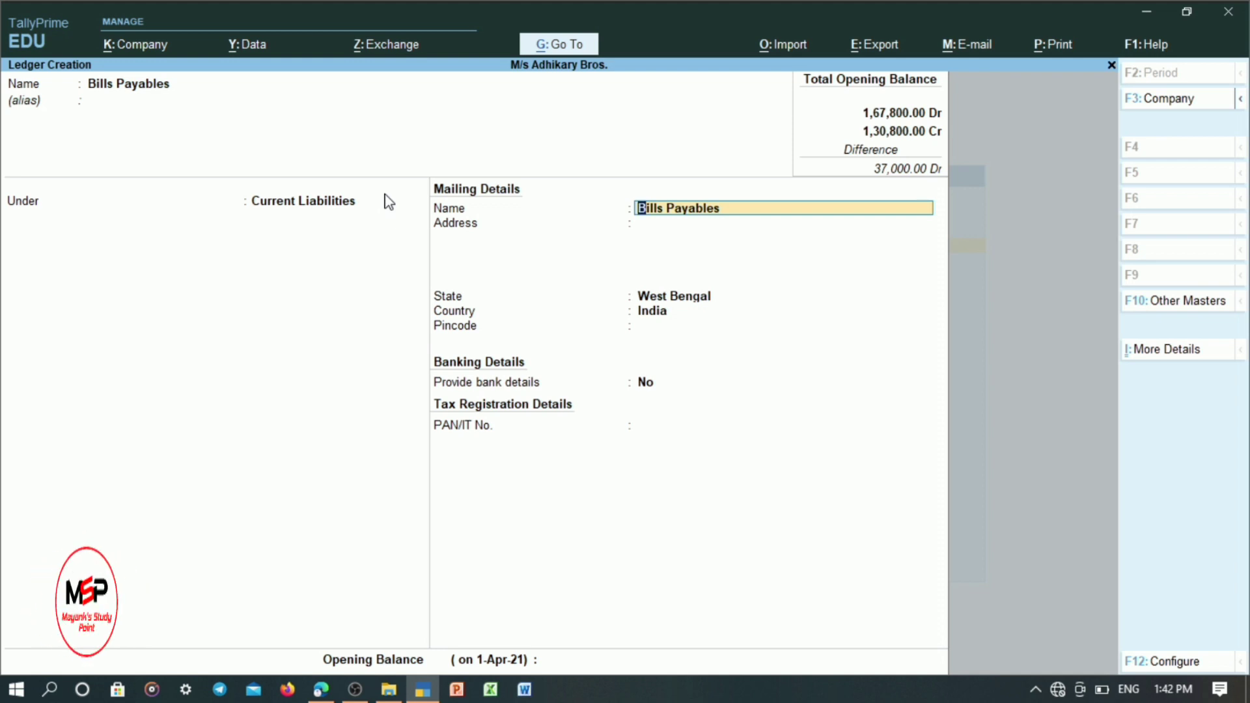
# - Keep the Bills Payables ledger's default mailing details without bank details or PAN, set its opening balance to 26,200 Cr and save it
pyautogui.press('Return')
pyautogui.press('Return')
pyautogui.press('Return')
pyautogui.press('Return')
pyautogui.press('Return')
pyautogui.press('Return')
pyautogui.press('Return')
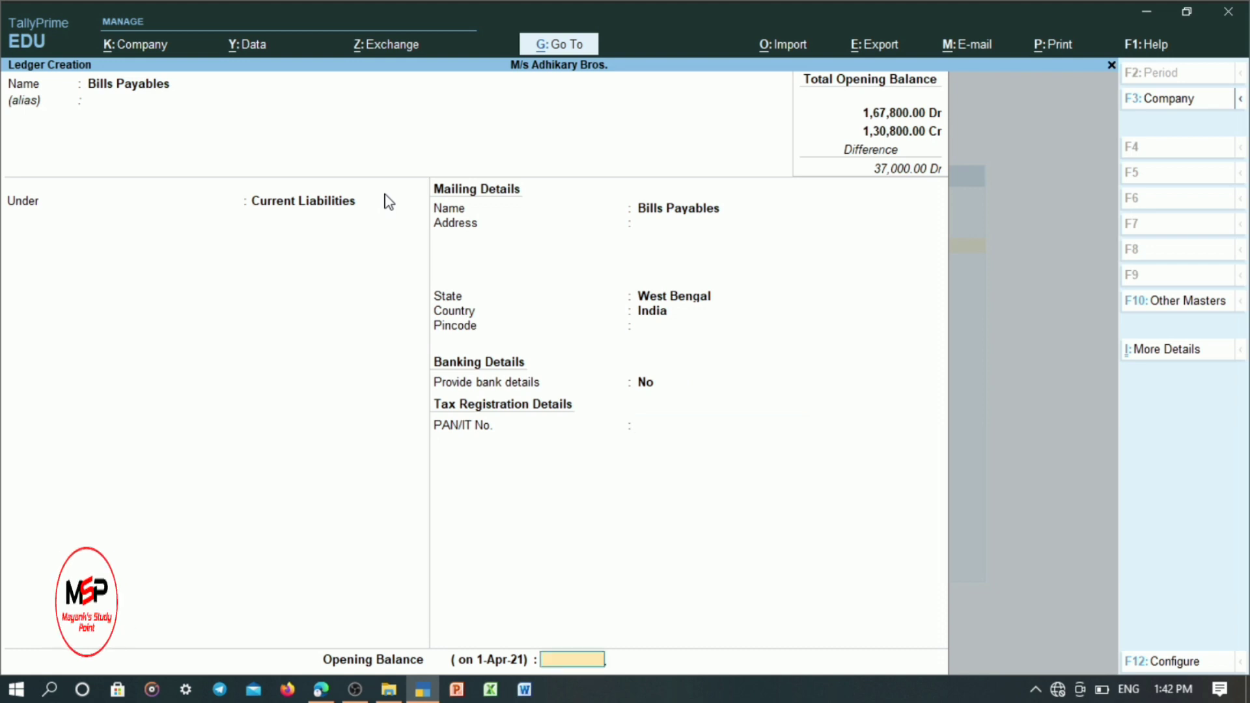
pyautogui.write('26,200')
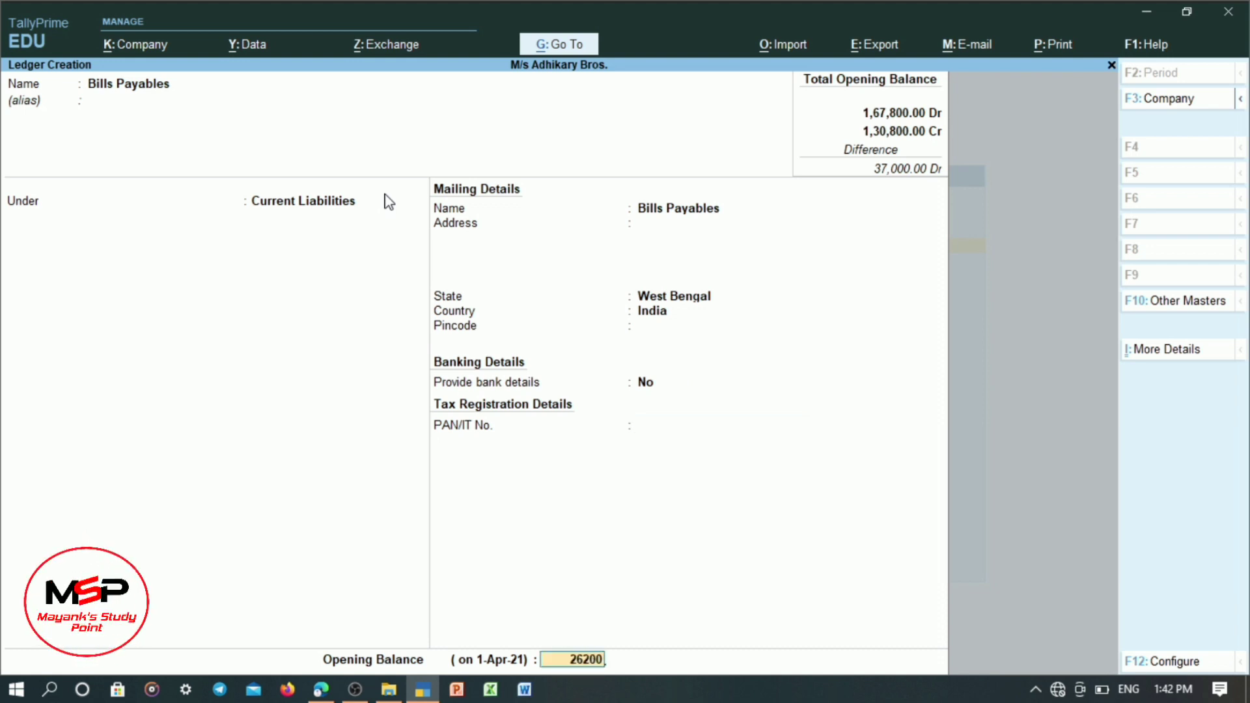
pyautogui.press('Return')
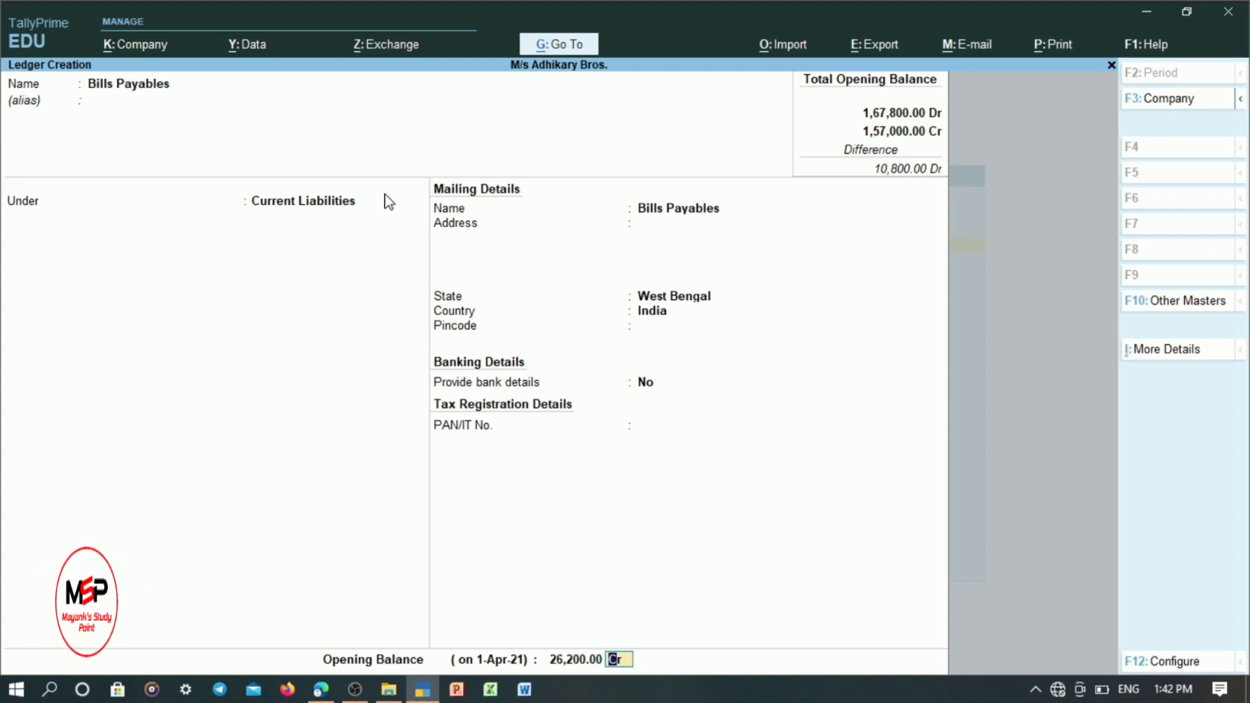
pyautogui.press('Return')
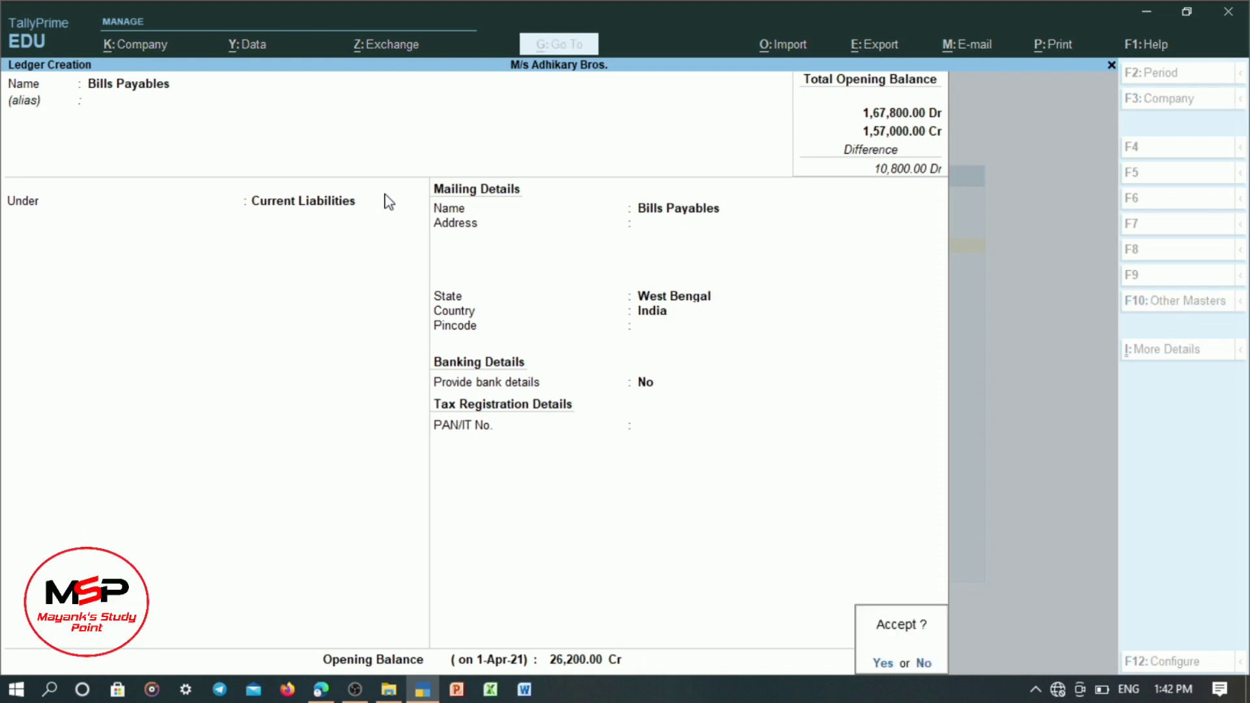
pyautogui.press('Return')
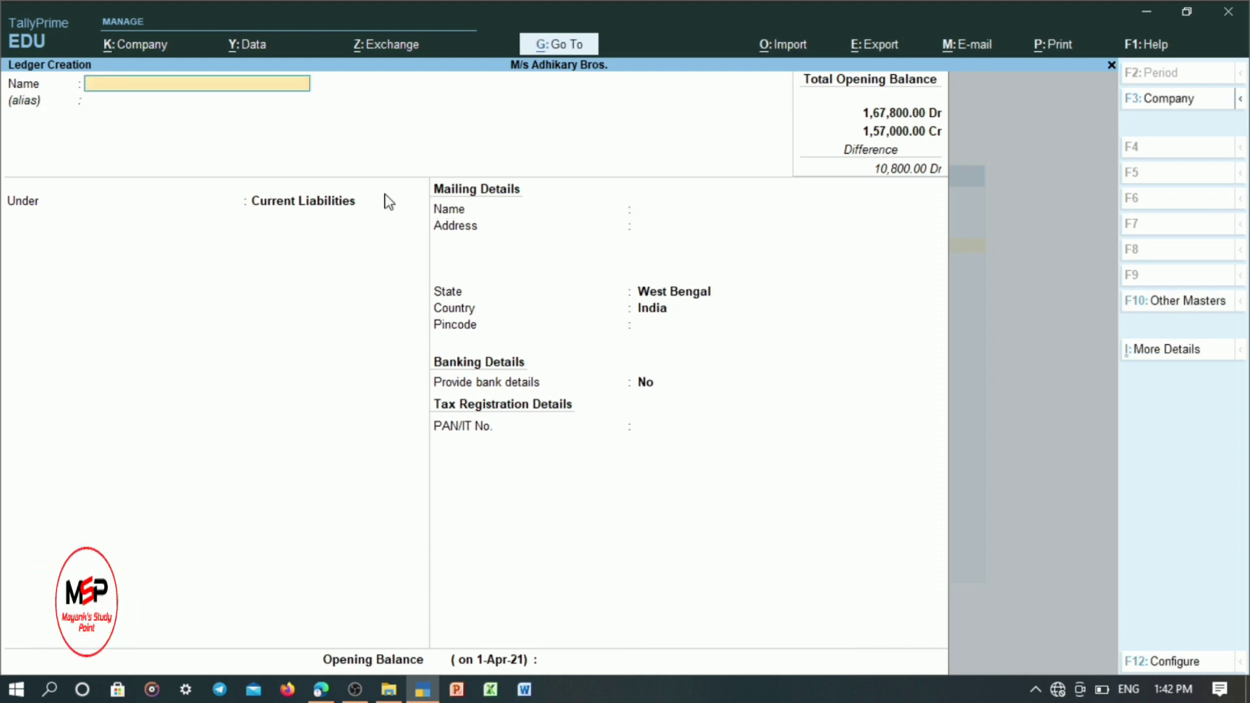
# - Name the next new ledger Repairing, without an alias, and place it under the Indirect Expenses group
pyautogui.write('Repair')
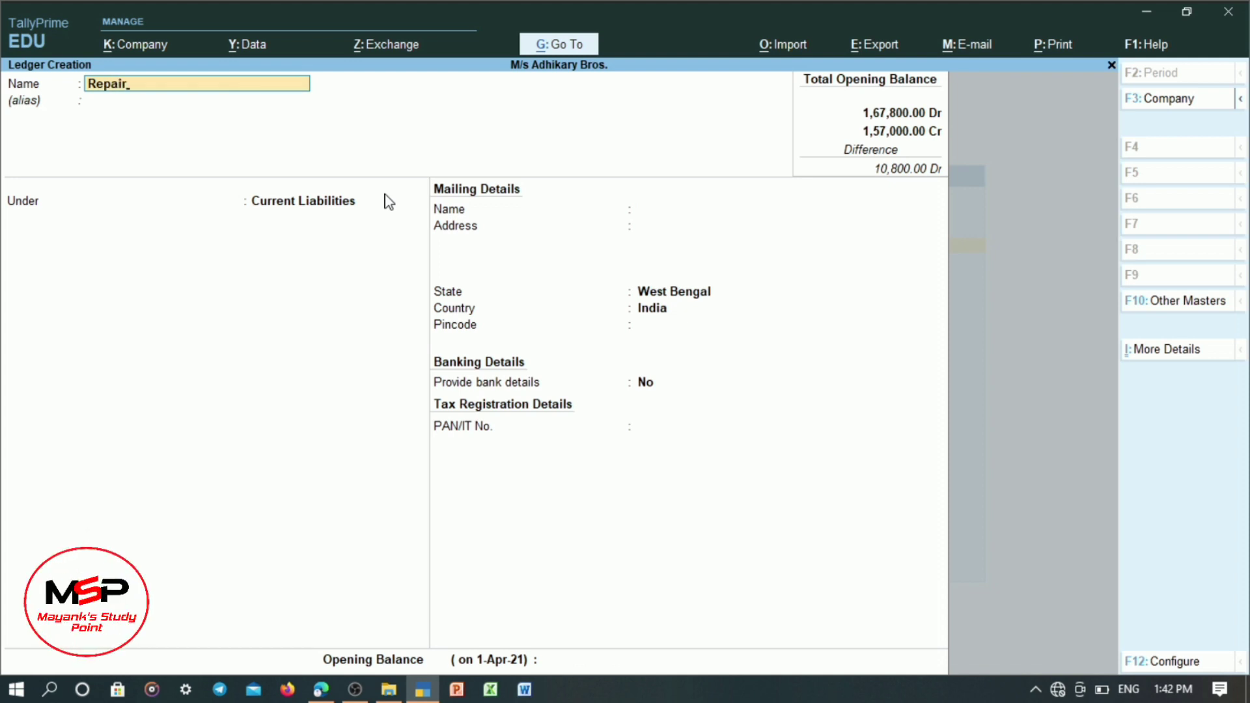
pyautogui.write('ing')
pyautogui.press('Return')
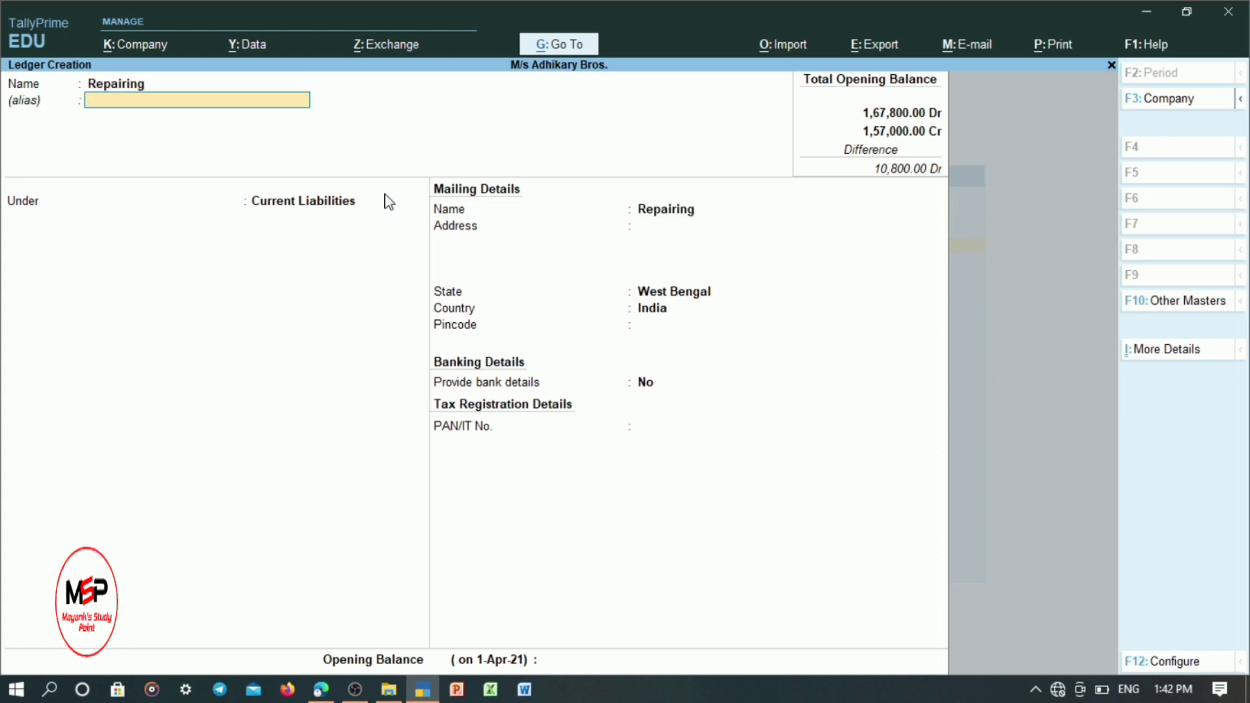
pyautogui.press('Return')
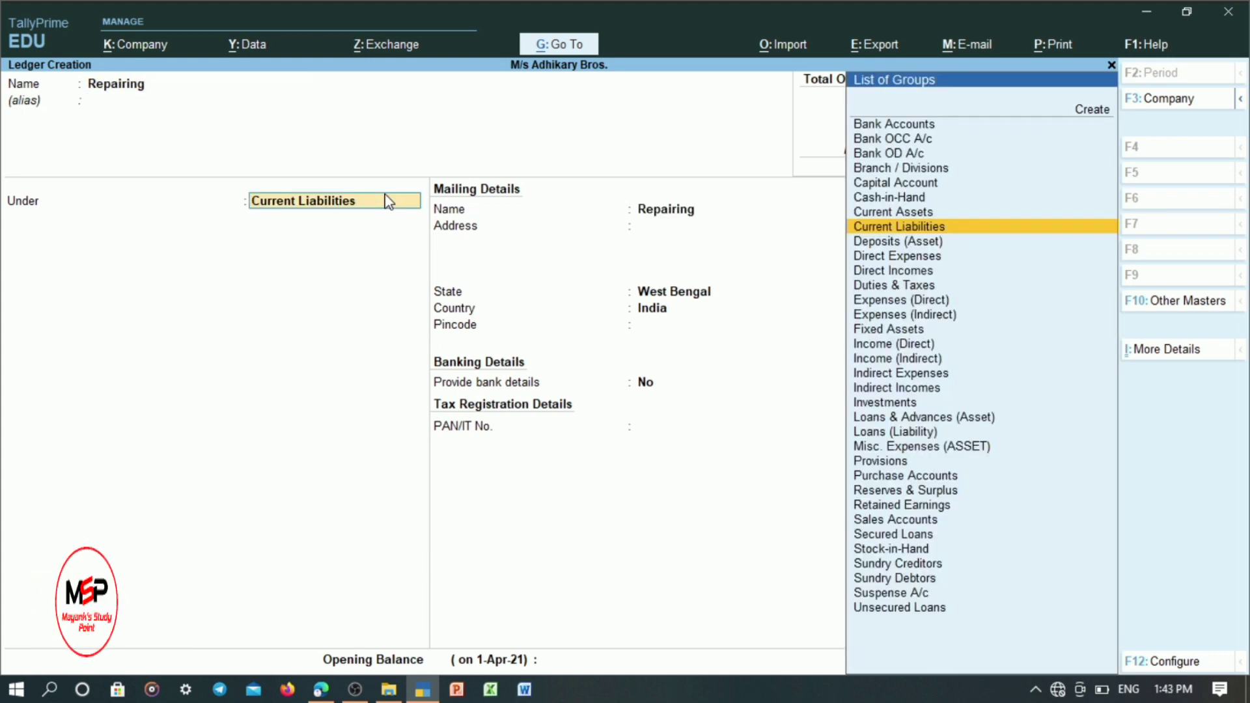
pyautogui.press('BackSpace')
pyautogui.write('In')
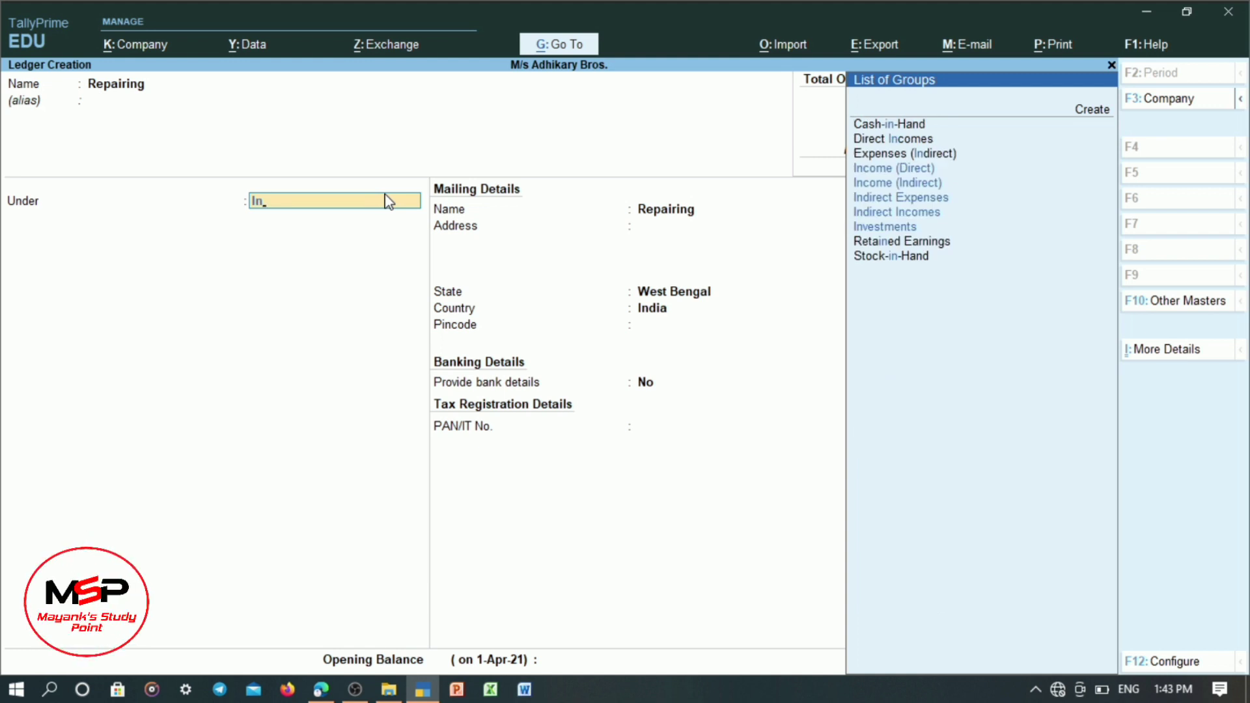
pyautogui.press('Down')
pyautogui.press('Down')
pyautogui.press('Return')
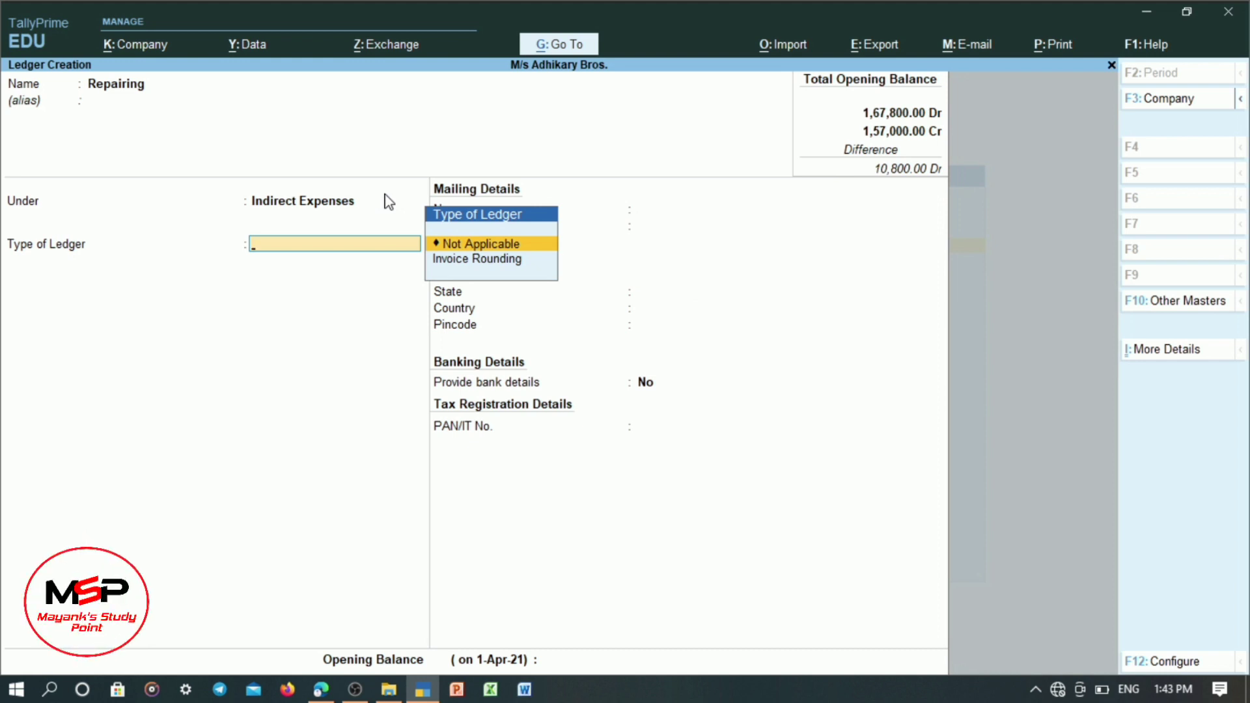
# - Keep Repairing's ledger type Not Applicable without bank details, set its opening balance to 200 Dr and save the ledger
pyautogui.press('Return')
pyautogui.press('Return')
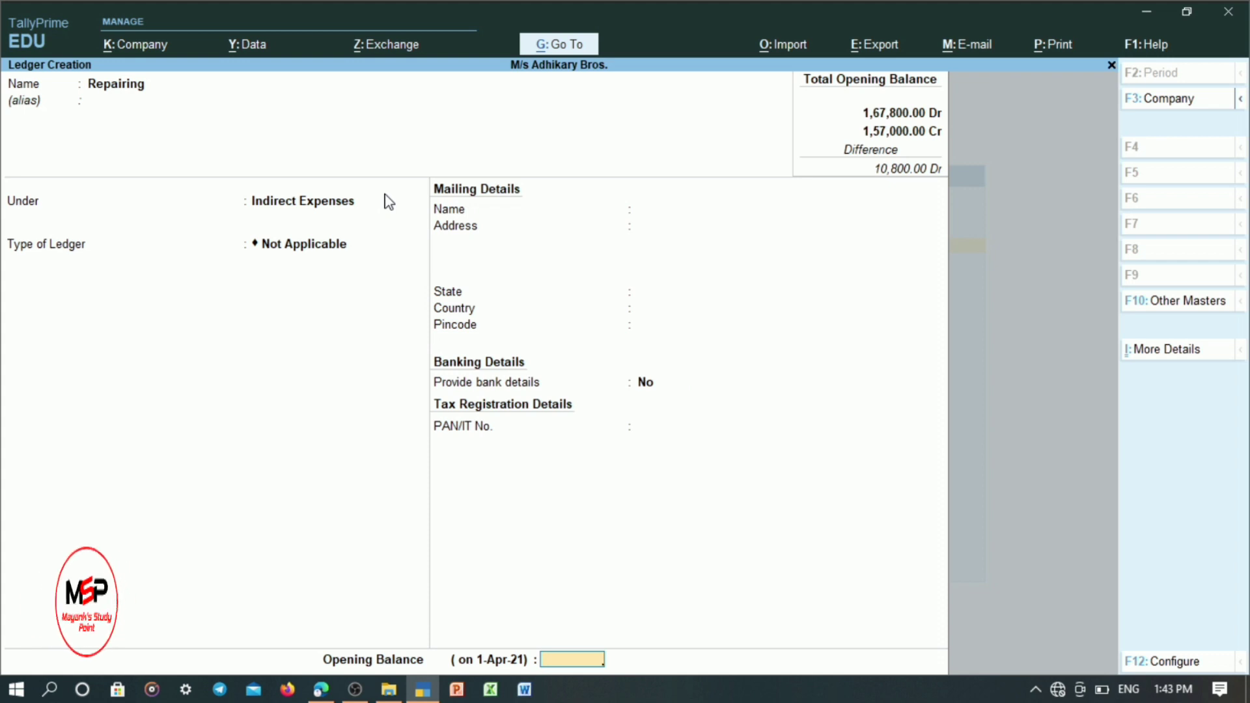
pyautogui.write('200')
pyautogui.press('Return')
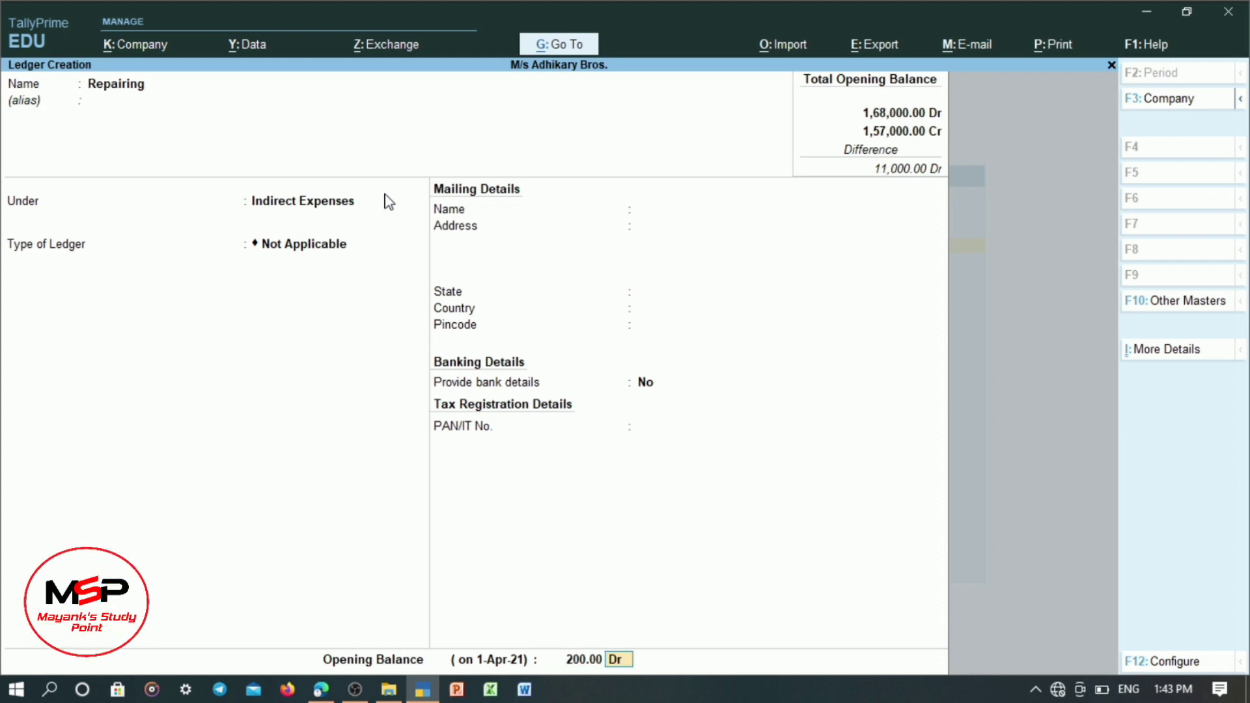
pyautogui.press('Return')
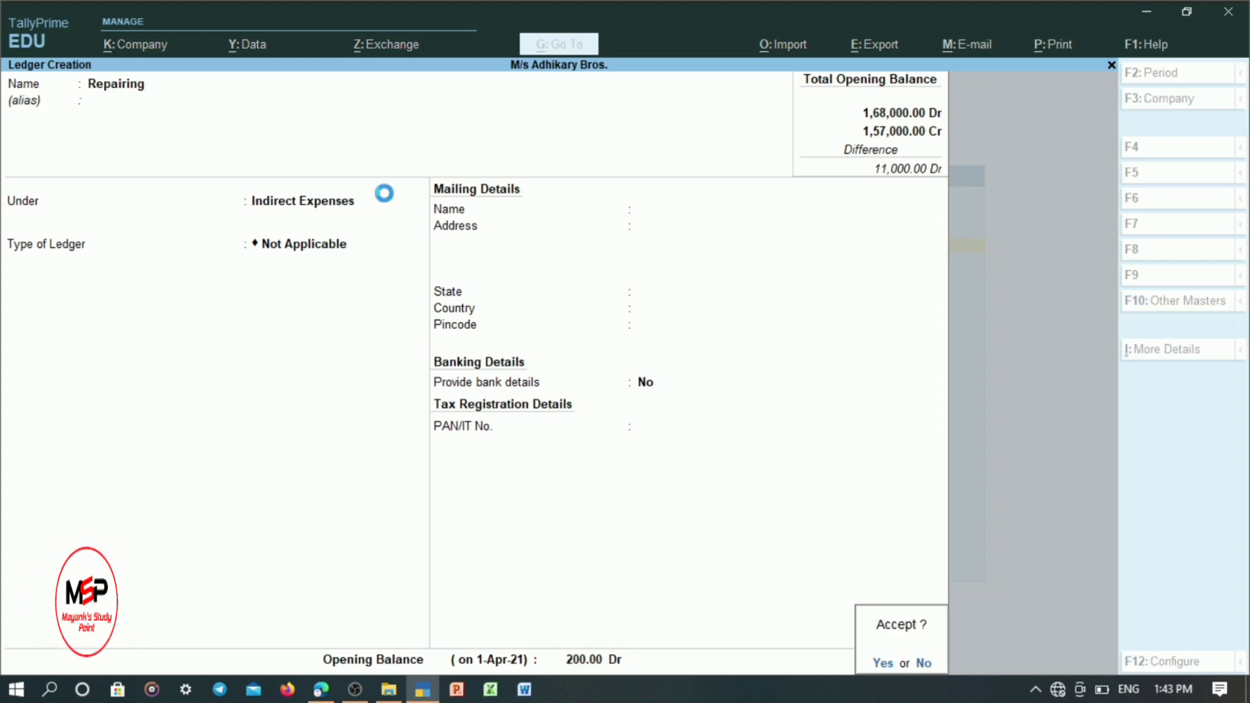
pyautogui.press('Return')
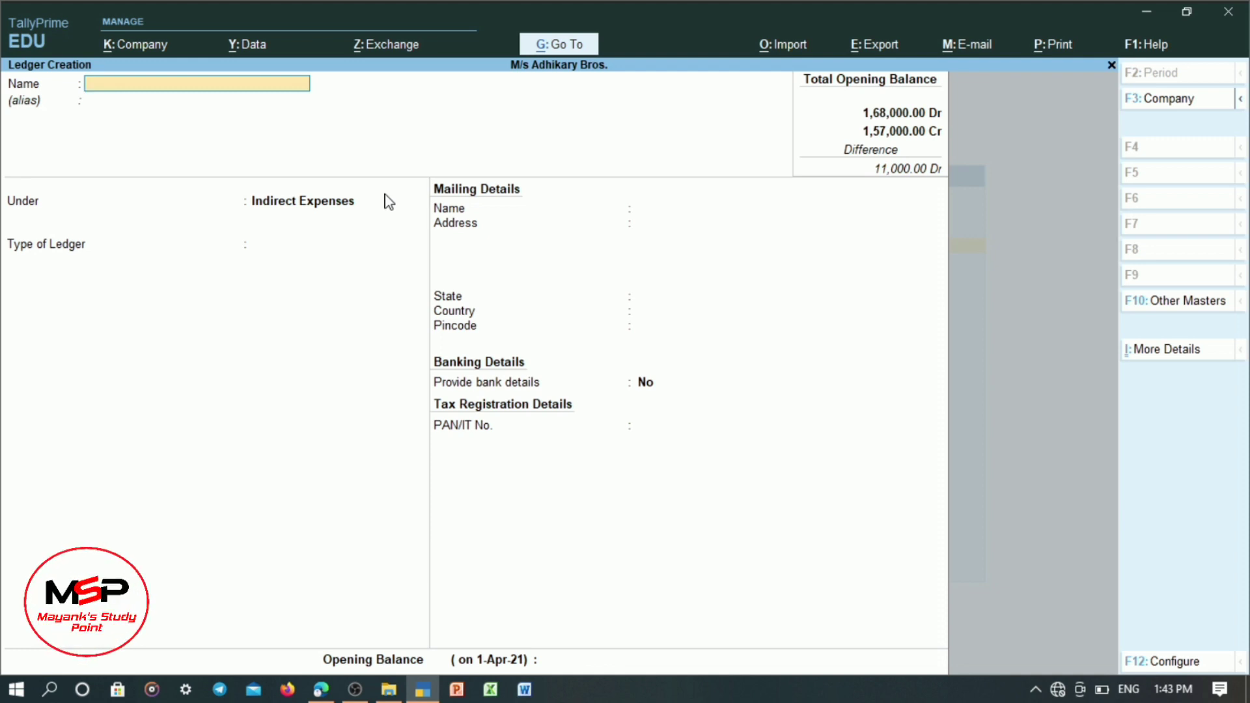
# - Name the next new ledger Bank Loan, without an alias, and place it under the Loans (Liability) group
pyautogui.write('Bank')
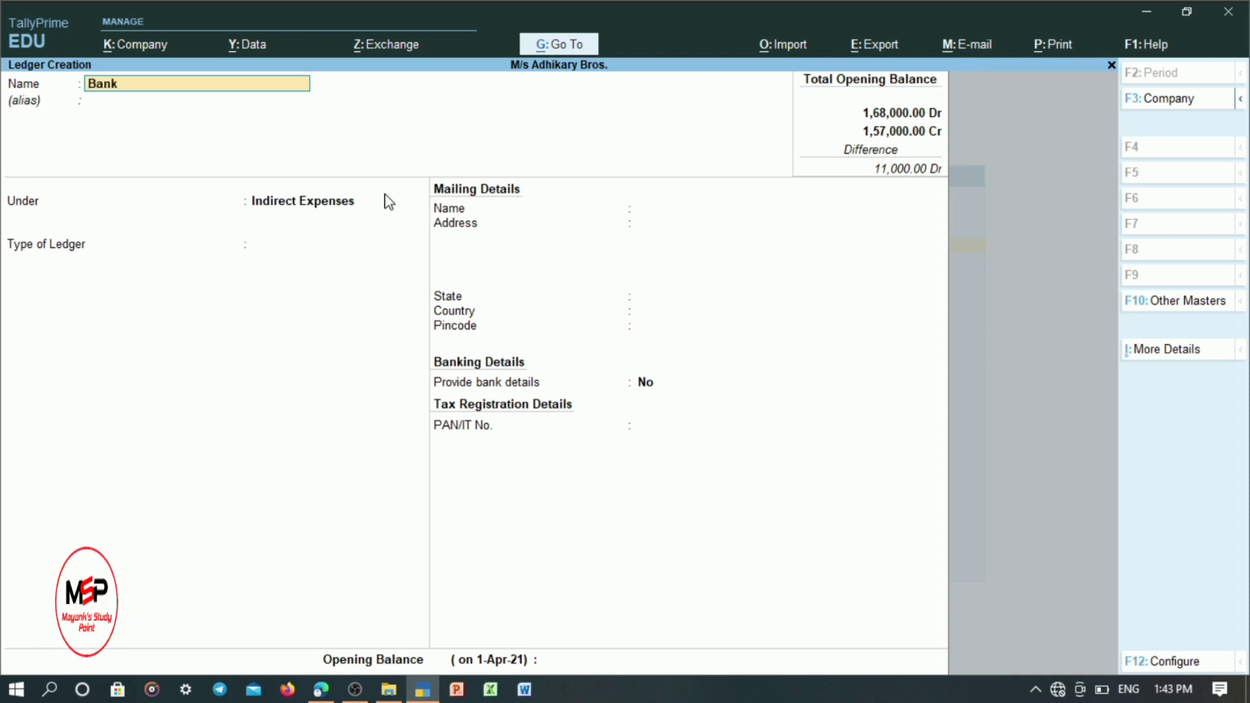
pyautogui.write(' Loand')
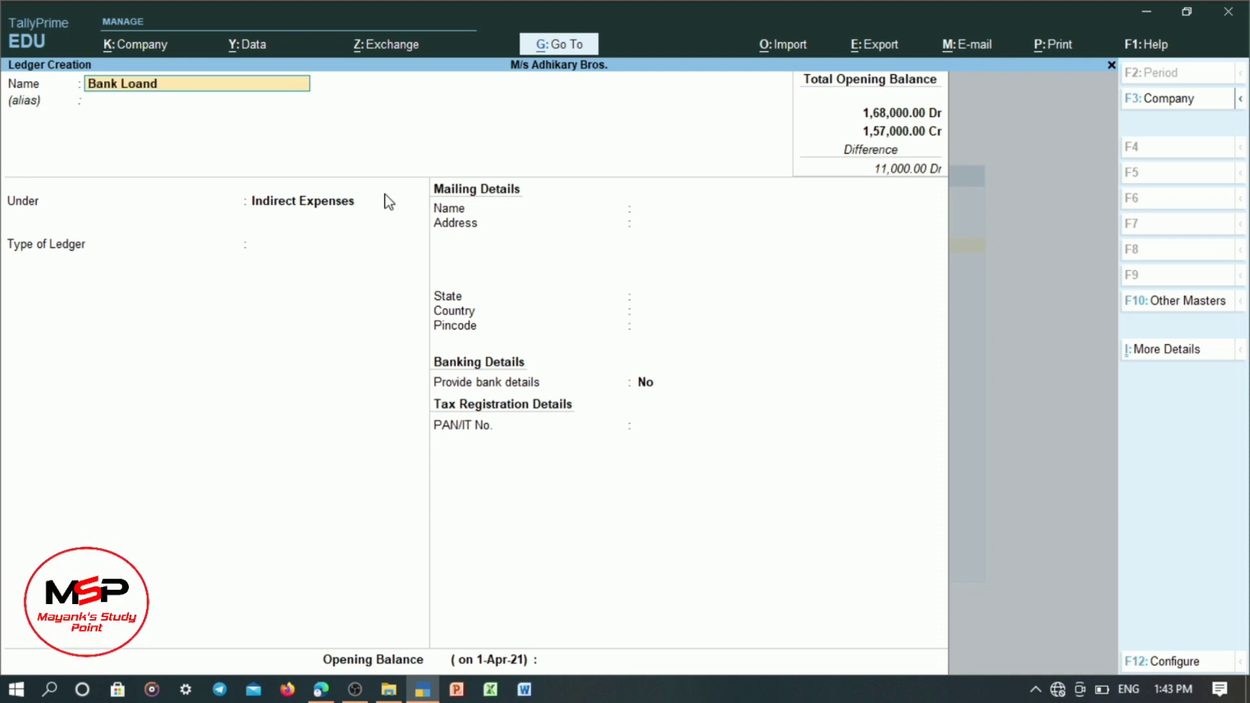
pyautogui.press('BackSpace')
pyautogui.press('Return')
pyautogui.press('Return')
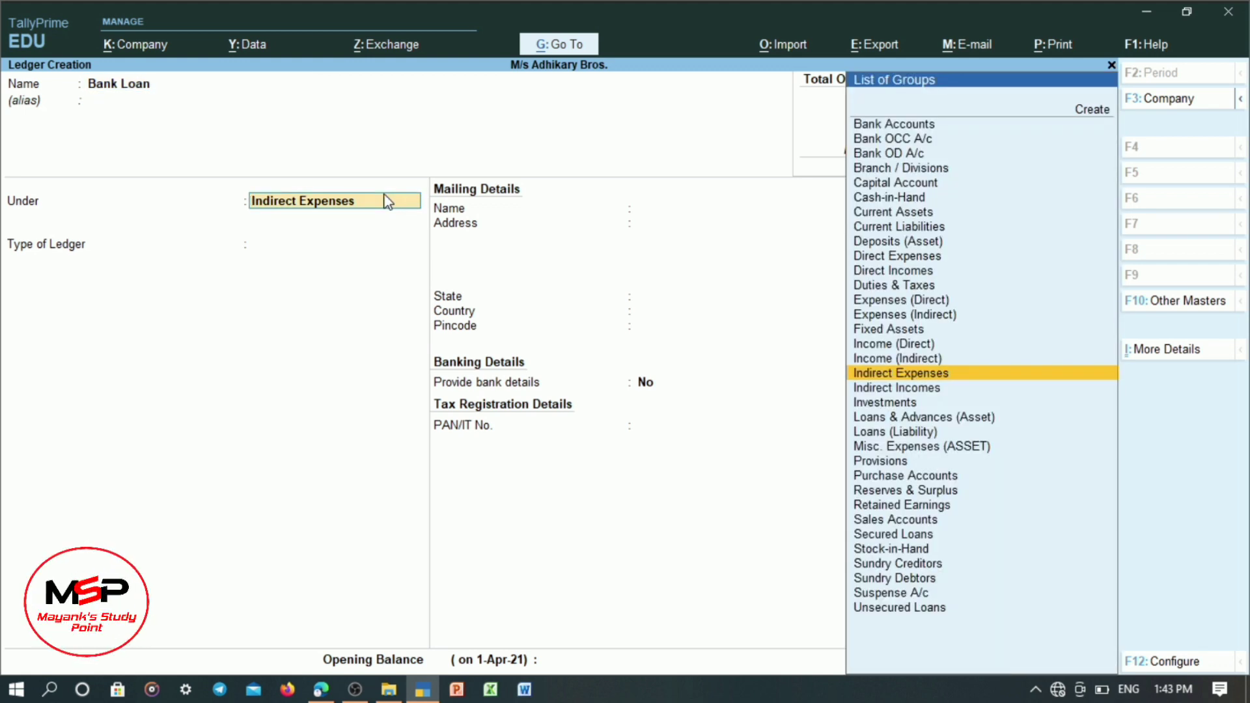
pyautogui.write('Loan')
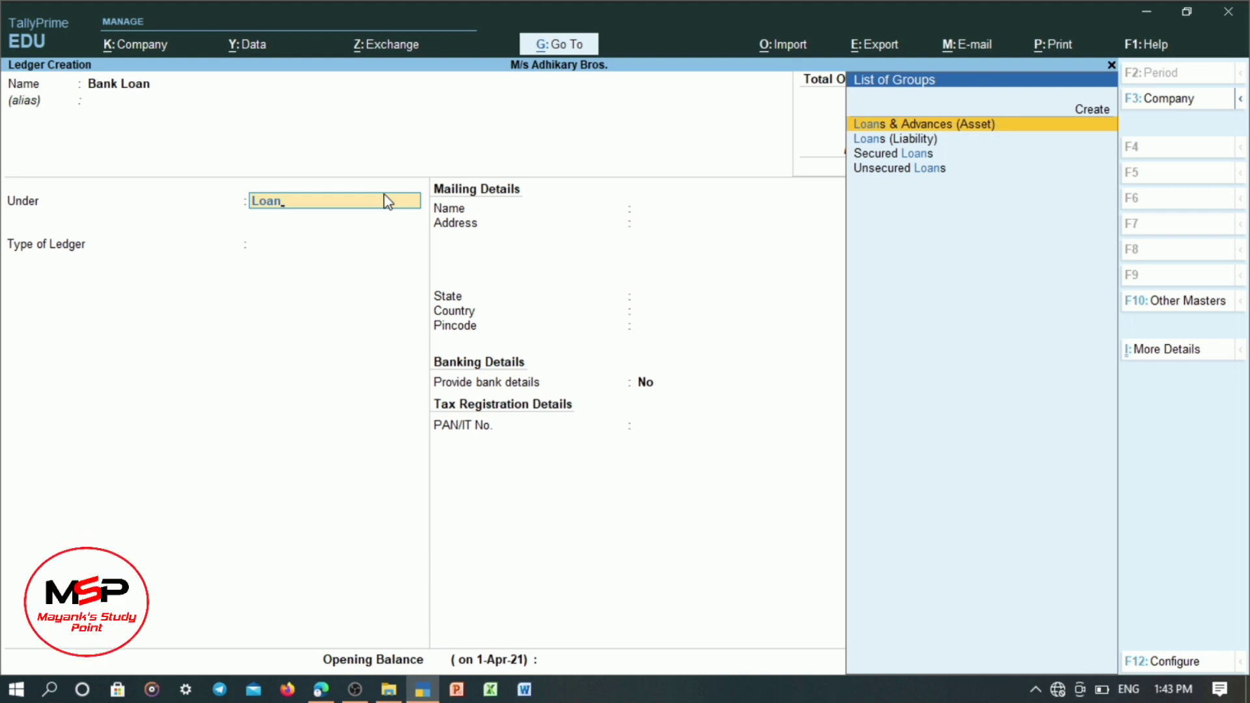
pyautogui.press('Return')
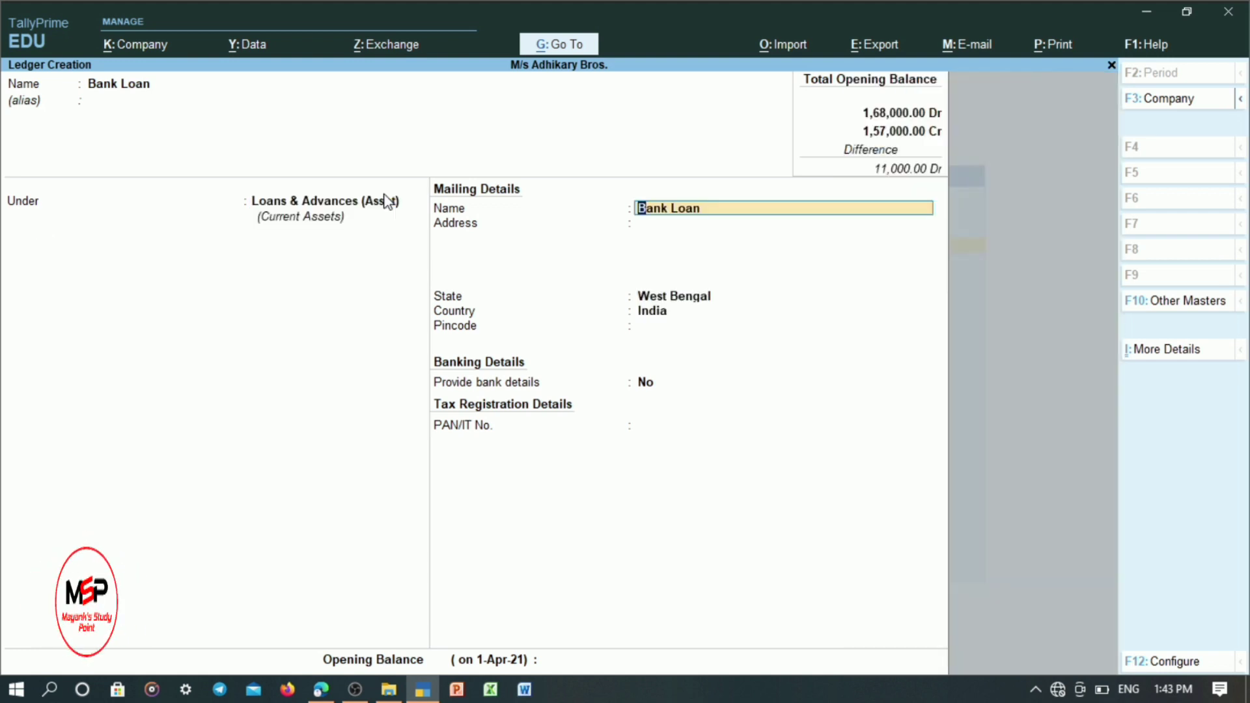
pyautogui.click(388, 202)
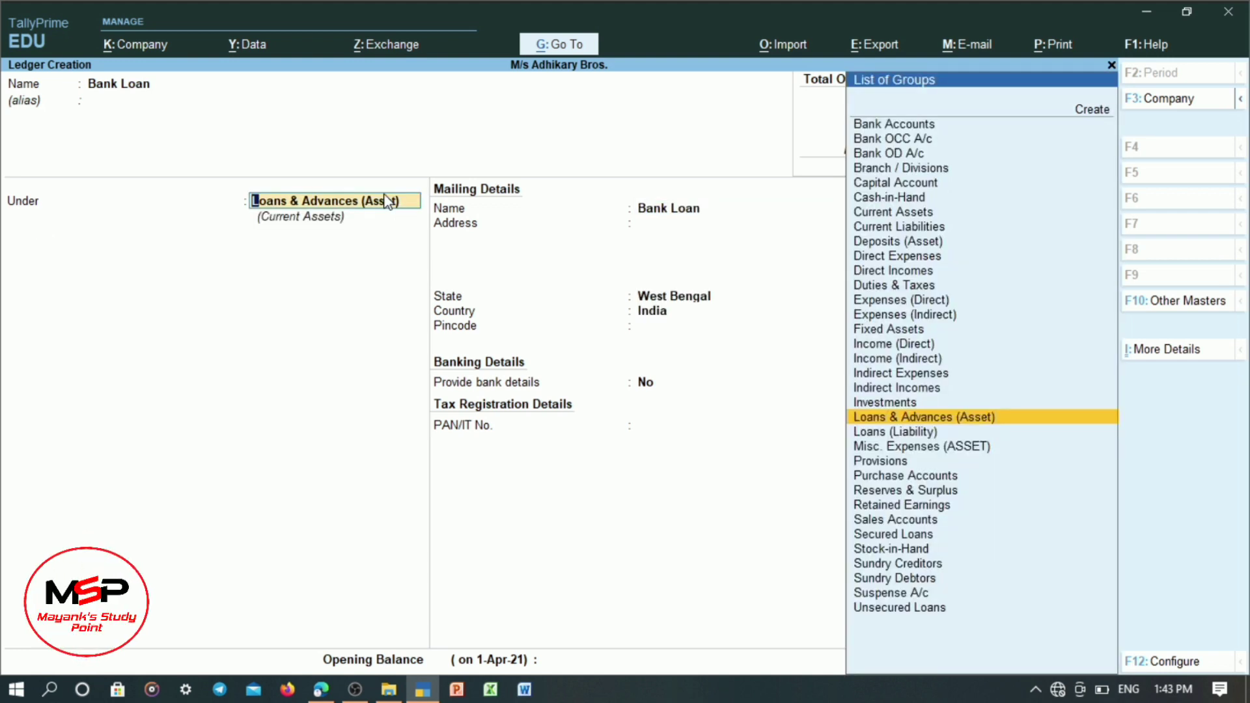
pyautogui.press('Down')
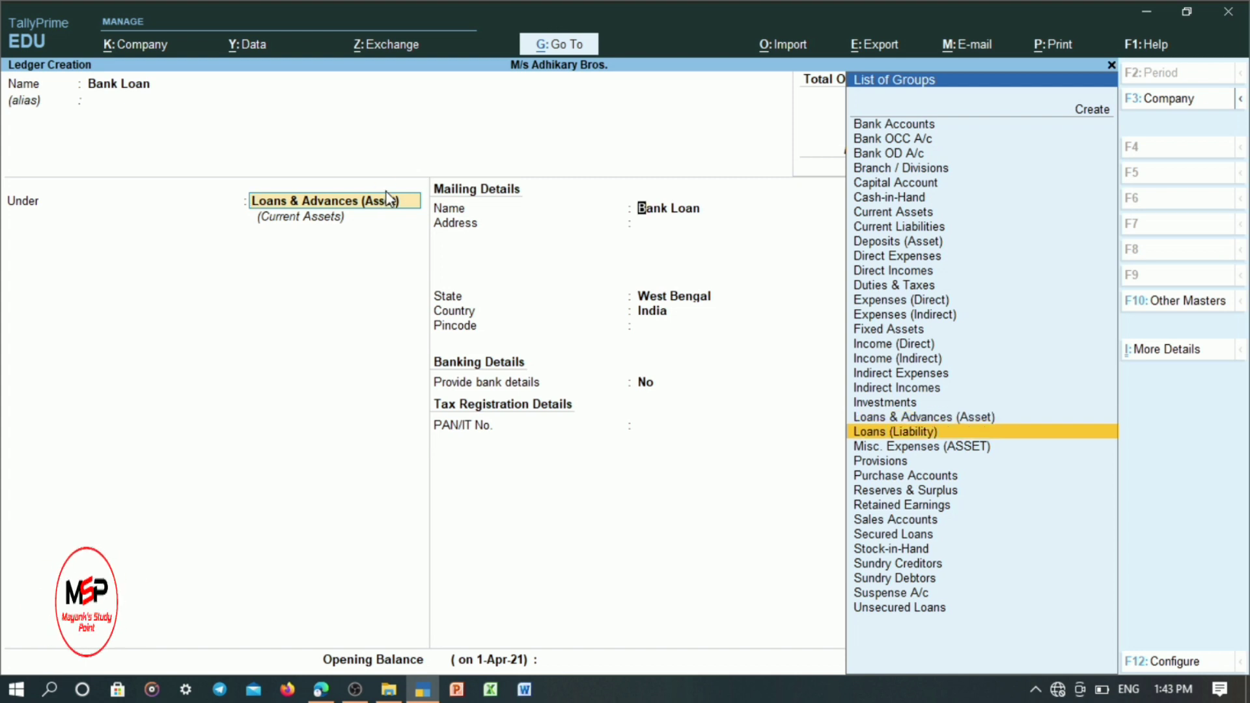
pyautogui.press('Return')
# - Keep the Bank Loan ledger's default mailing details without bank details or PAN, set its opening balance to 11,000 Cr and save it
pyautogui.press('Return')
pyautogui.press('Return')
pyautogui.press('Return')
pyautogui.press('Return')
pyautogui.press('Return')
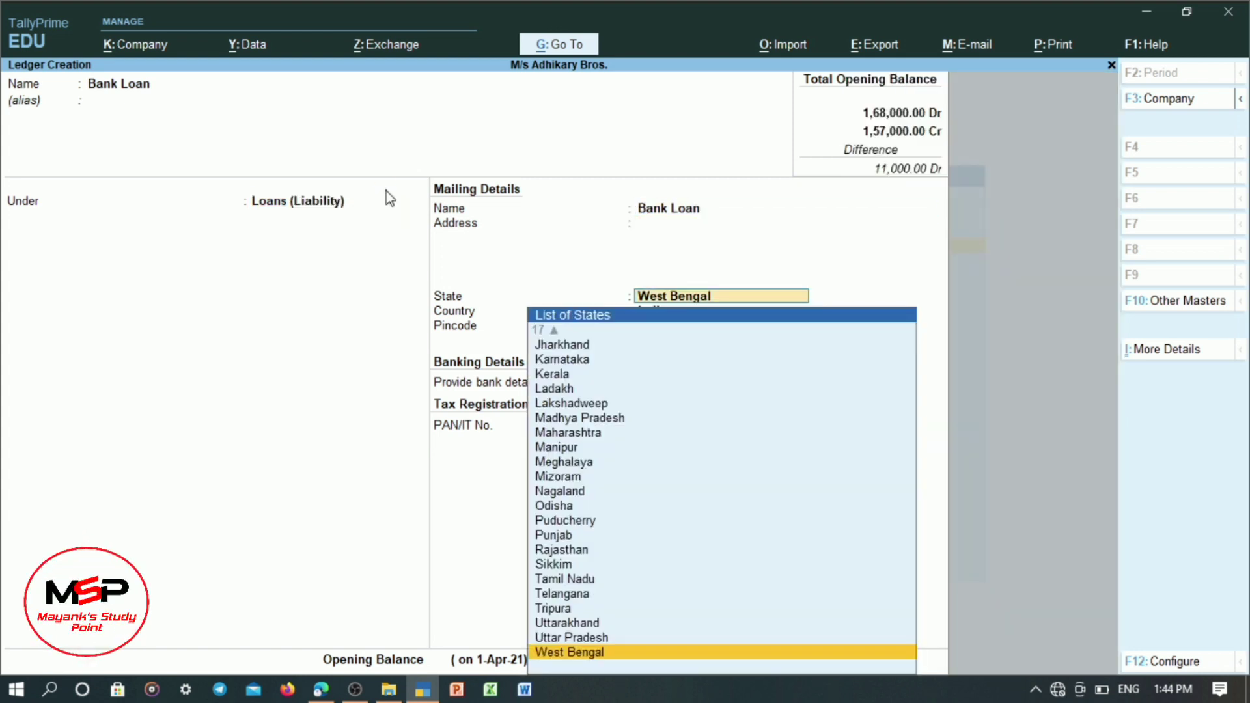
pyautogui.press('Return')
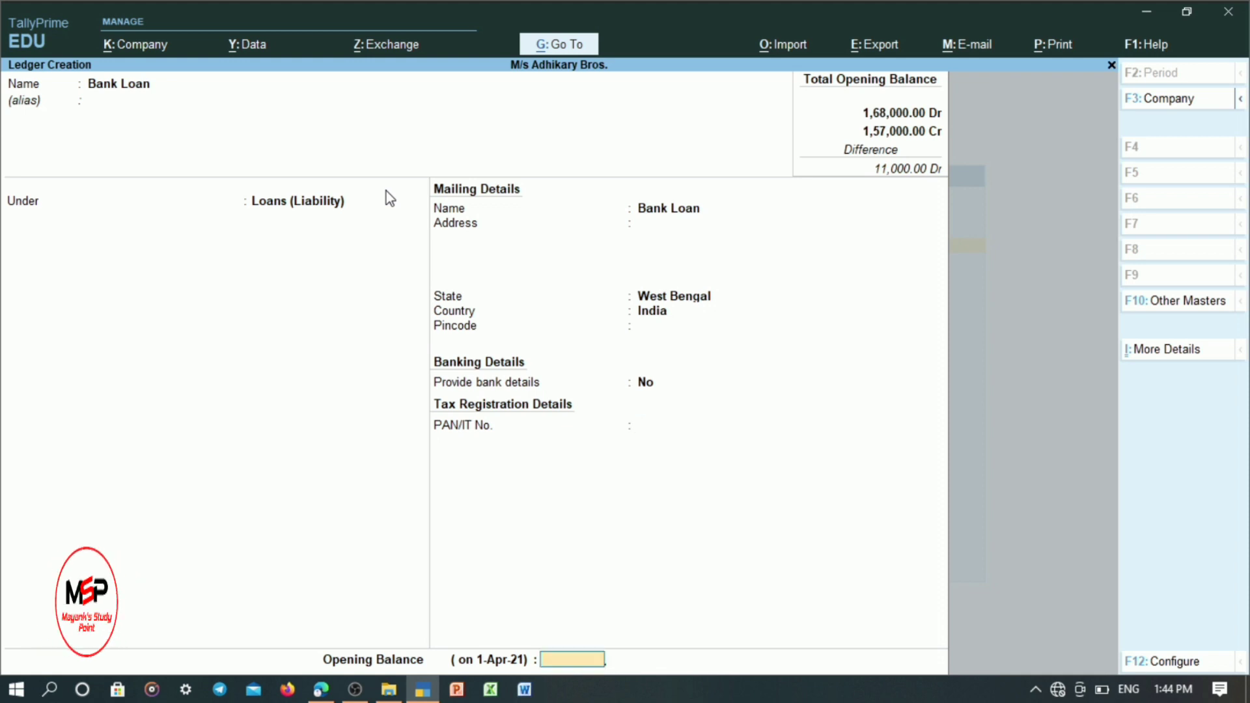
pyautogui.write('11,000')
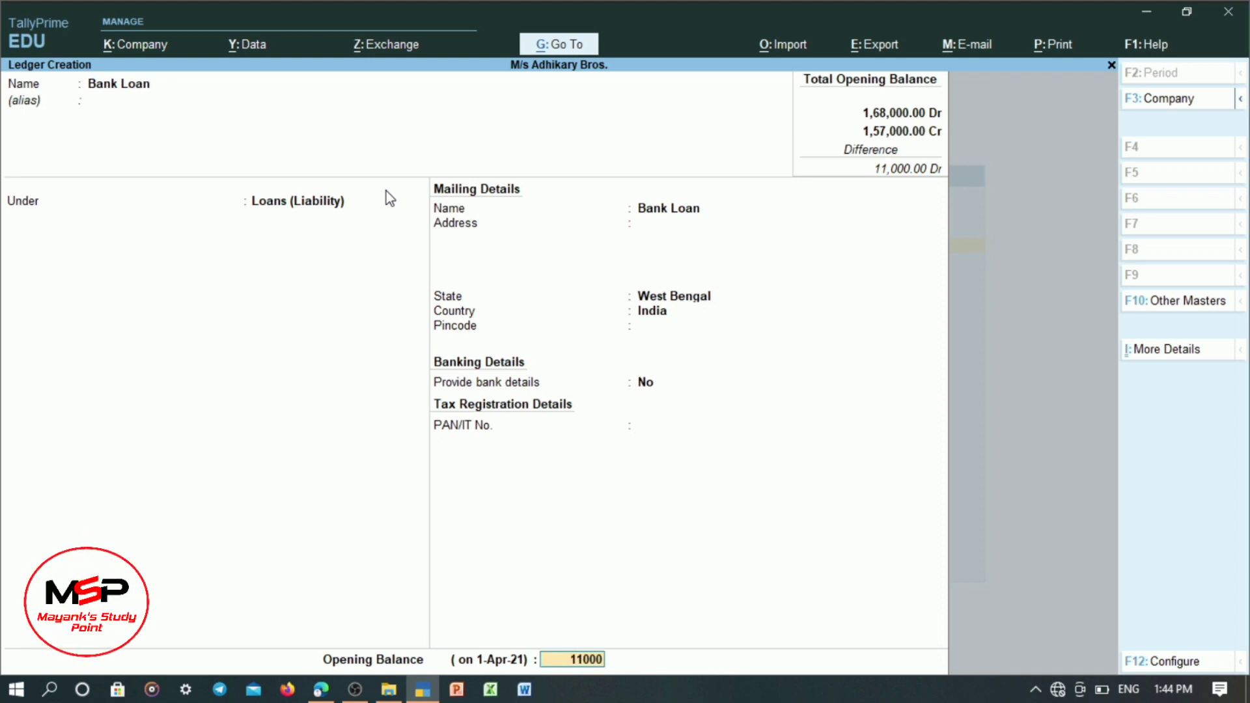
pyautogui.press('Return')
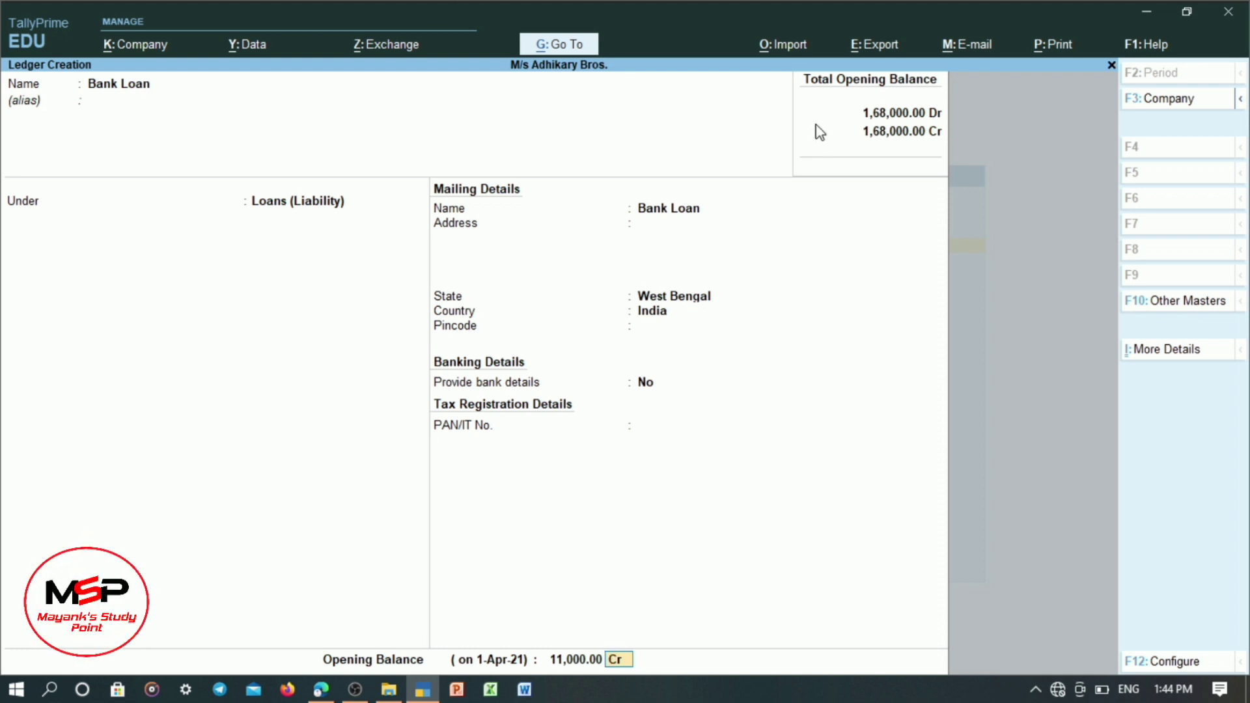
pyautogui.press('Return')
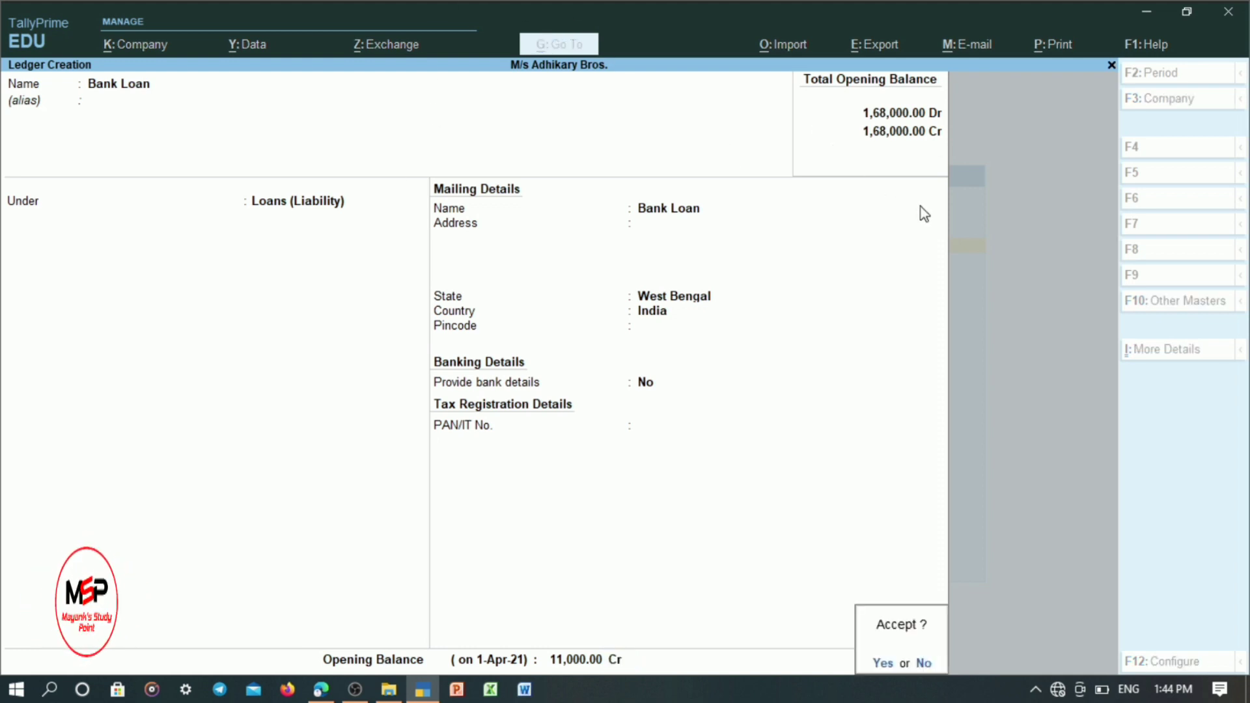
pyautogui.press('Return')
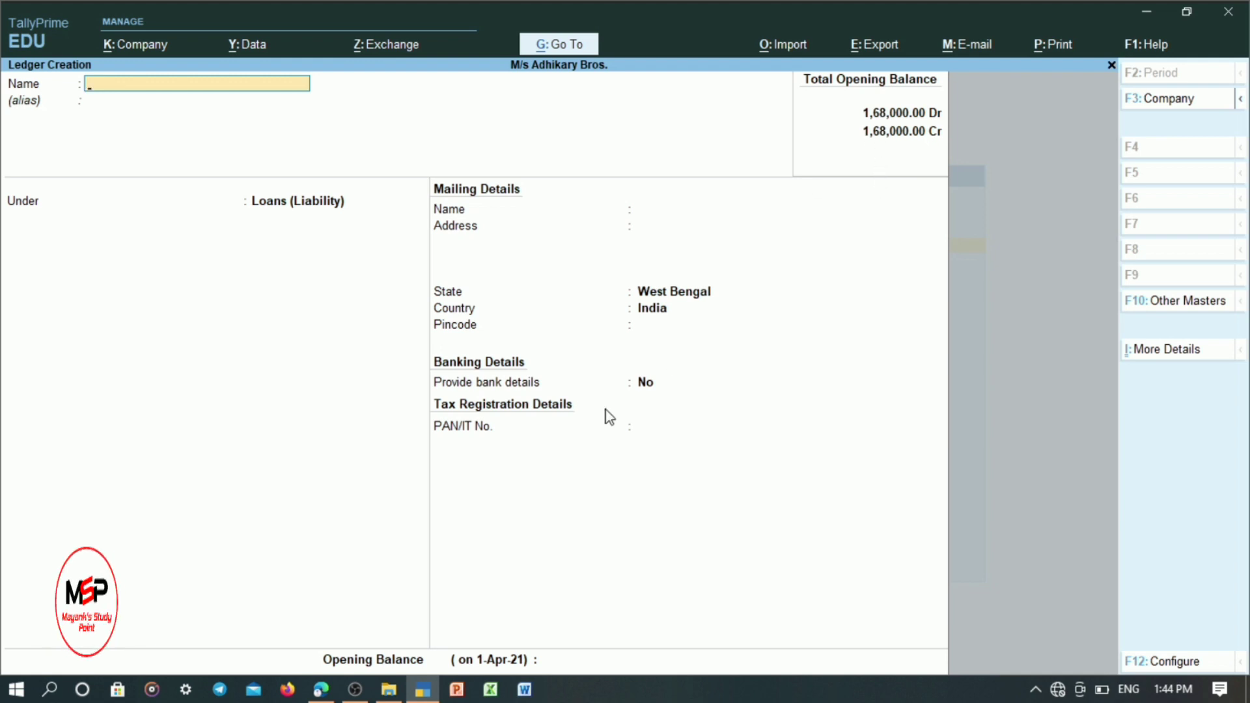
# - Switch to Trial Balance.pdf to compare the Practice set-1 answer with Tally's opening balance totals, and look through the further exercises
pyautogui.click(325, 687)
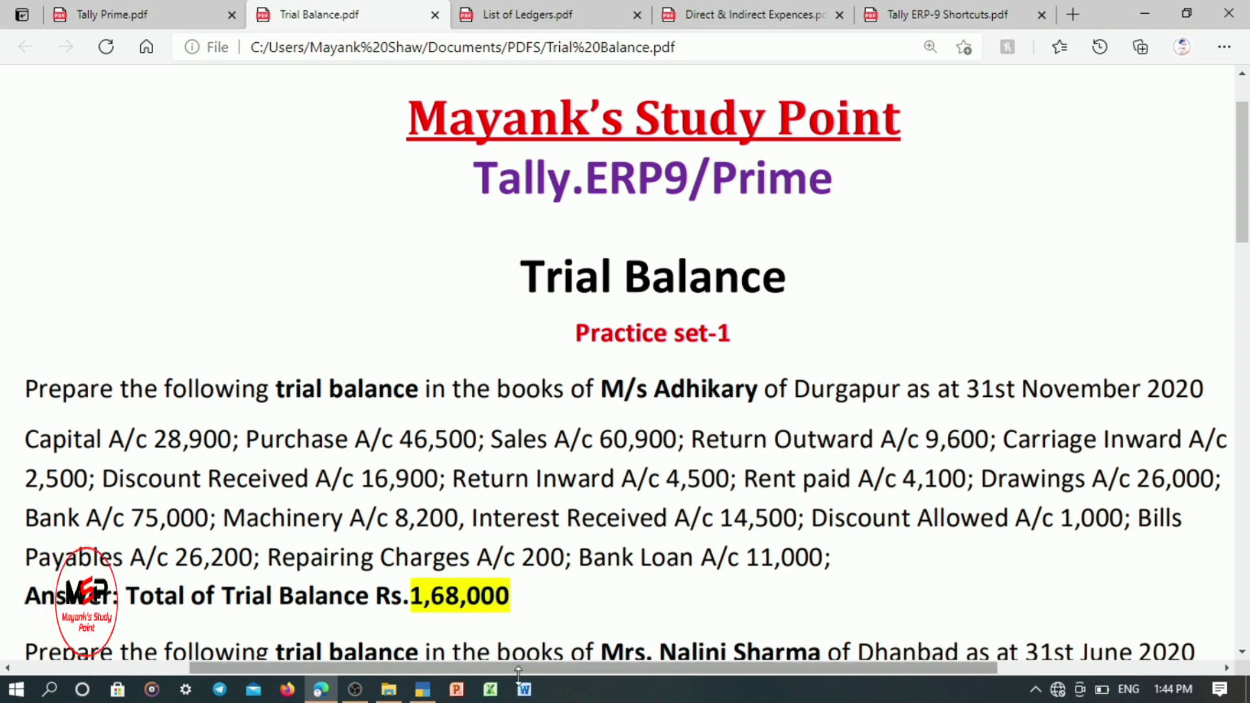
pyautogui.click(423, 689)
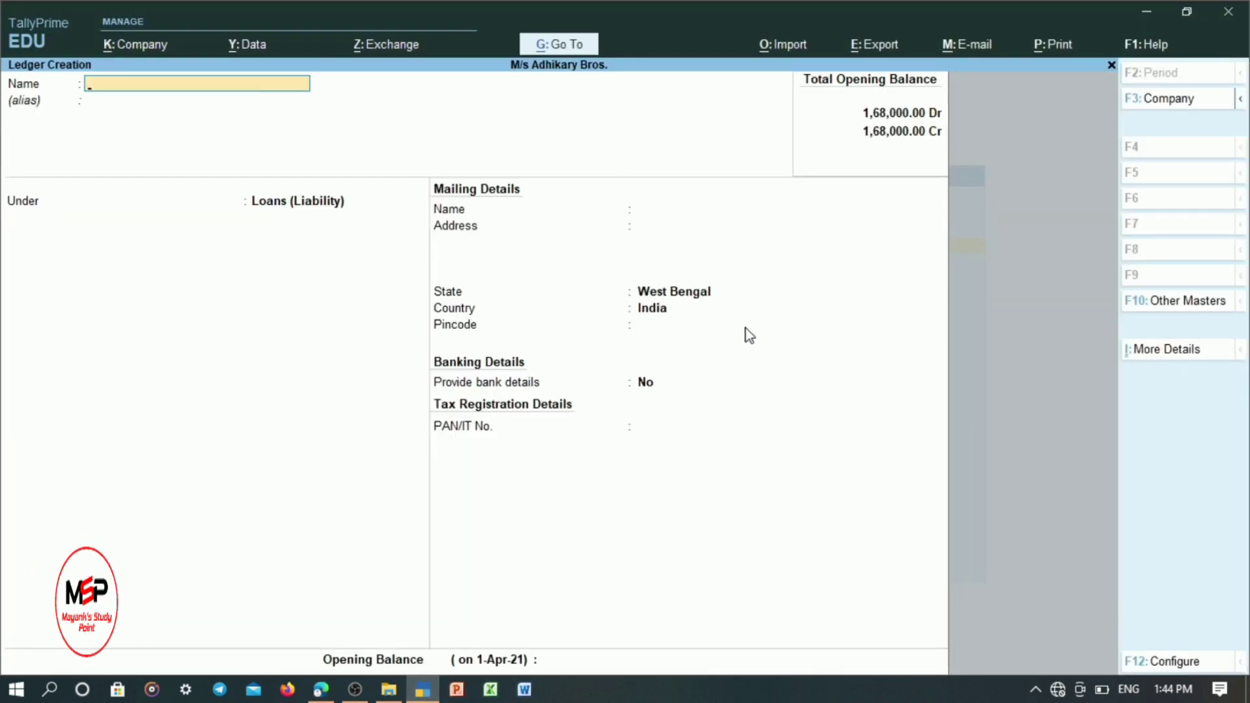
pyautogui.click(323, 691)
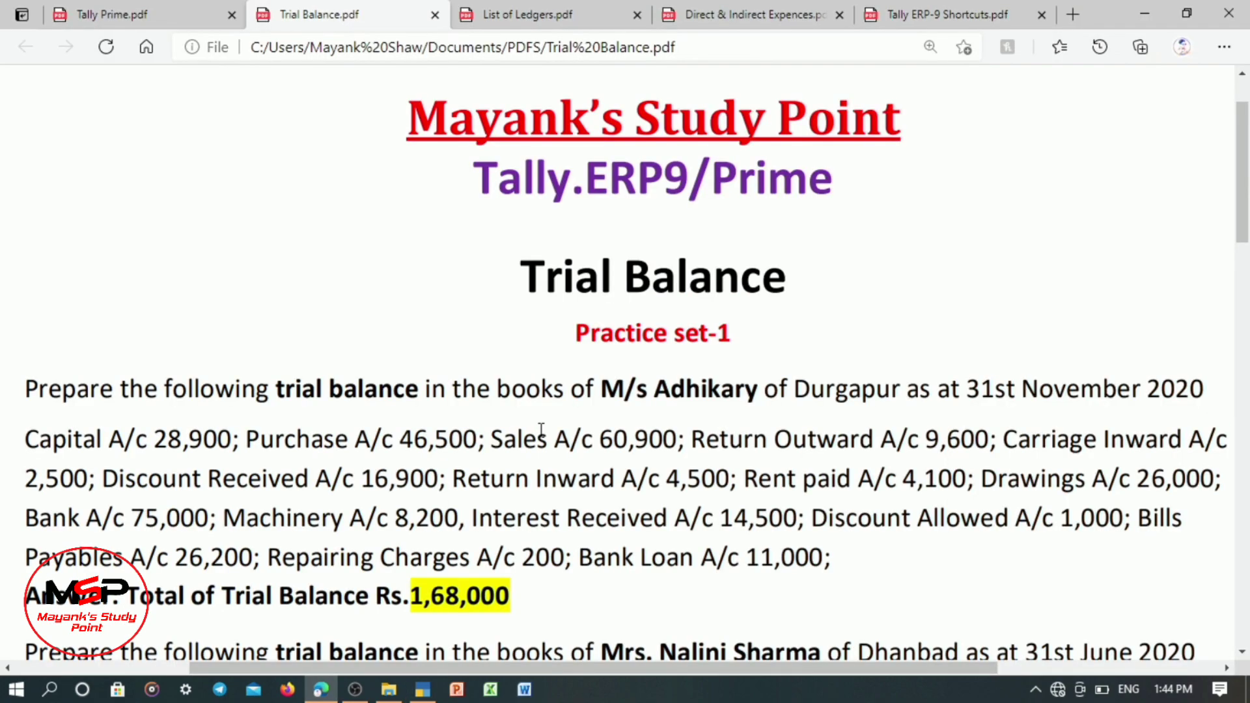
pyautogui.scroll(-8, 542, 428)
pyautogui.scroll(-4, 541, 428)
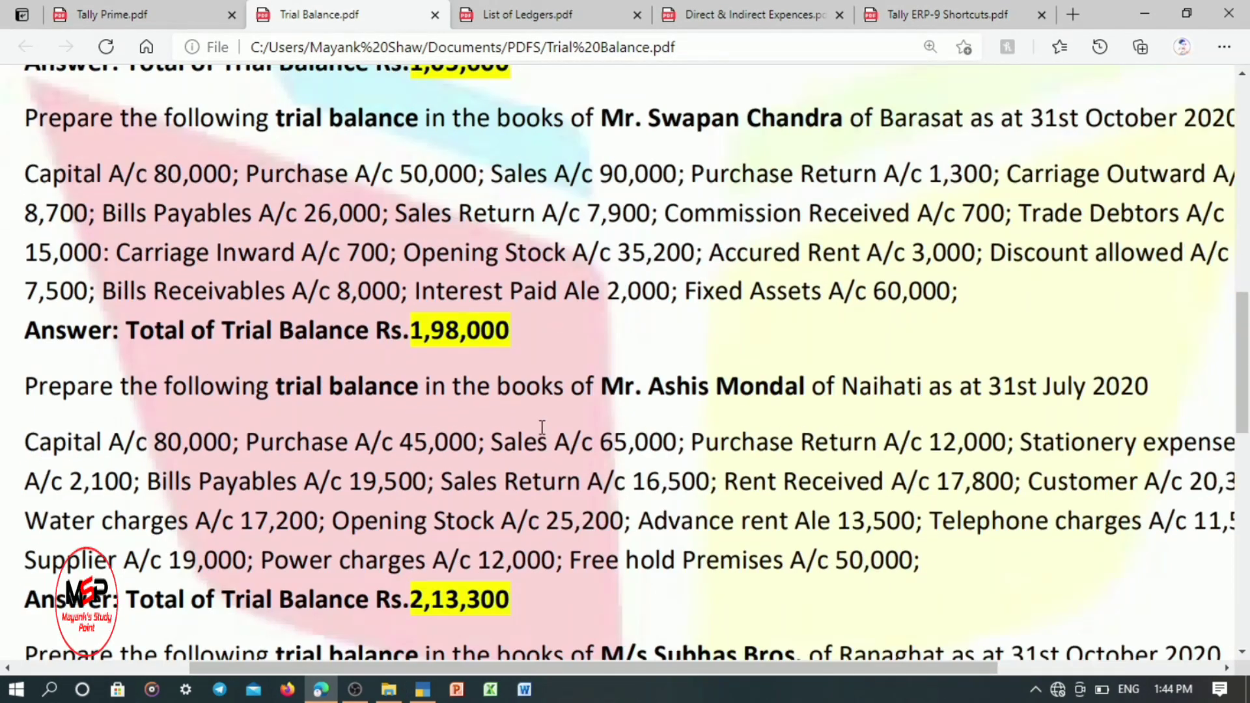